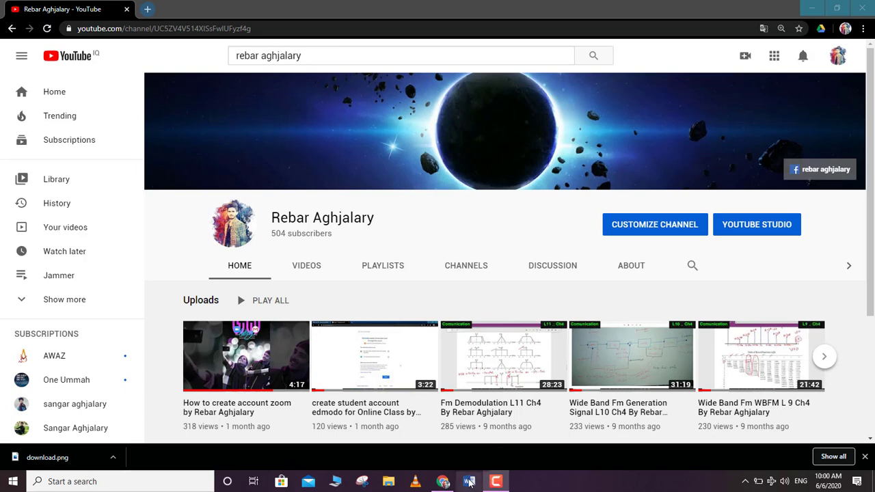
Launch Word, dismiss the activation notice, maximize the start window and create a blank document
click(470, 482)
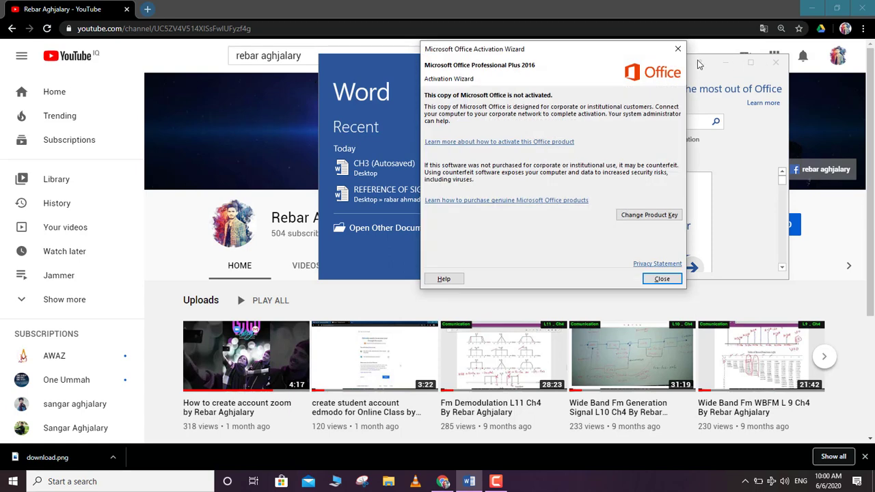
click(677, 51)
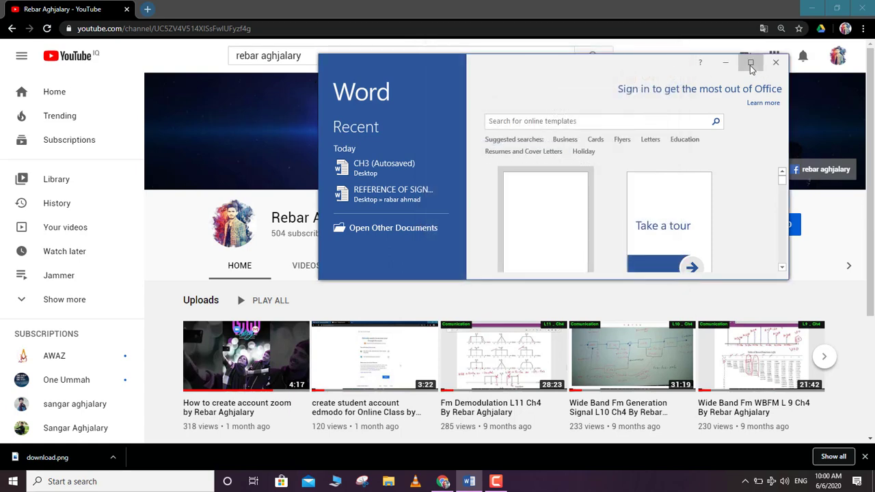
click(750, 63)
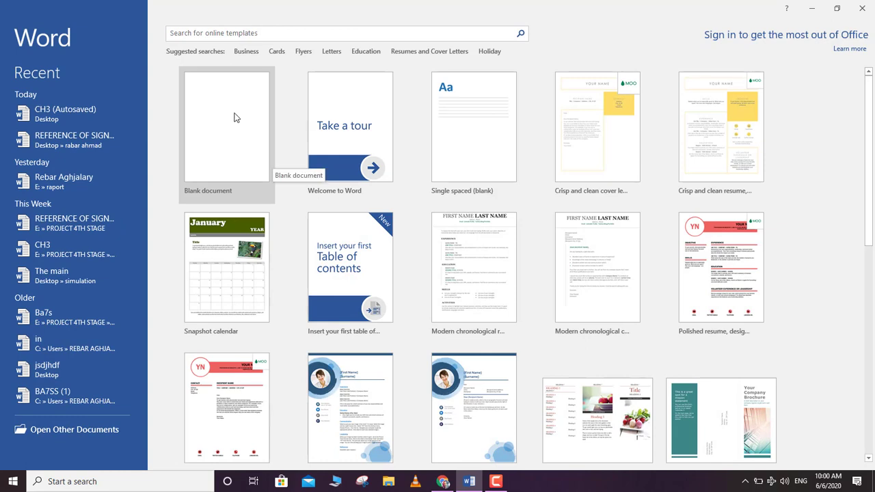
click(235, 117)
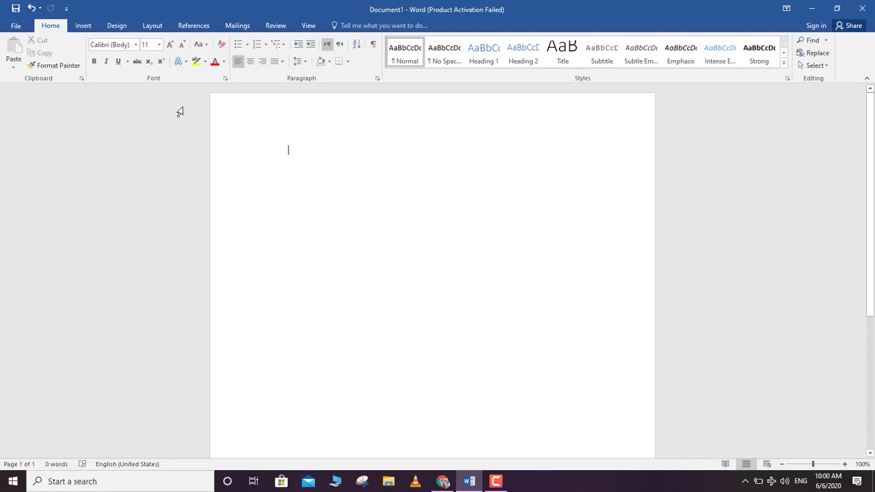
Apply a single-line Box page border to the whole document via Design > Page Borders
click(83, 27)
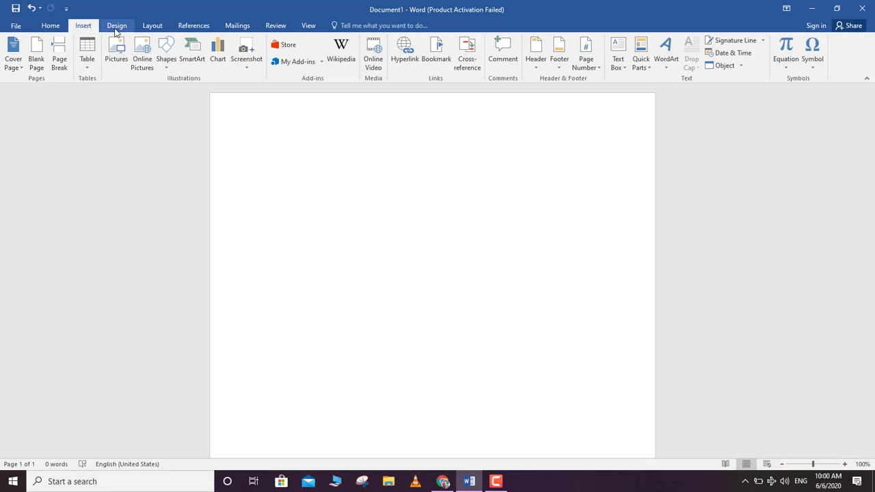
click(116, 28)
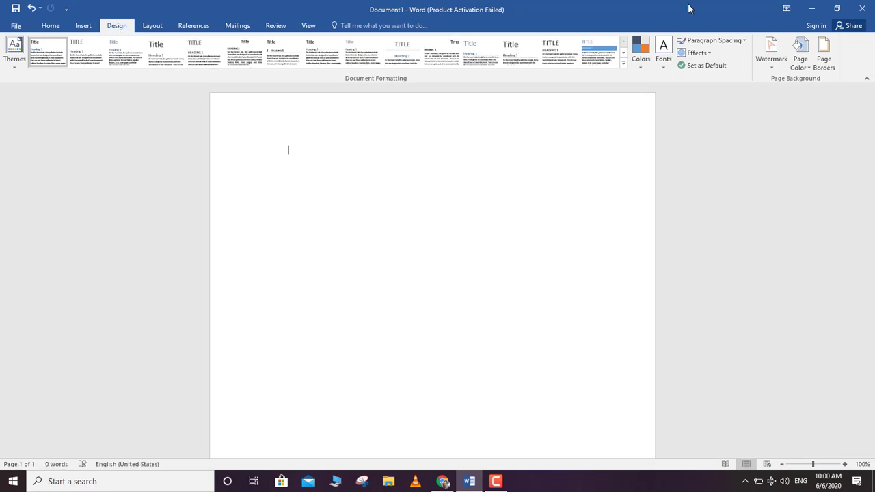
click(825, 58)
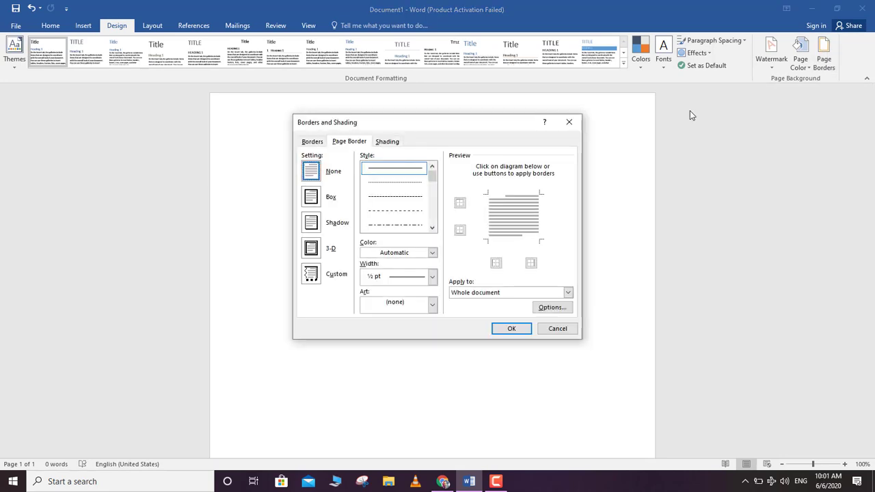
click(313, 199)
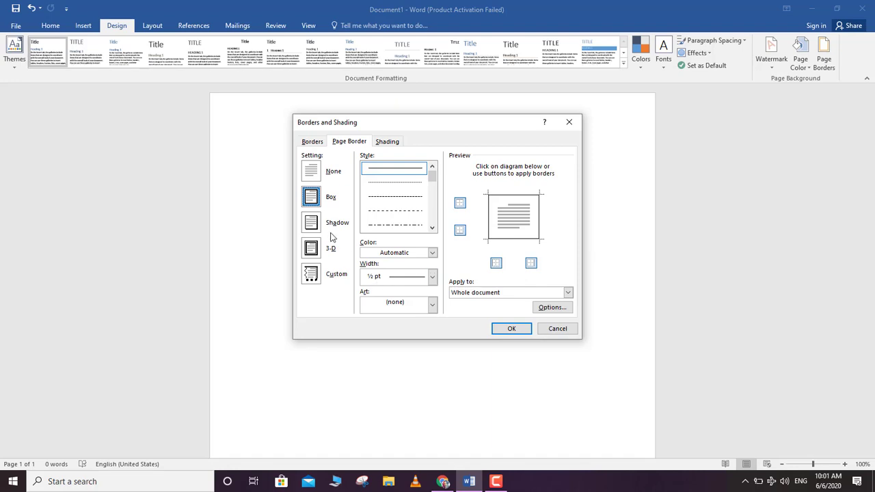
click(502, 329)
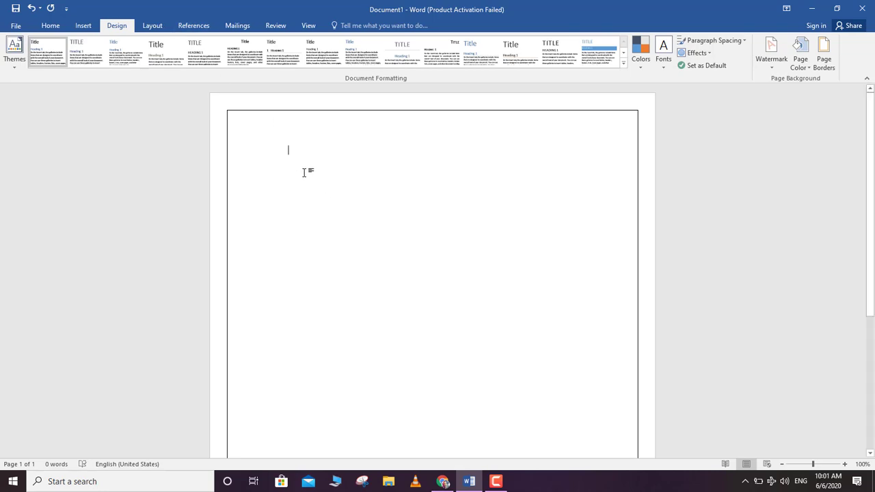
Apply Normal page margins and set paragraph Spacing After to 0 pt
click(154, 27)
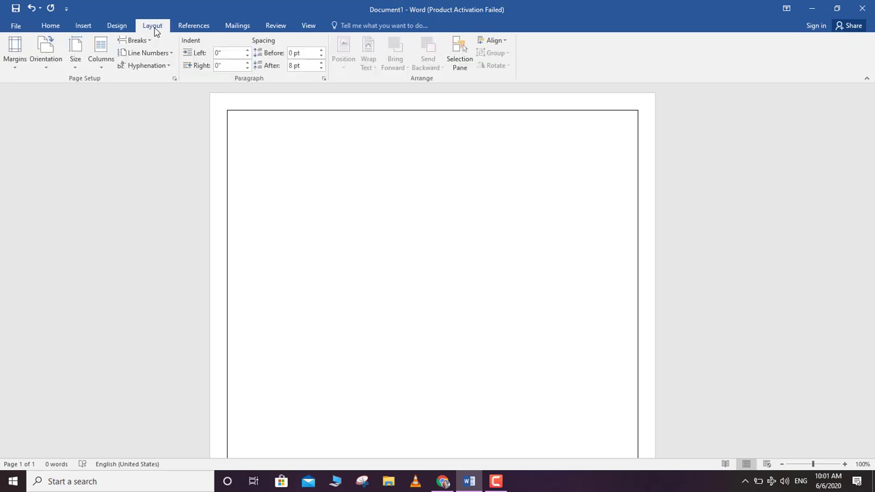
click(20, 61)
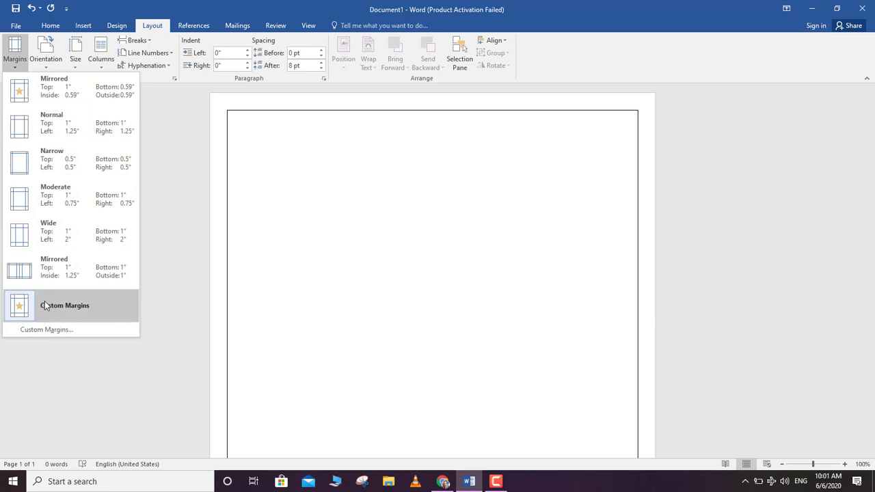
click(93, 140)
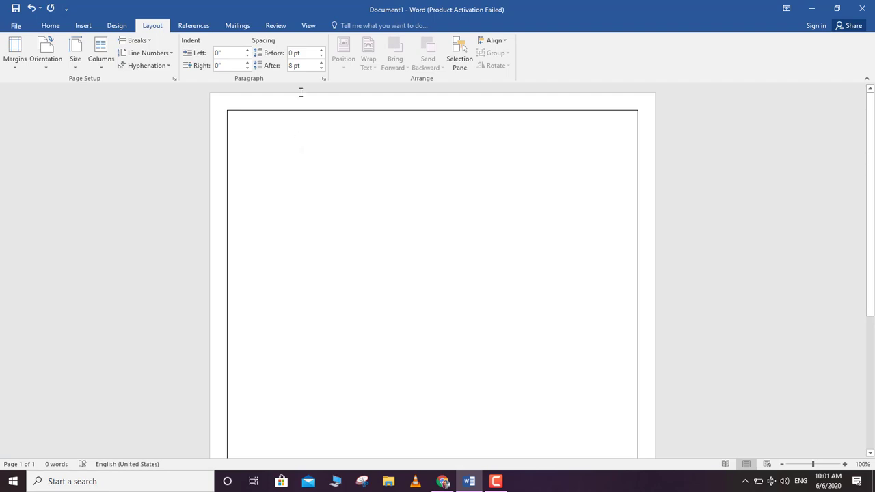
click(291, 66)
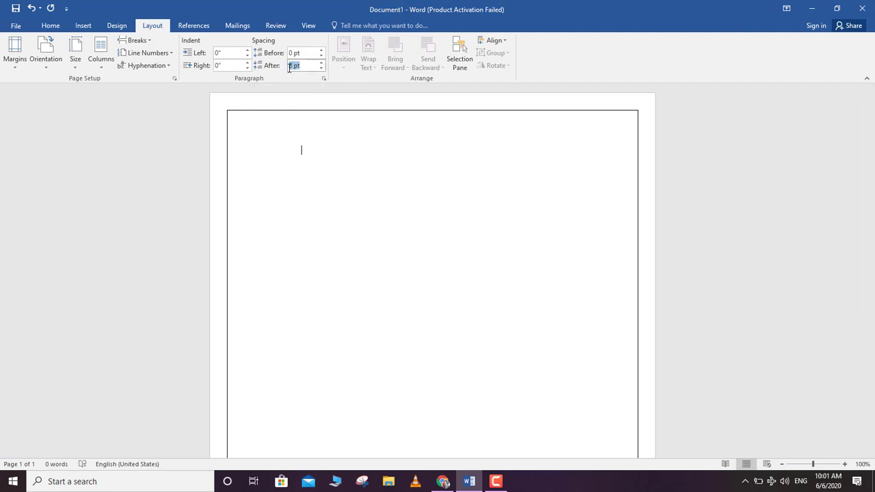
text(0)
key(Return)
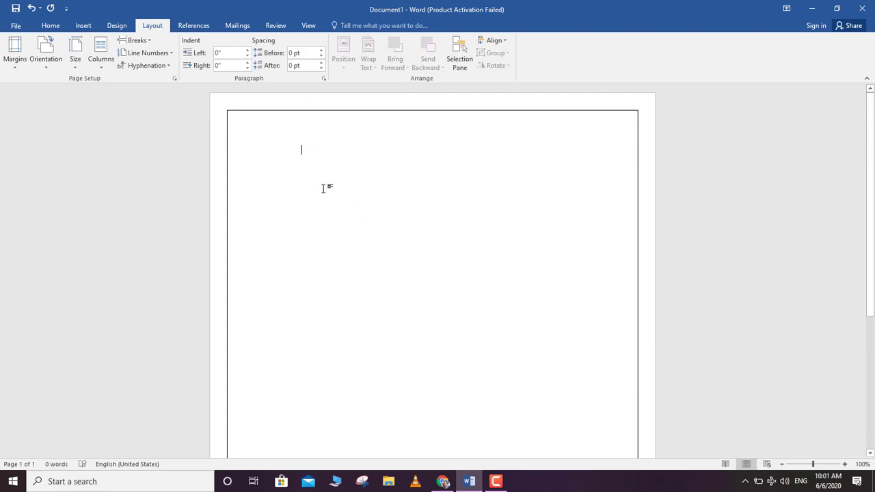
click(17, 61)
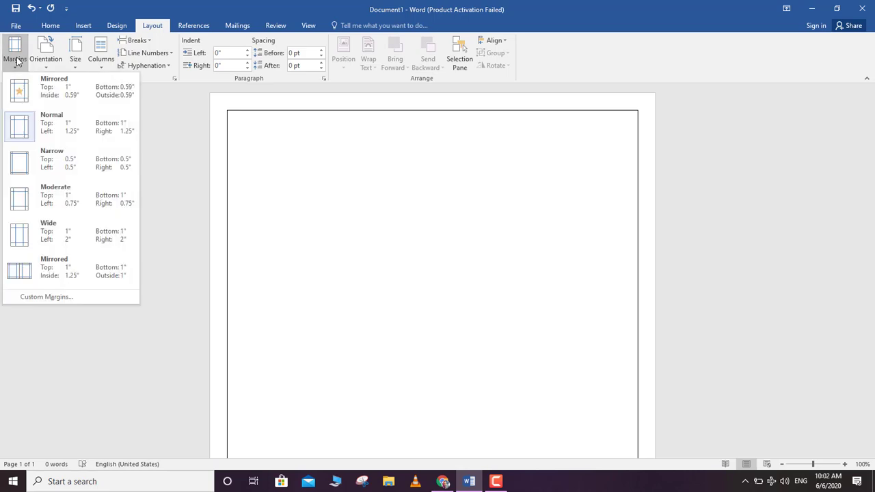
click(74, 133)
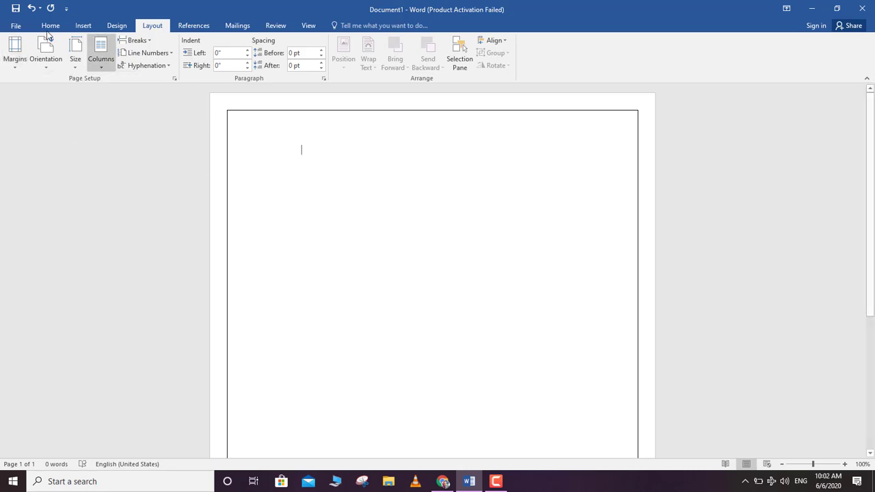
click(48, 27)
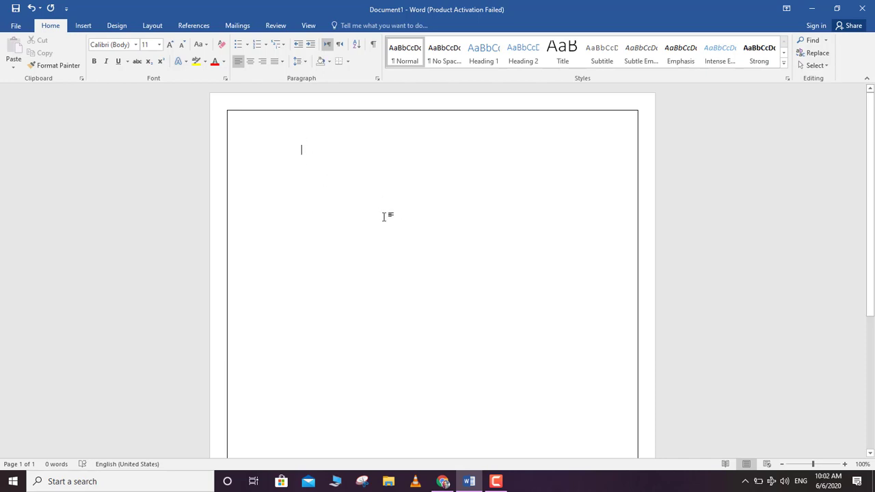
Insert the university logo picture from the Desktop folder
click(88, 26)
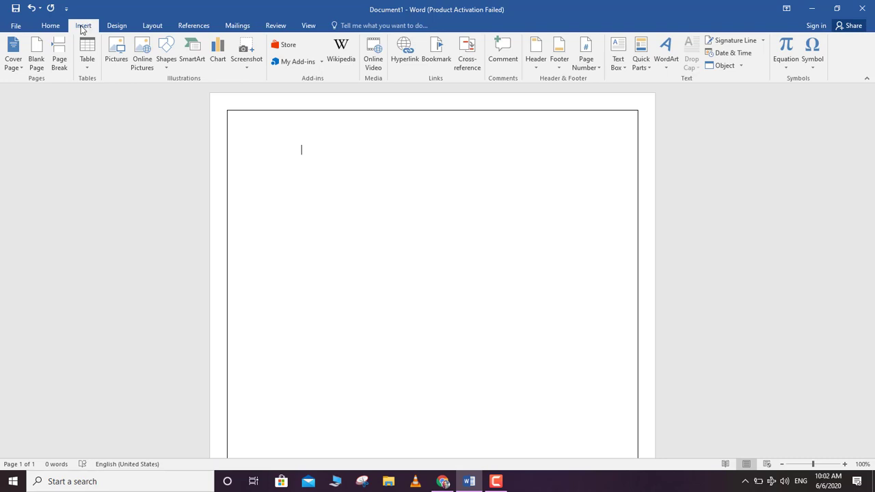
click(115, 60)
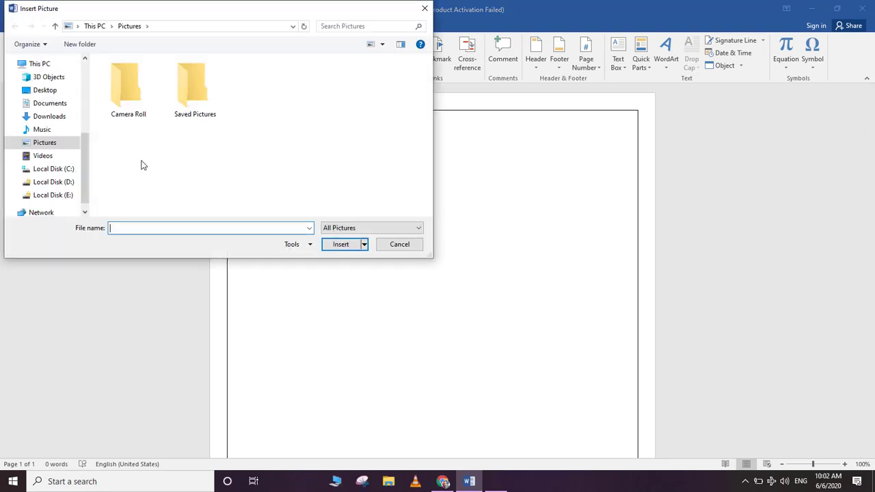
click(45, 90)
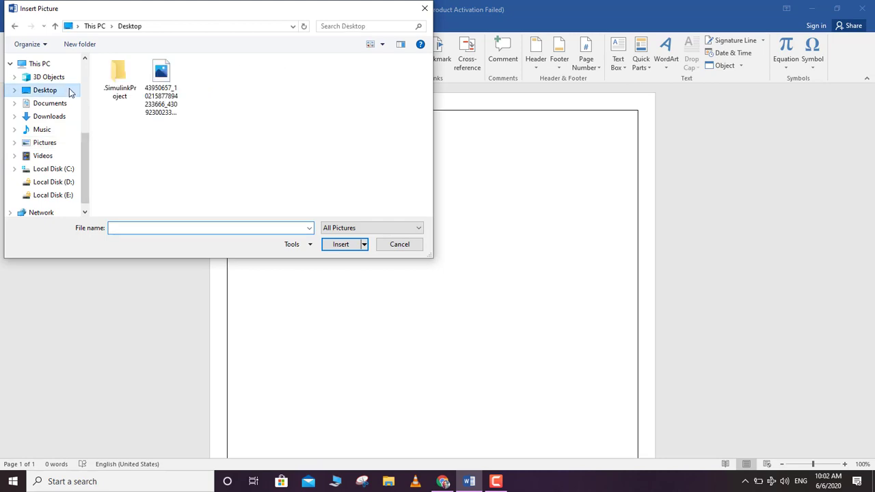
double_click(271, 185)
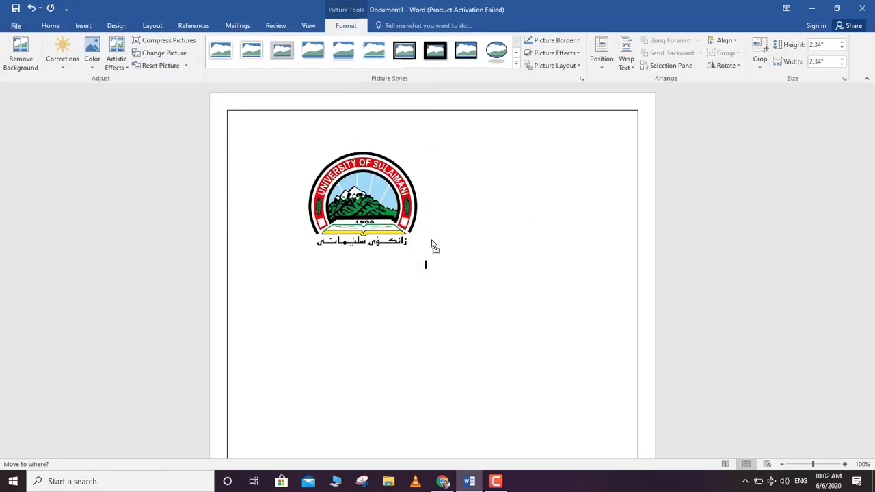
Try dragging the logo to new spots on the page, then reselect it
mouse_move(461, 250)
mouse_down()
mouse_move(407, 241)
mouse_move(423, 246)
mouse_move(426, 213)
mouse_move(432, 226)
mouse_up()
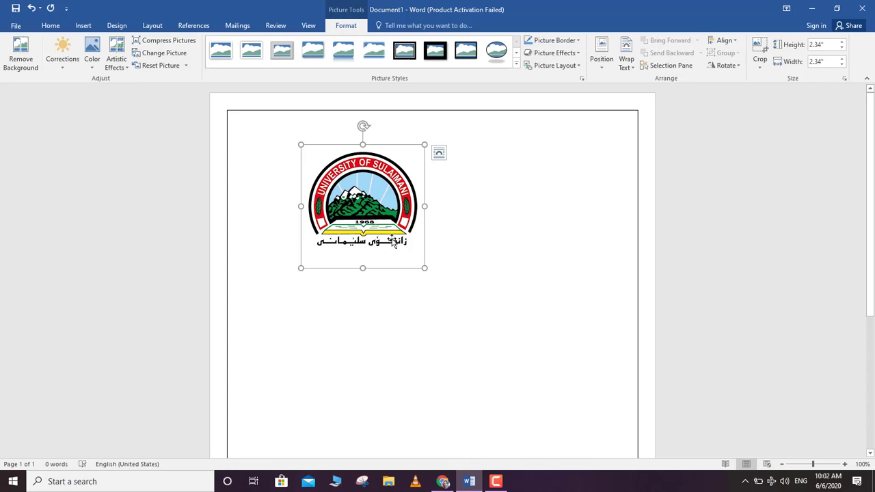
drag(369, 211, 415, 239)
click(449, 290)
click(360, 206)
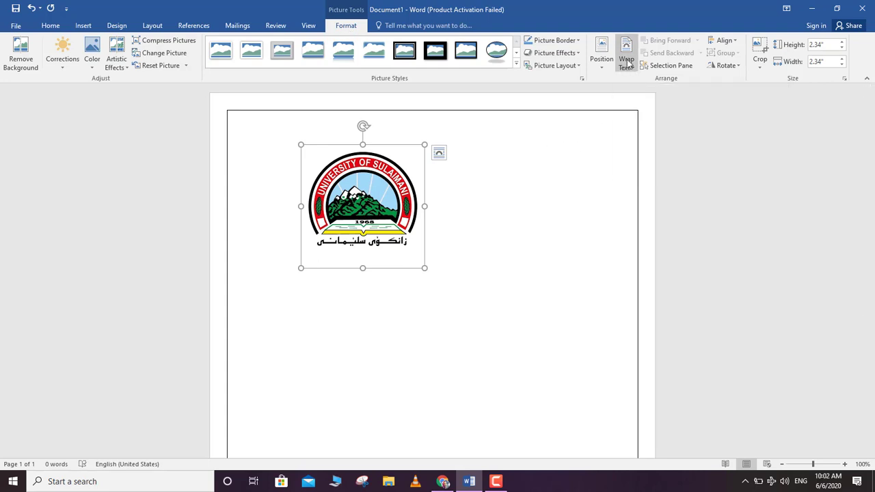
Set the logo's wrapping to Behind Text and move it to the page's right side
click(627, 62)
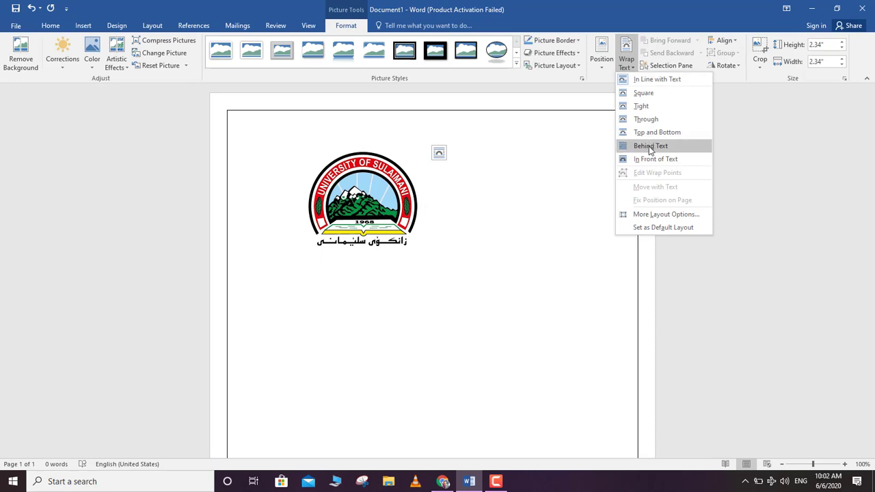
click(650, 146)
mouse_move(420, 223)
mouse_down()
mouse_move(455, 310)
mouse_move(330, 193)
mouse_move(282, 205)
mouse_up()
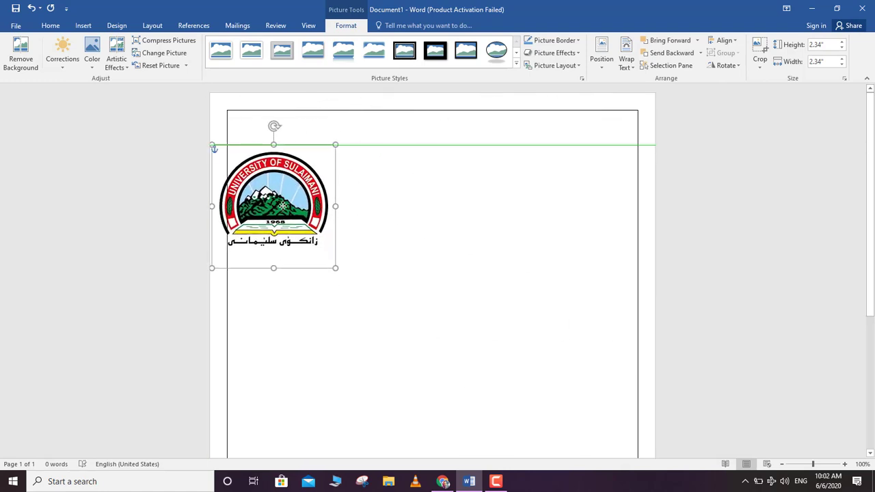
drag(282, 205, 507, 205)
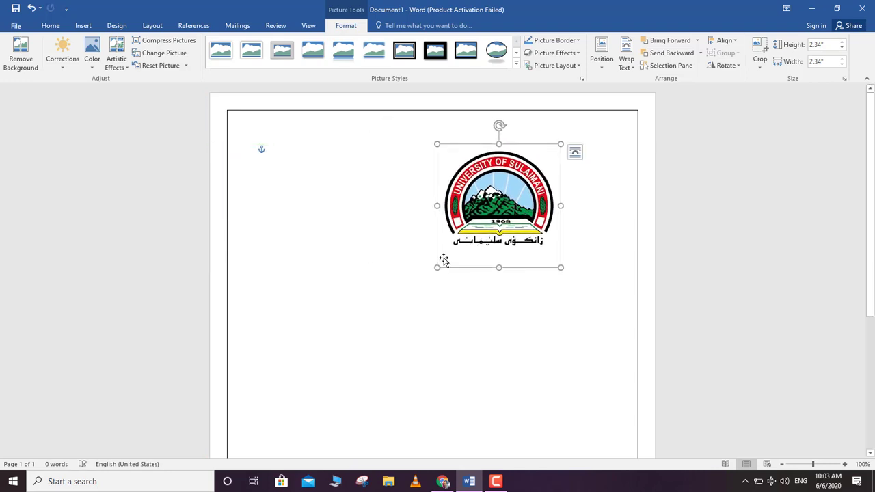
Resize the logo to about 1.66" by 1.8" and place it in the top-right corner
mouse_move(438, 266)
mouse_down()
mouse_move(473, 230)
mouse_move(435, 230)
mouse_up()
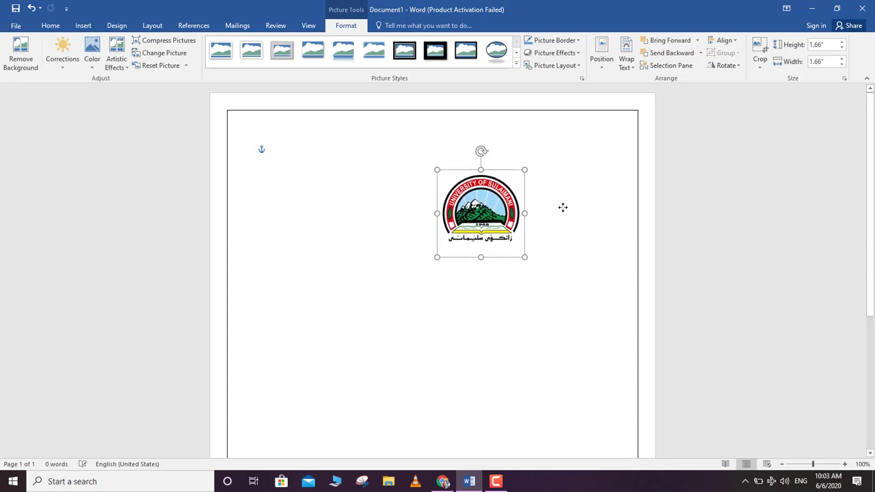
mouse_move(563, 207)
mouse_down()
mouse_move(593, 175)
mouse_move(573, 176)
mouse_up()
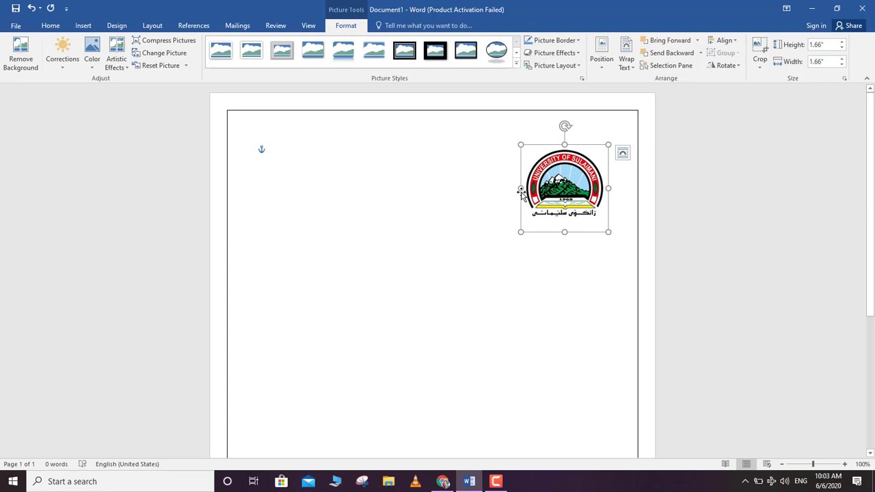
drag(520, 188, 513, 188)
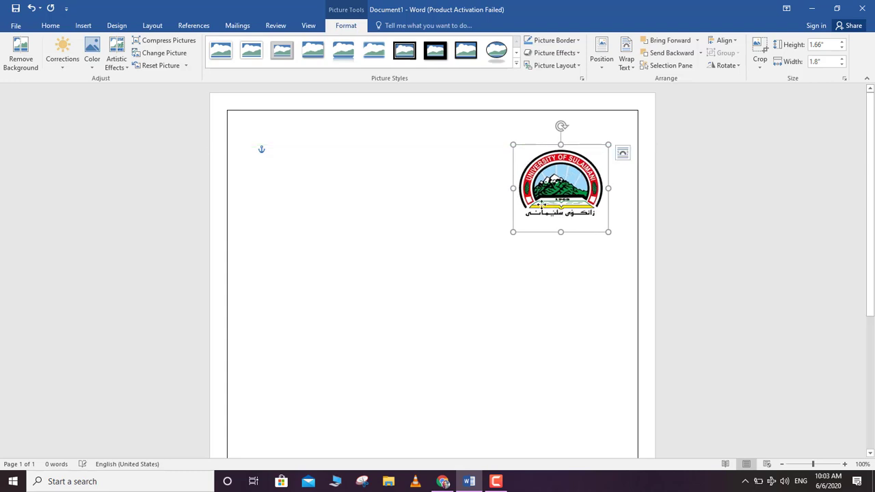
mouse_move(552, 209)
mouse_down()
mouse_move(575, 170)
mouse_move(603, 169)
mouse_up()
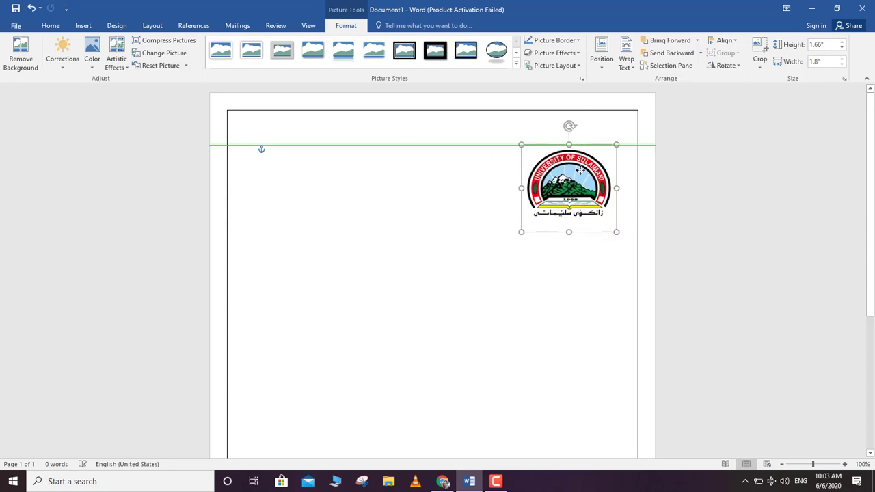
drag(519, 235, 514, 239)
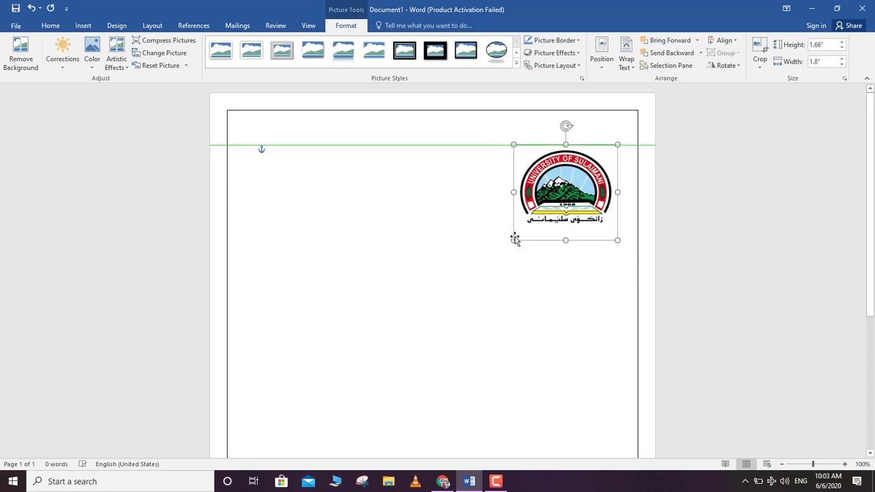
click(548, 283)
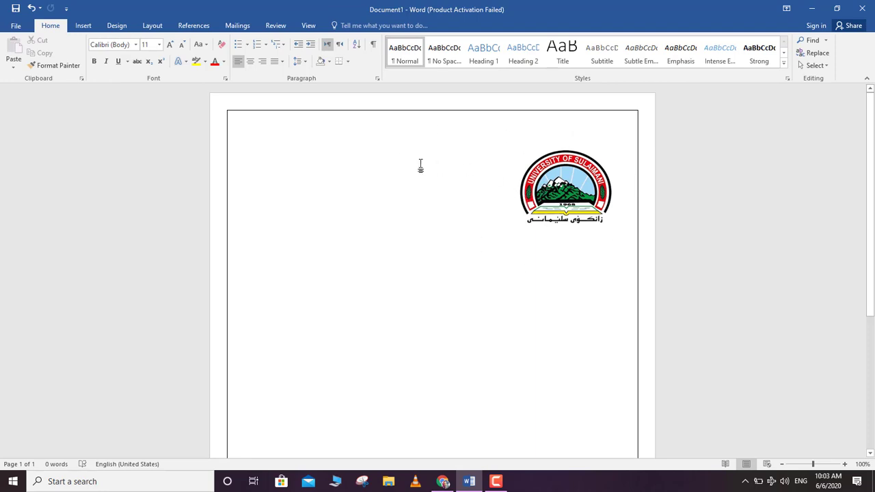
click(84, 26)
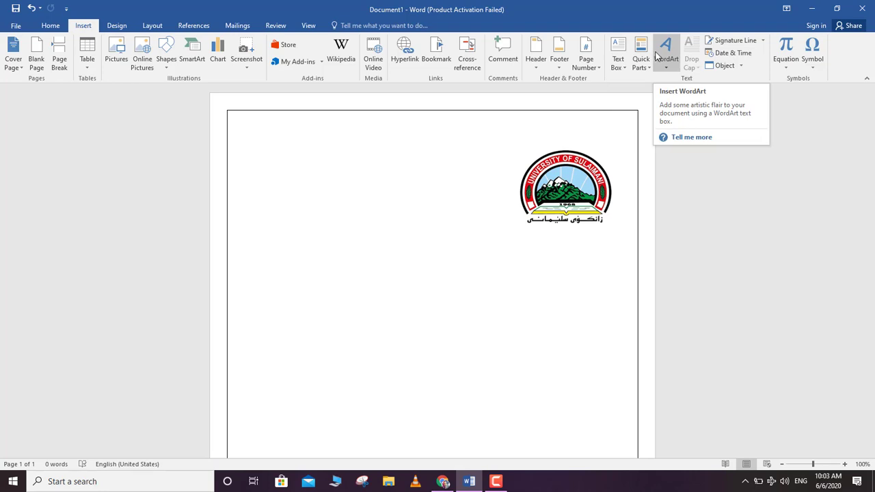
click(656, 55)
click(659, 89)
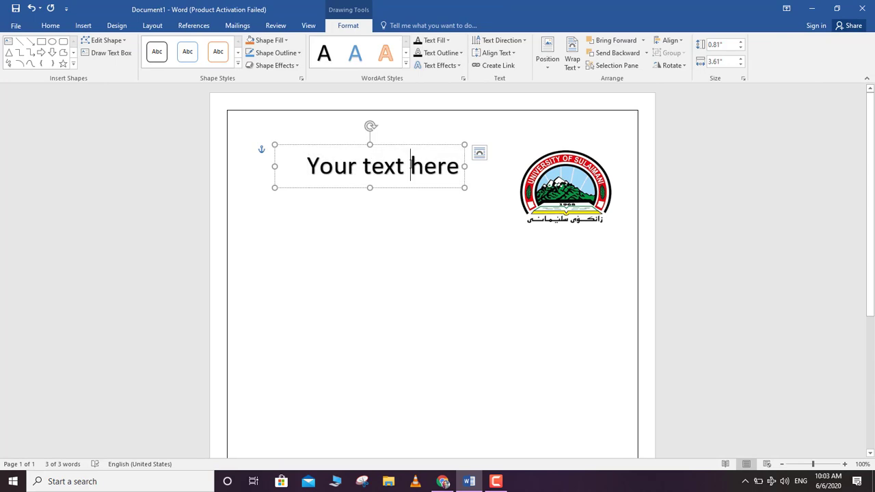
triple_click(414, 166)
text(R)
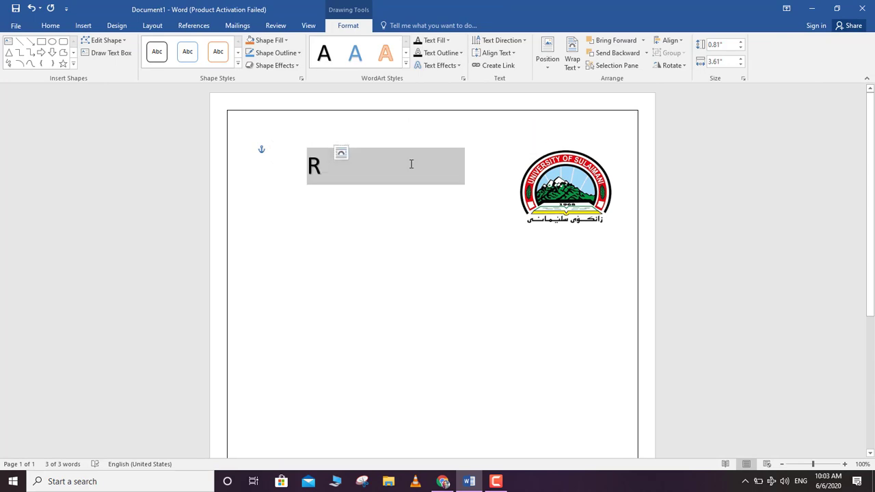
text(ebar Agh)
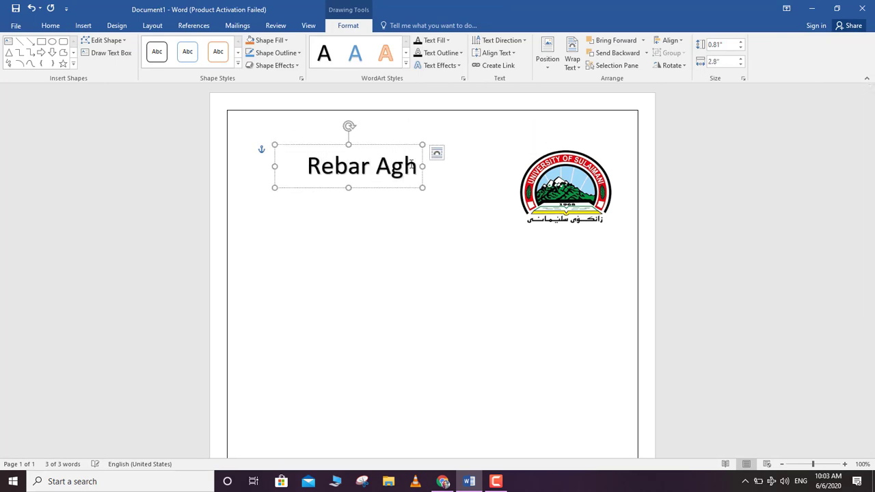
text(jalary)
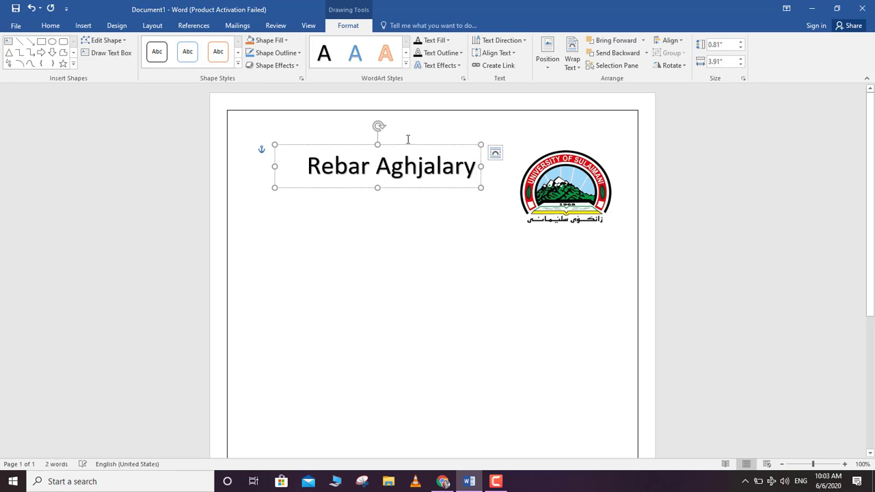
click(408, 189)
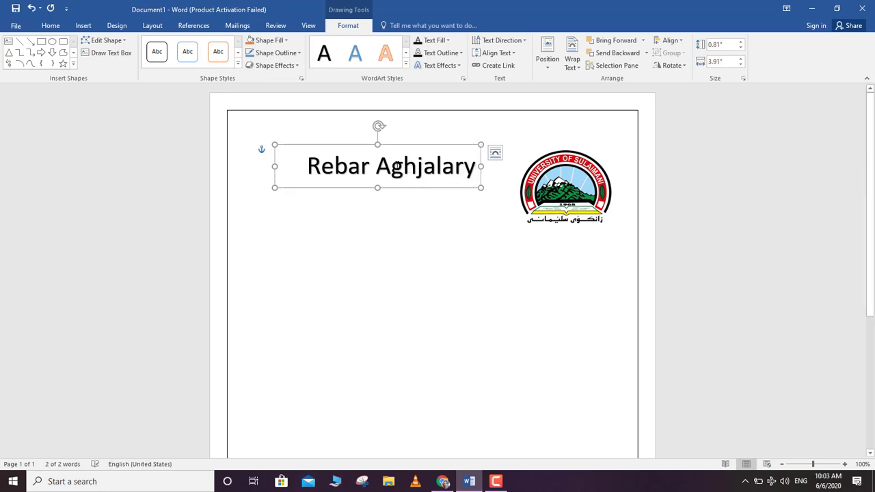
mouse_move(398, 146)
mouse_down()
mouse_move(556, 229)
mouse_move(448, 236)
mouse_up()
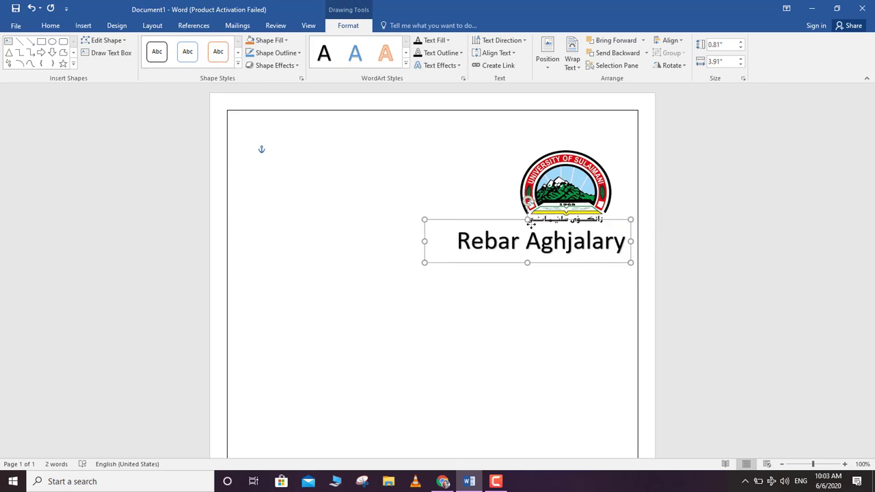
mouse_move(384, 229)
mouse_down()
mouse_move(436, 245)
mouse_move(378, 258)
mouse_up()
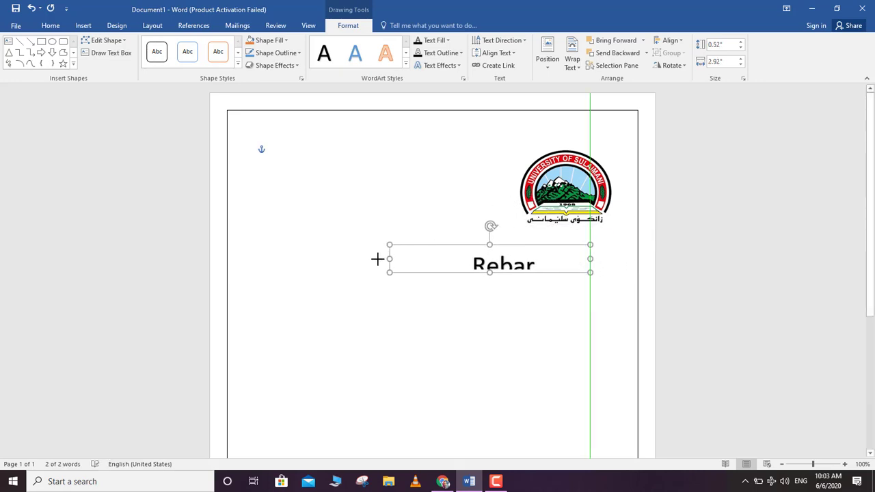
drag(481, 271, 484, 285)
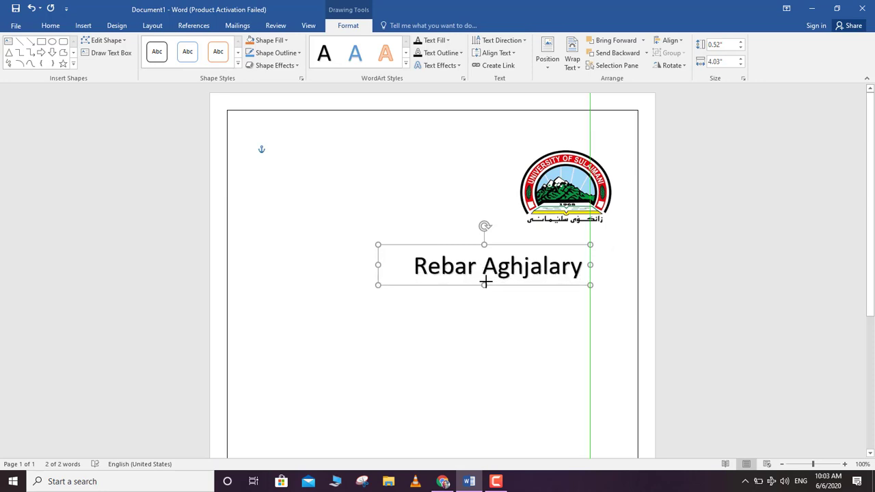
mouse_move(515, 247)
mouse_down()
mouse_move(516, 262)
mouse_move(535, 264)
mouse_up()
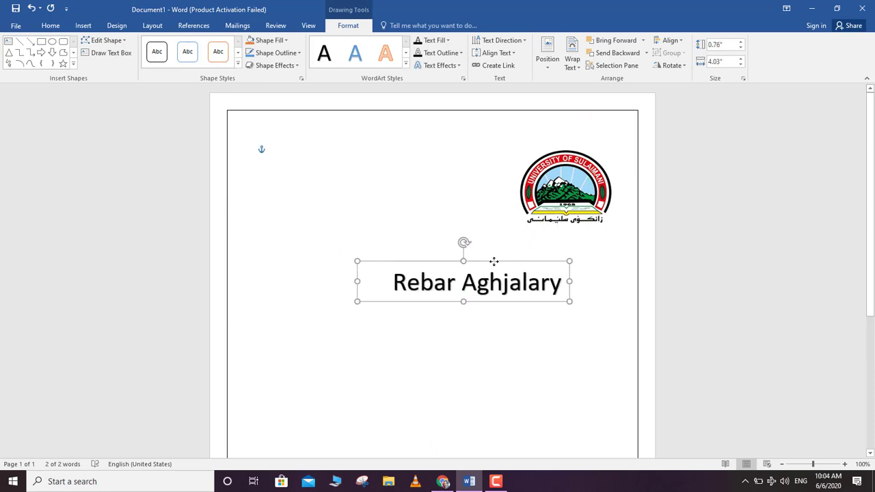
key(Delete)
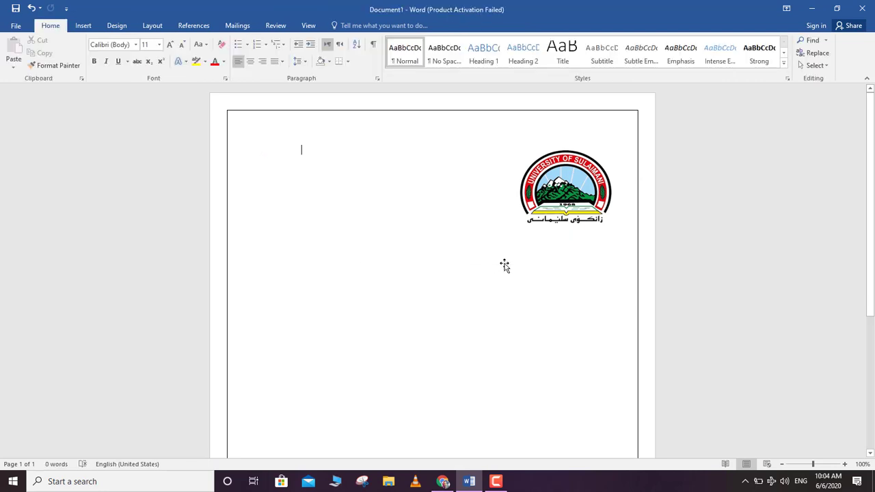
Move the university logo from the top-right to the centre of the page
click(547, 211)
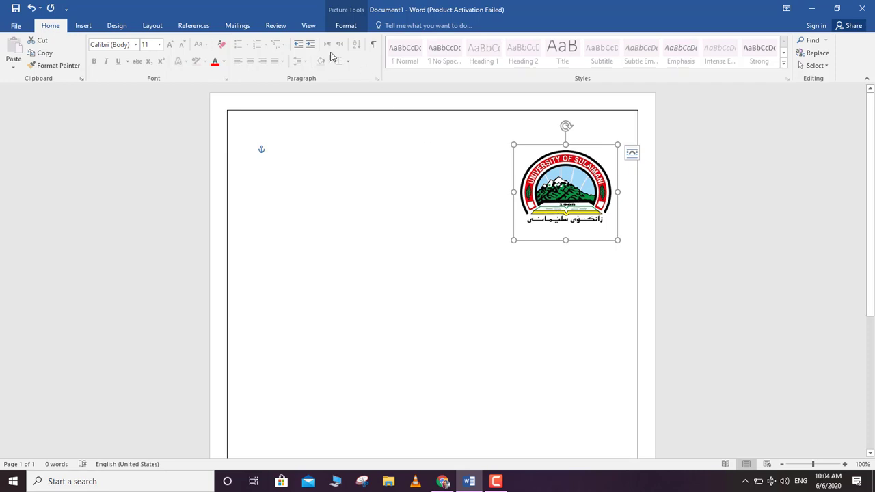
click(346, 27)
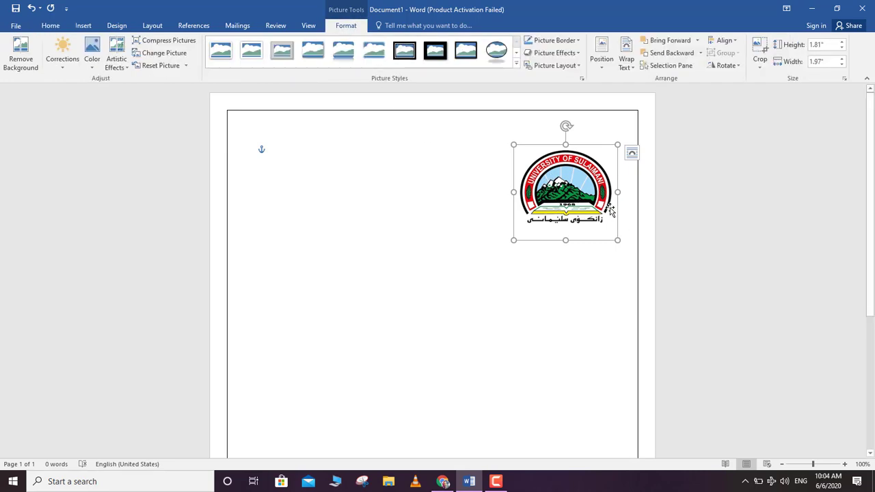
drag(607, 210, 475, 245)
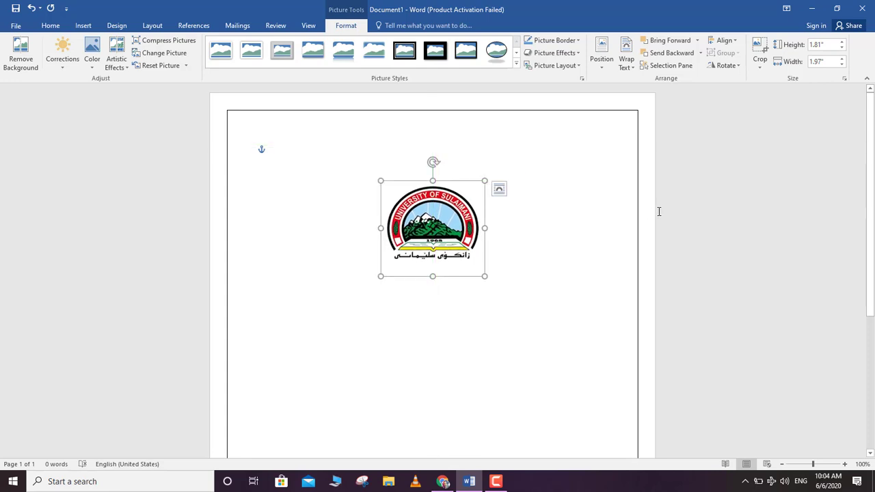
Crop the logo, then pull the crop frame back out to restore the full image
click(761, 52)
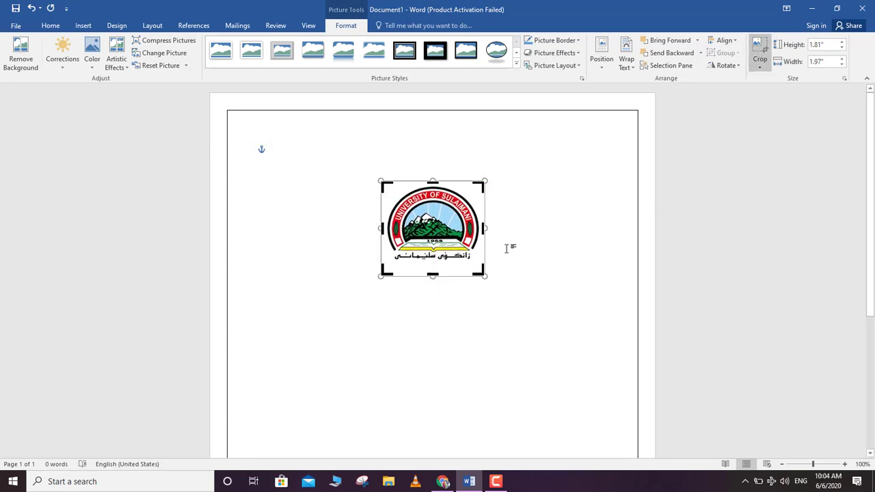
drag(481, 268, 469, 236)
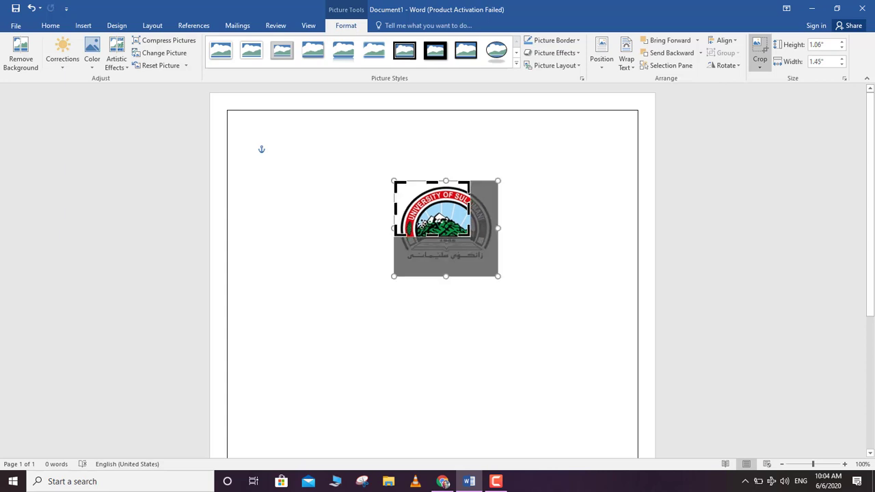
key(Escape)
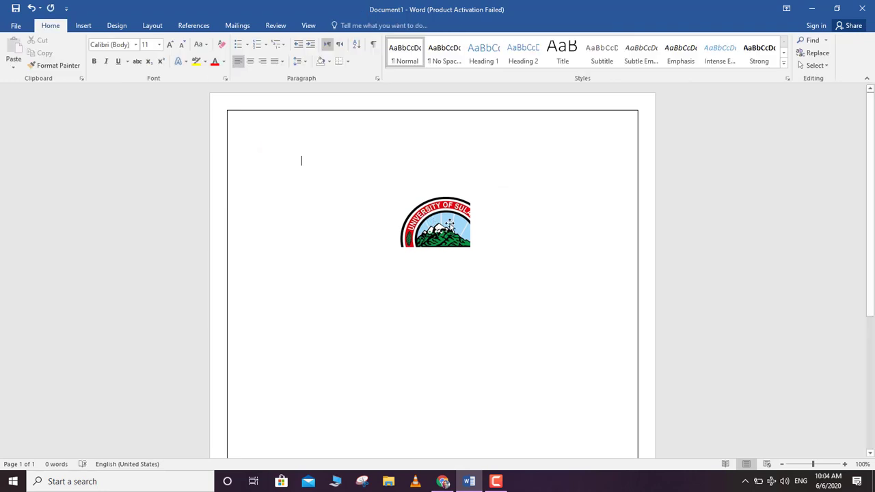
click(450, 225)
click(451, 226)
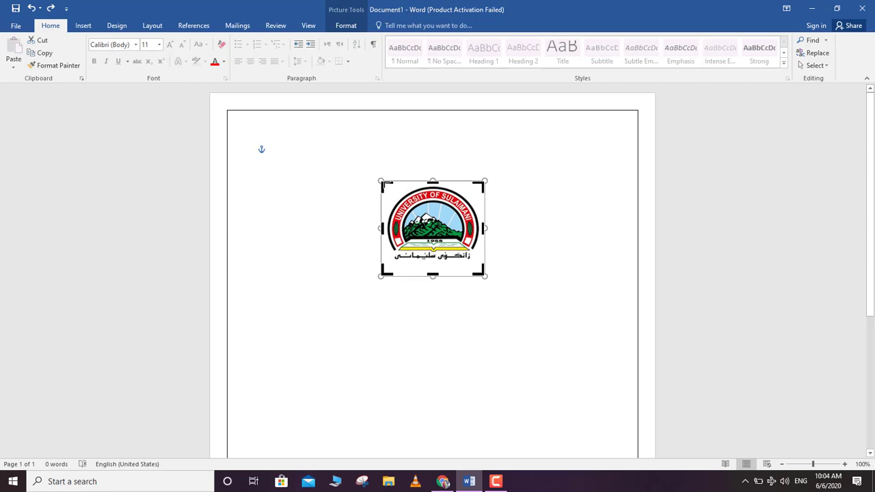
drag(386, 185, 381, 179)
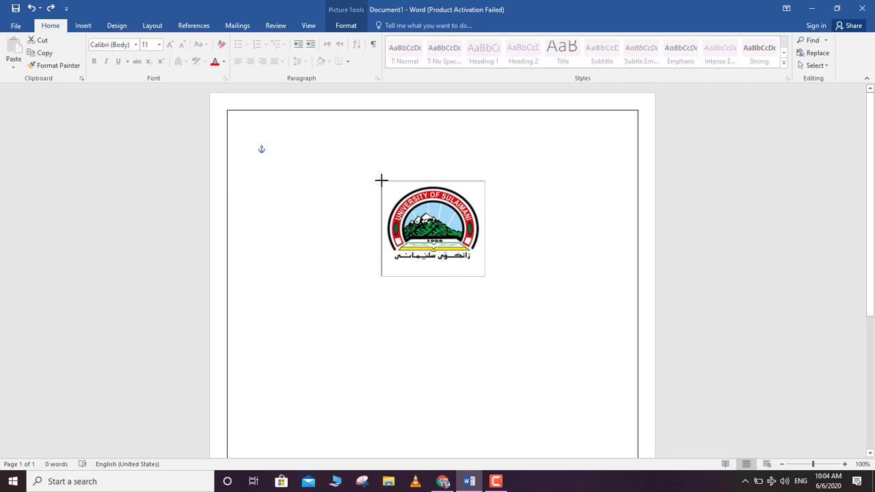
drag(380, 179, 382, 180)
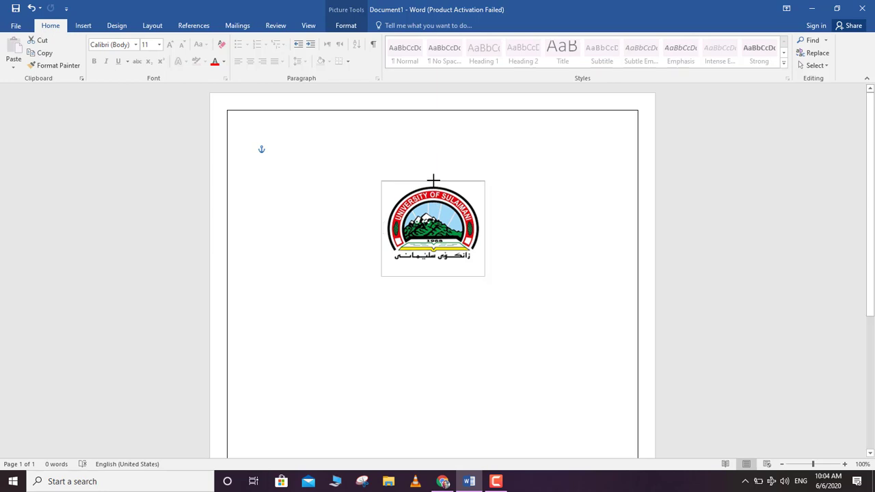
click(612, 210)
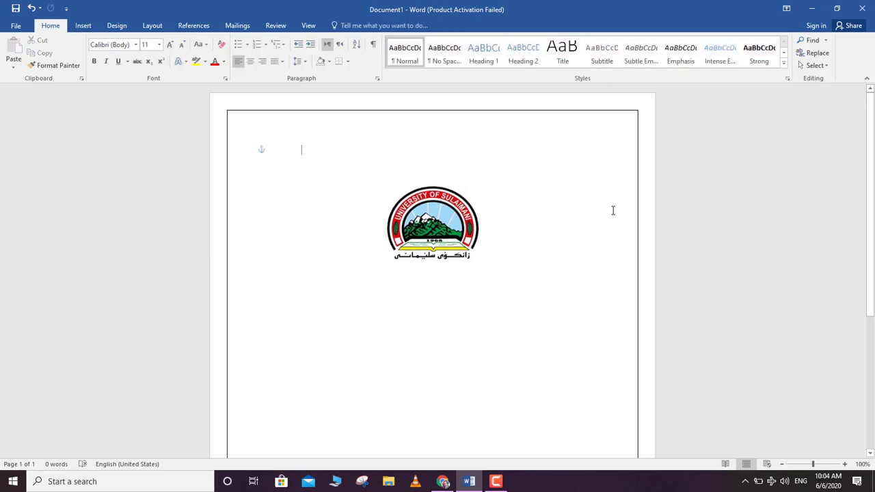
click(449, 241)
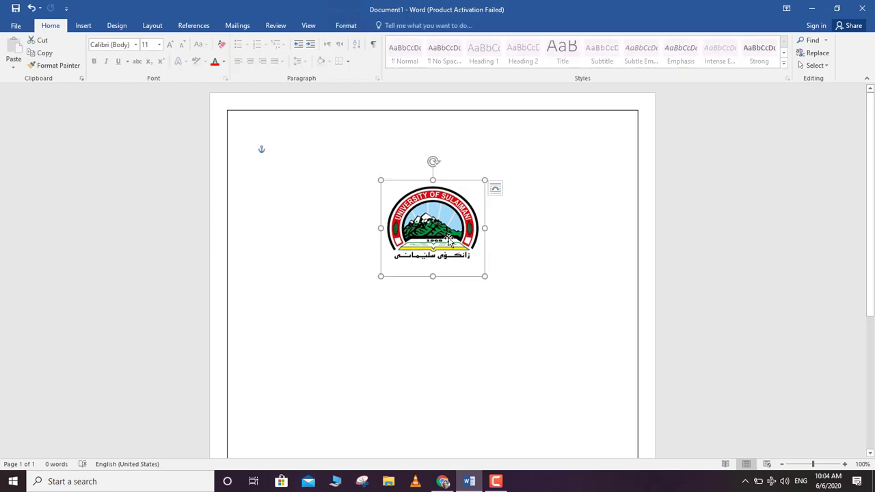
Browse the logo's Color and Corrections galleries, leaving its original colours unchanged
click(350, 25)
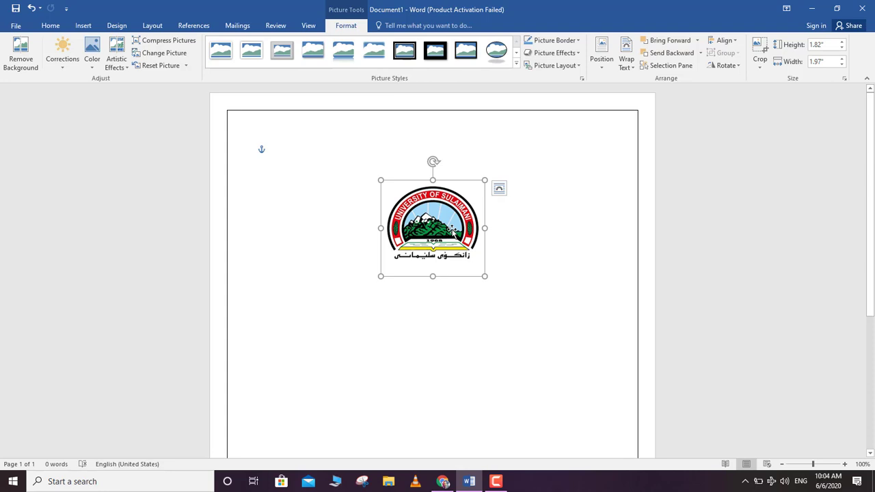
drag(445, 235, 451, 238)
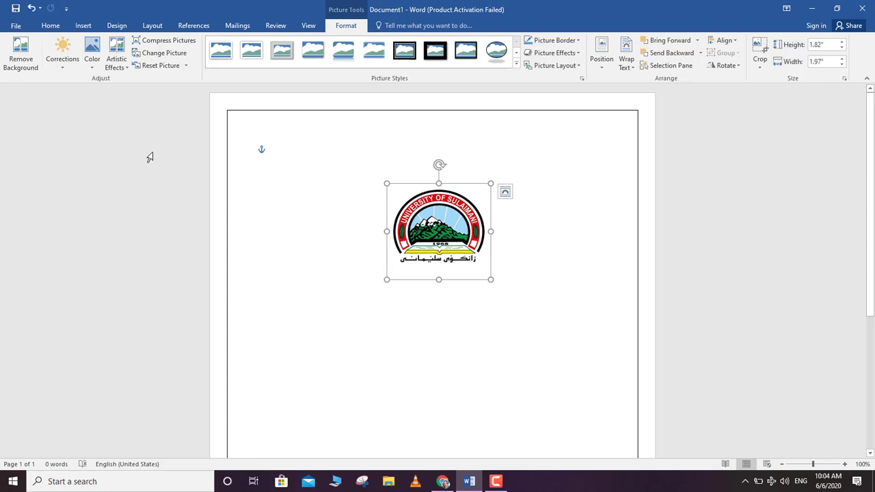
click(91, 56)
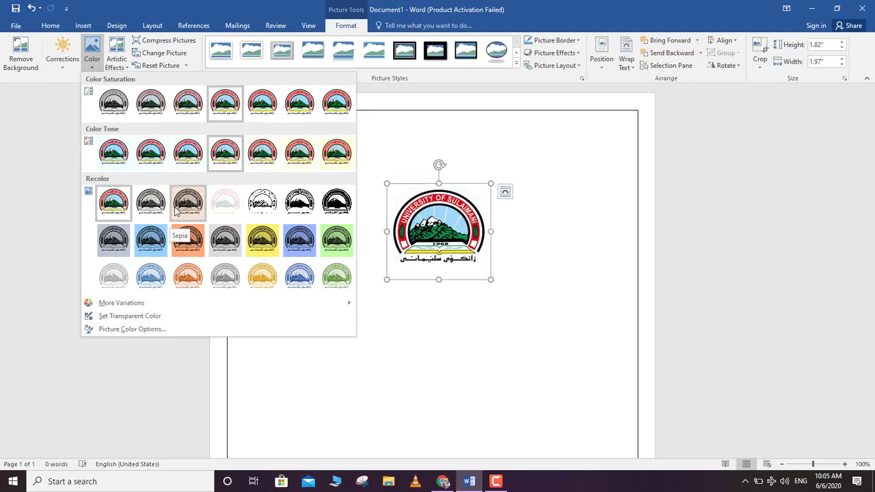
click(333, 108)
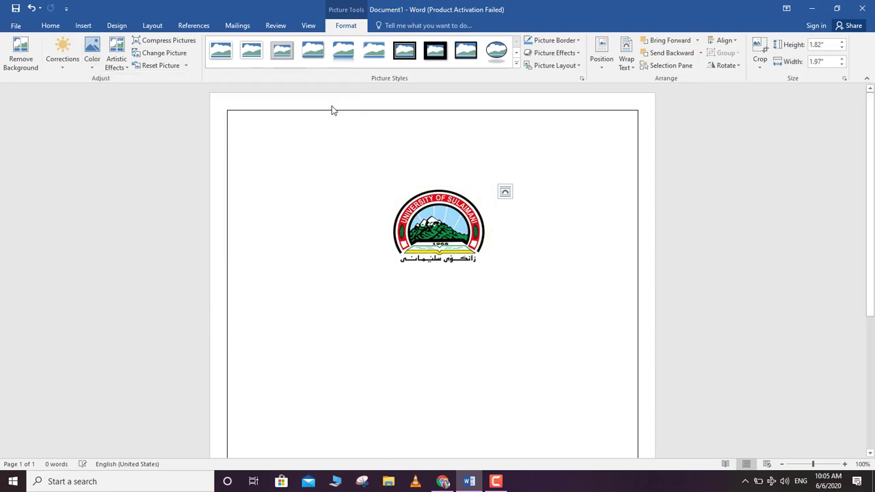
click(54, 71)
click(55, 71)
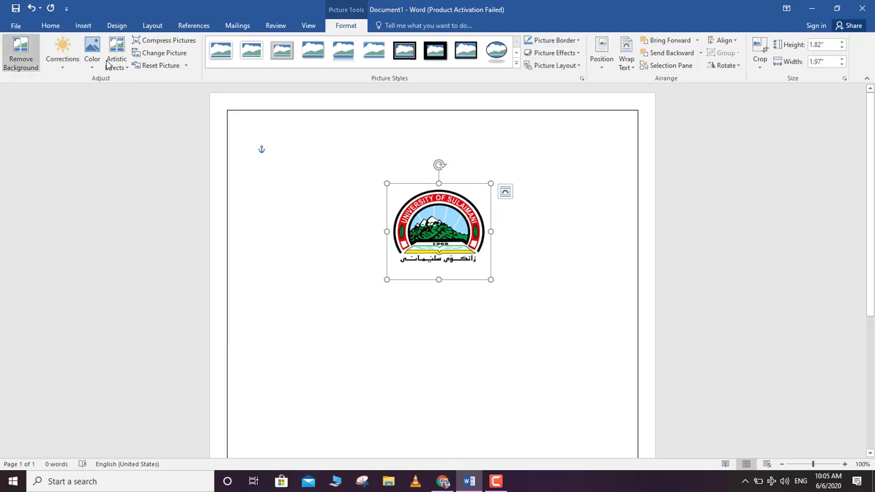
Drag the logo back to the page's top-right corner
click(469, 355)
click(437, 252)
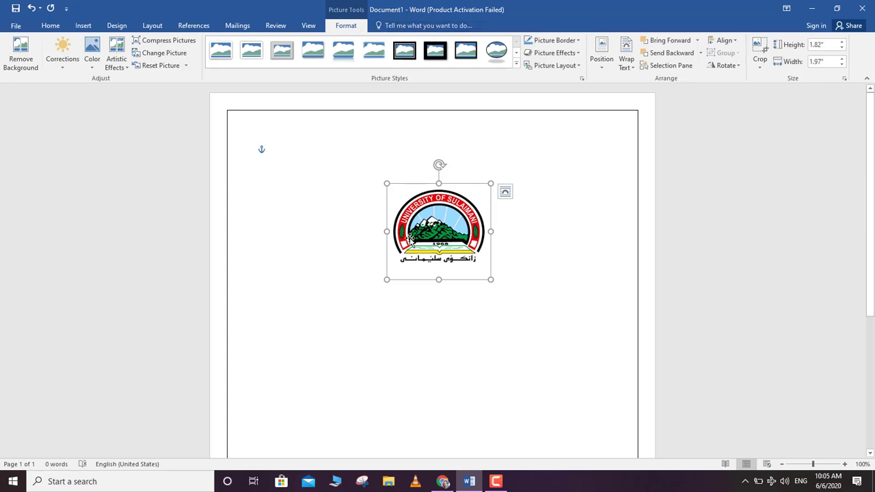
drag(427, 232, 544, 193)
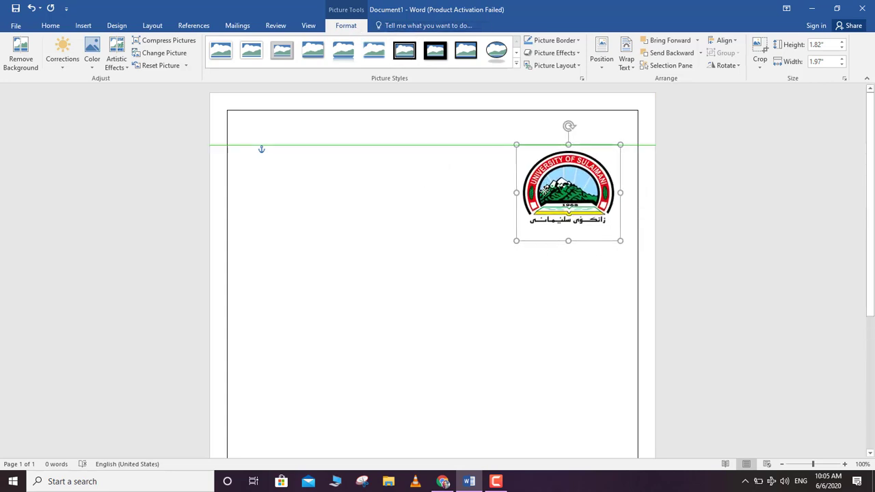
Type the test word 'se' at the top of the page and delete it
click(409, 231)
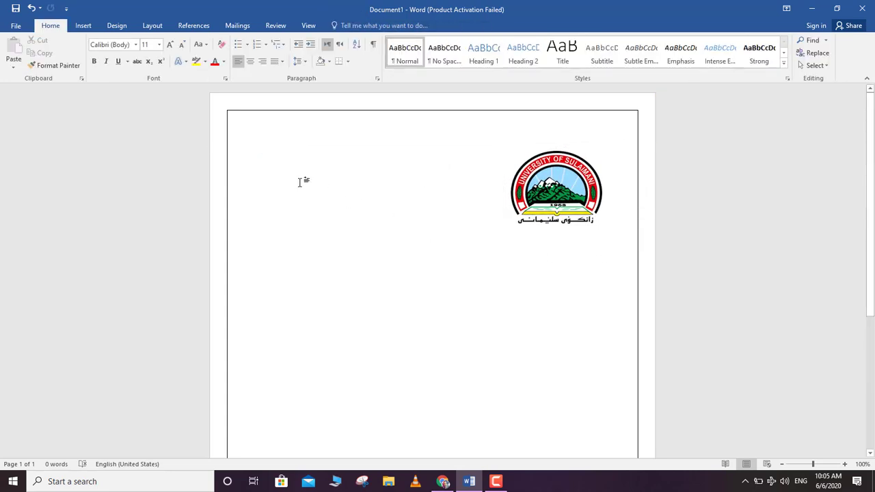
text(se)
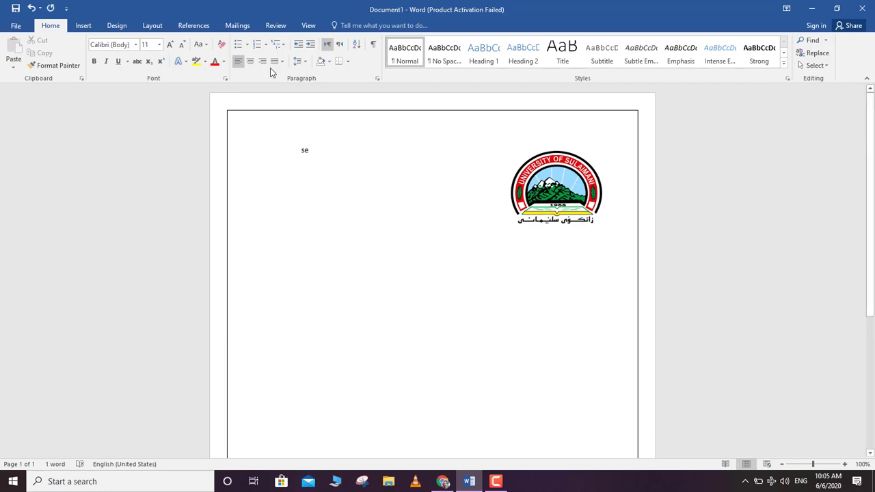
click(154, 27)
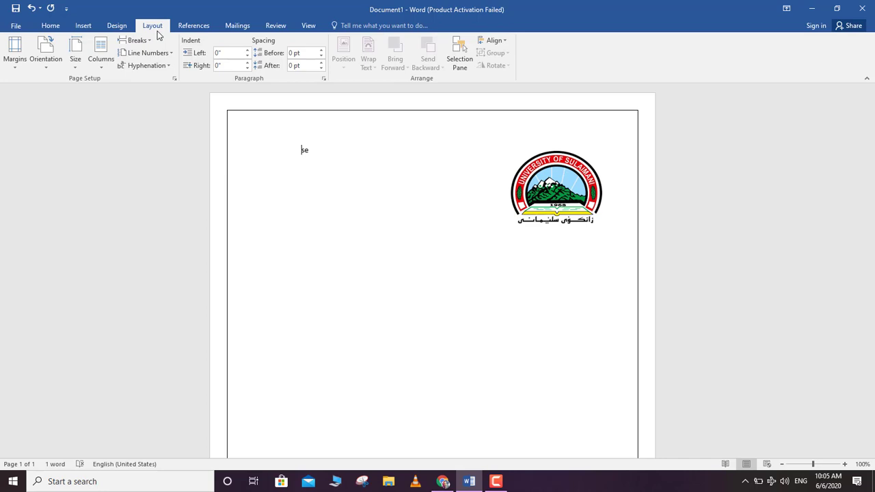
double_click(301, 150)
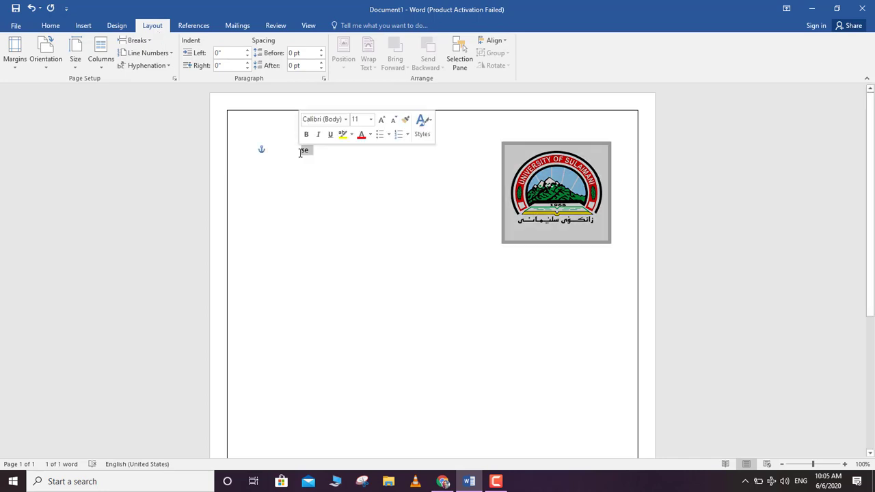
click(304, 151)
drag(313, 153, 260, 146)
key(BackSpace)
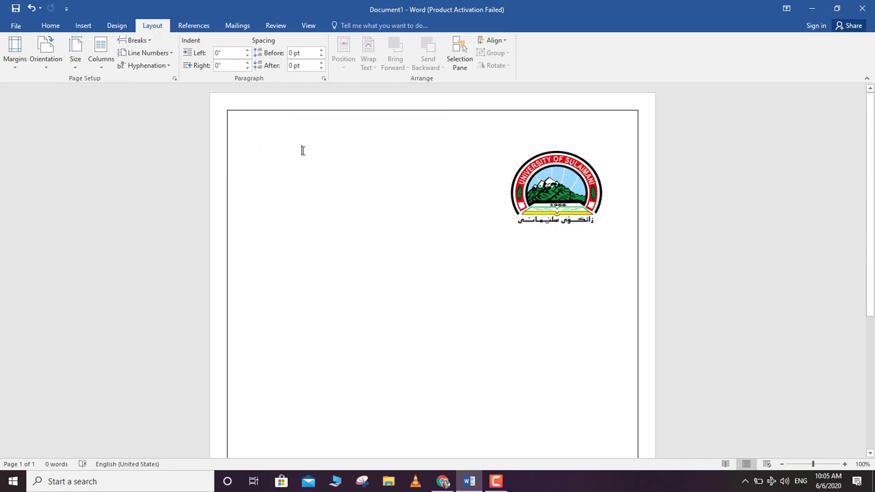
Set the first line's font to Times New Roman
double_click(309, 164)
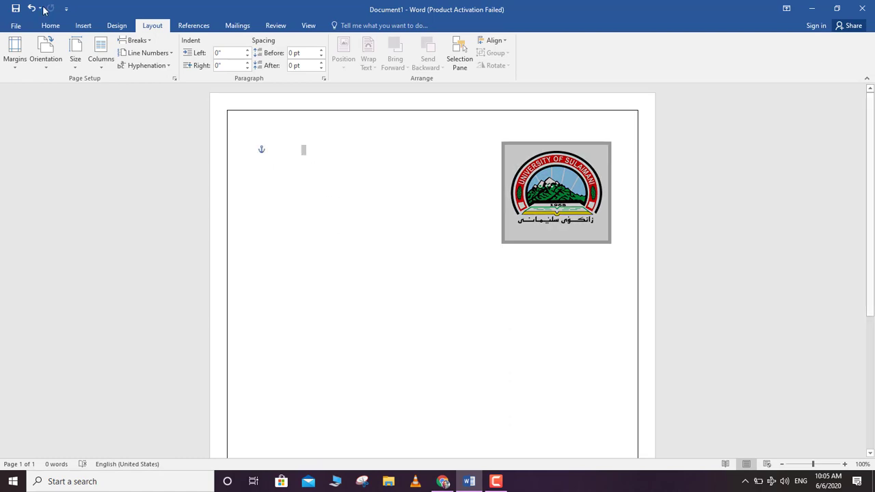
click(309, 196)
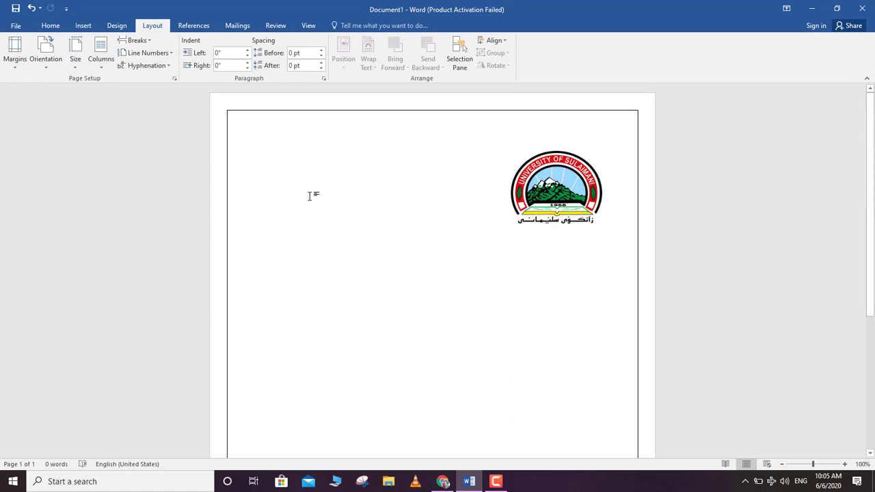
double_click(309, 196)
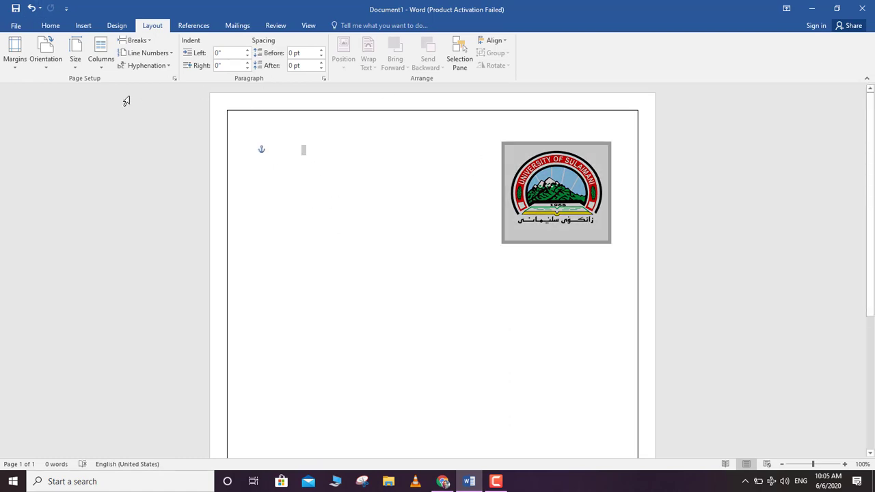
click(54, 29)
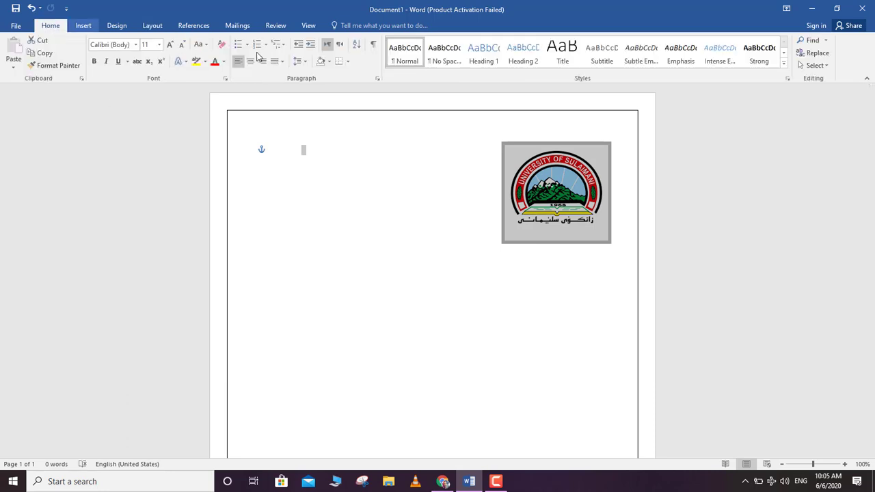
click(136, 45)
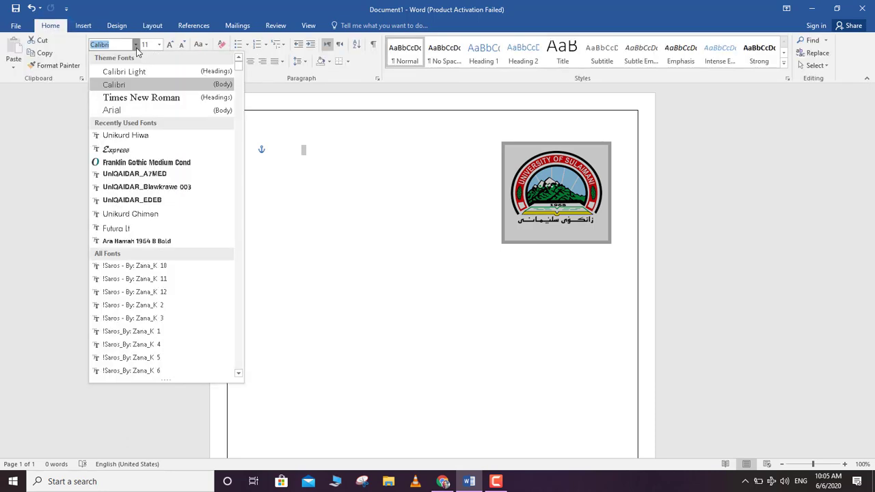
click(145, 100)
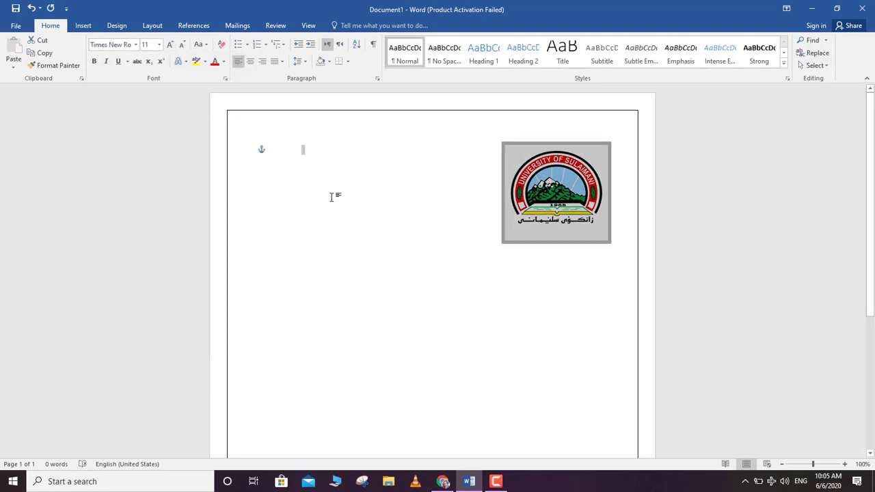
Select the whole document and set the font size to 14
click(292, 157)
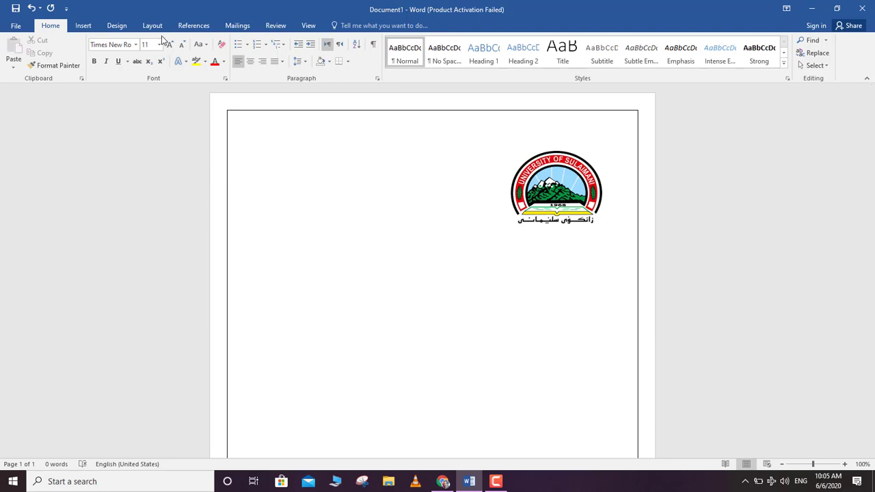
key(ctrl+a)
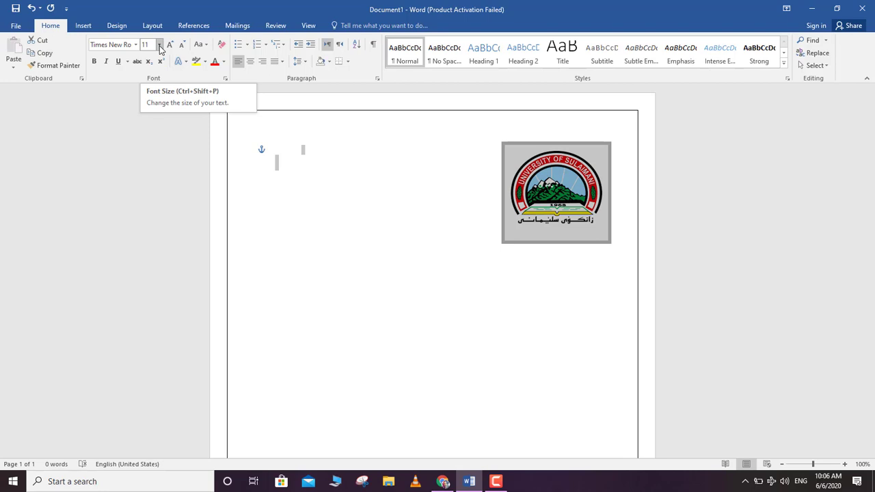
click(160, 49)
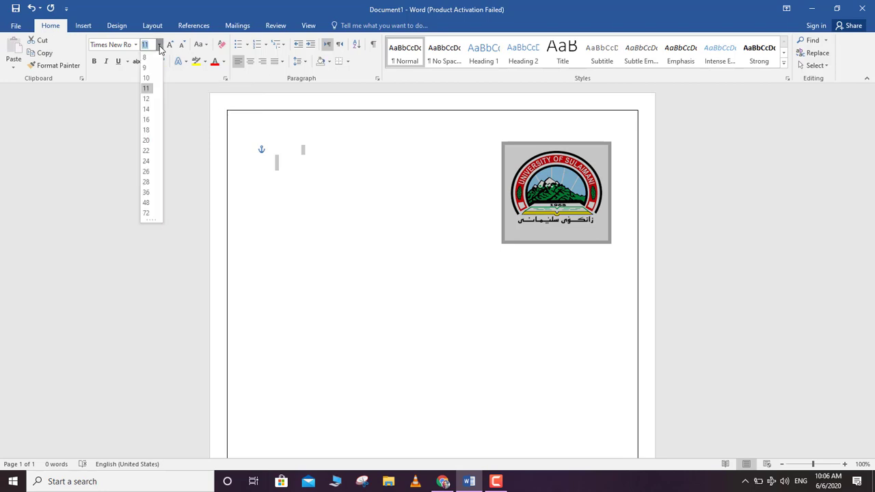
click(152, 114)
click(306, 169)
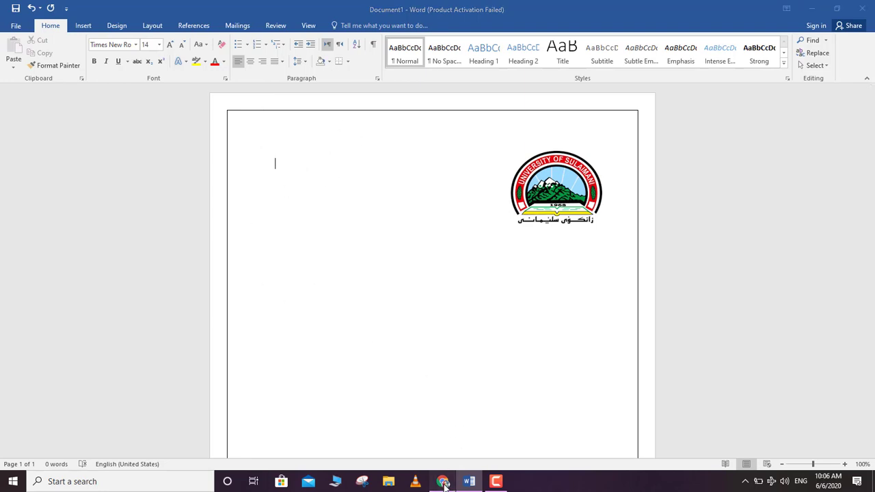
In Chrome, search 'wiki' and open the English Wikipedia main page
click(443, 481)
click(150, 10)
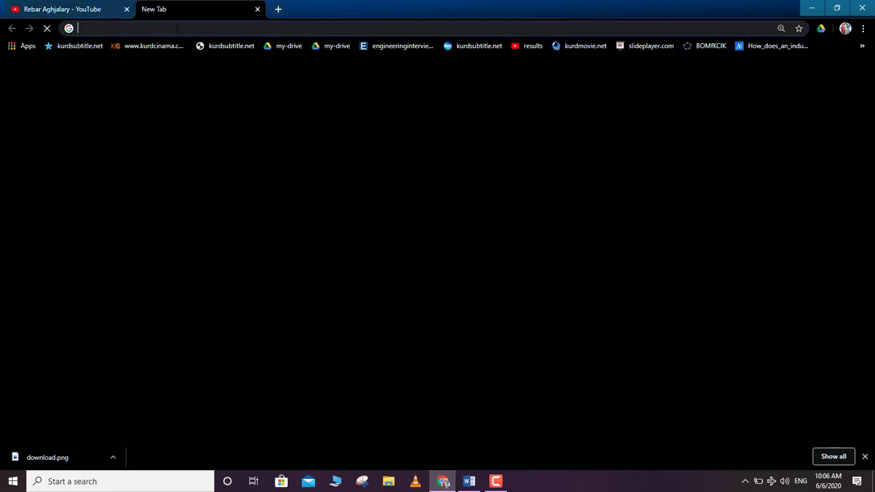
text(wi)
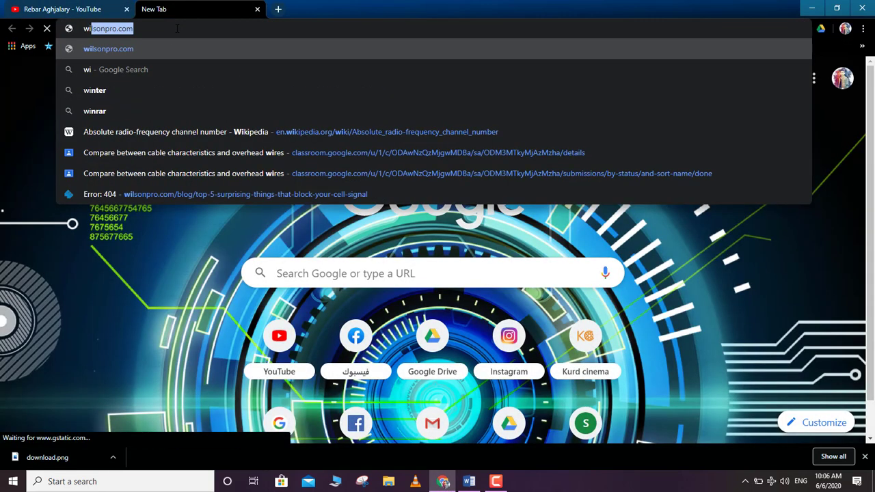
text(ki)
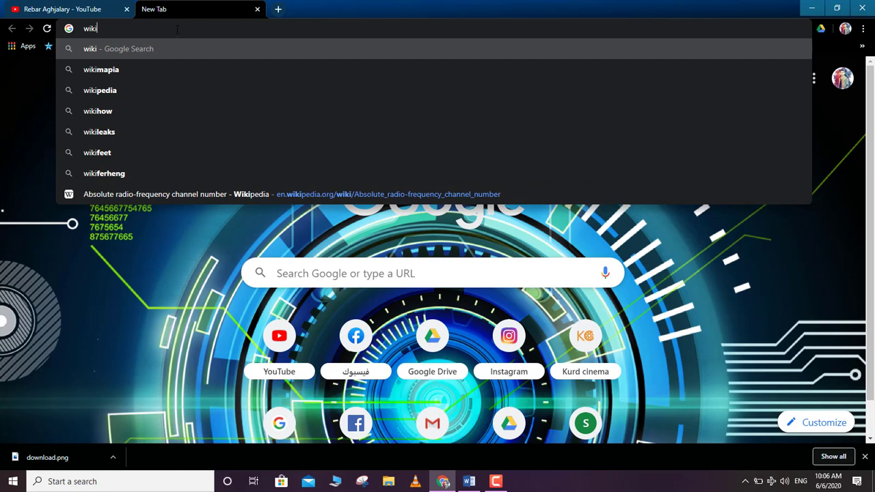
click(128, 89)
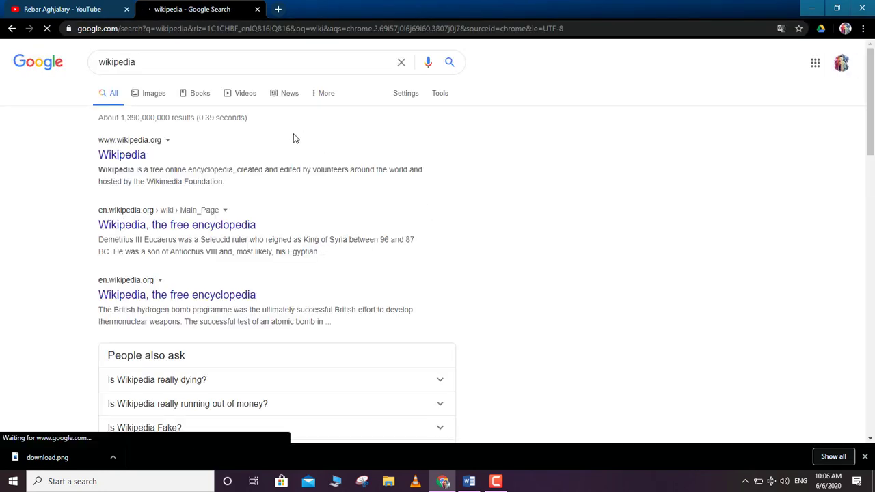
click(138, 155)
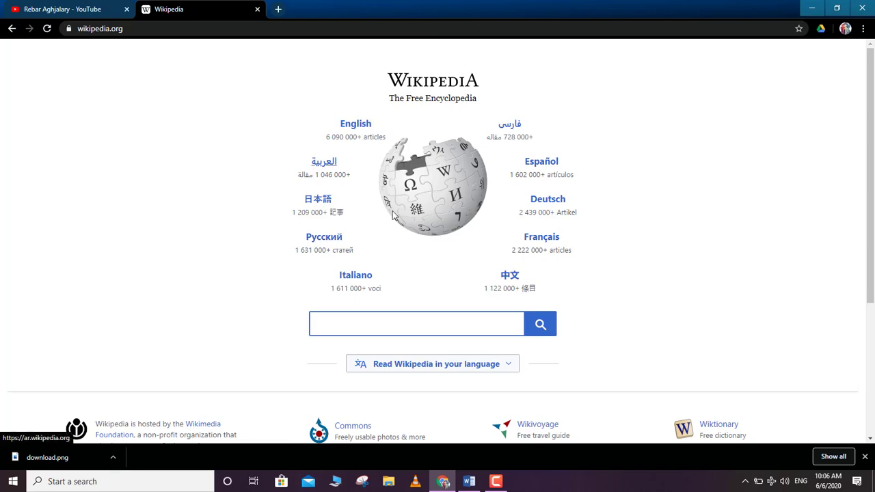
click(364, 126)
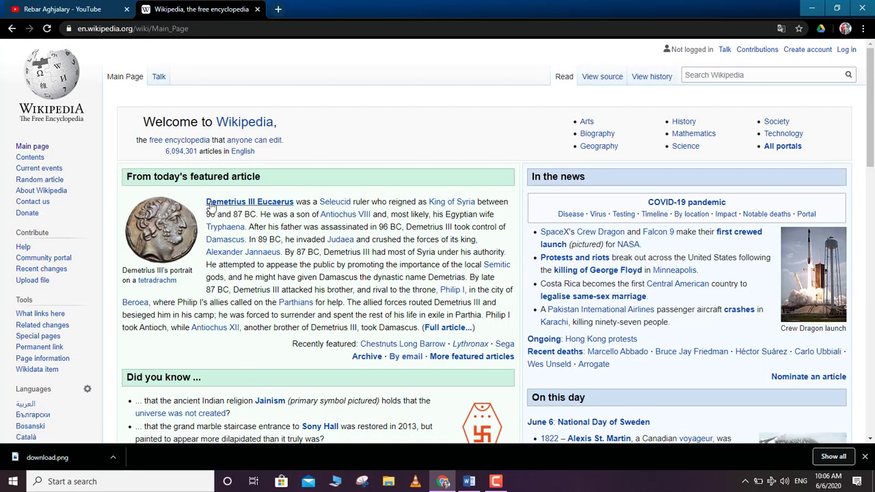
Copy the featured article paragraph about Demetrius III Eucaerus
mouse_move(205, 202)
mouse_down()
mouse_move(503, 335)
mouse_move(483, 333)
mouse_up()
right_click(409, 301)
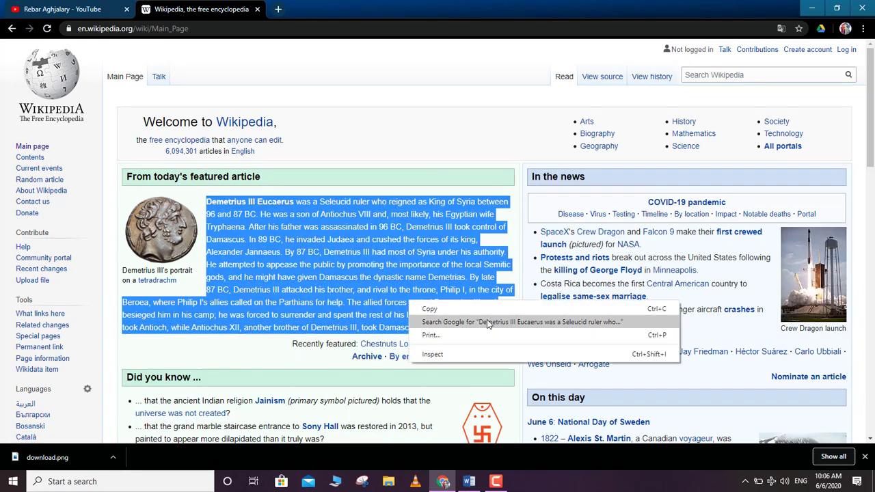
click(475, 308)
Delete the university logo from the page, then undo a formatted paste of the paragraph
click(478, 486)
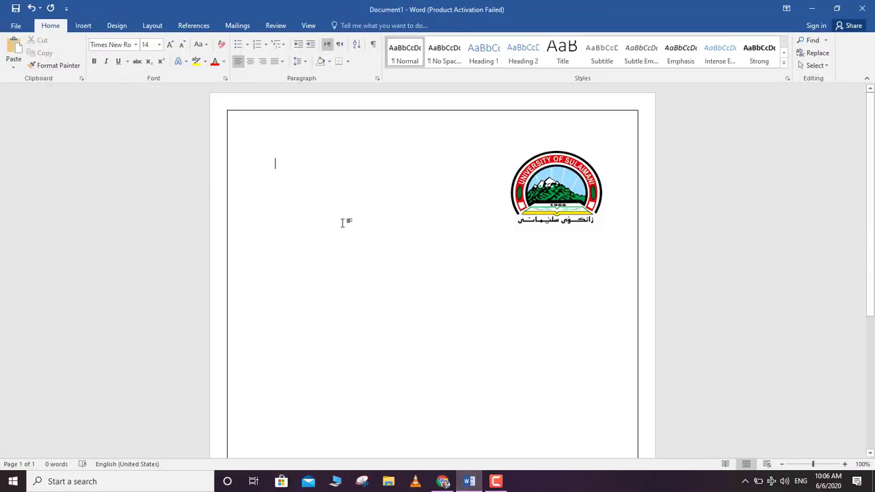
click(551, 202)
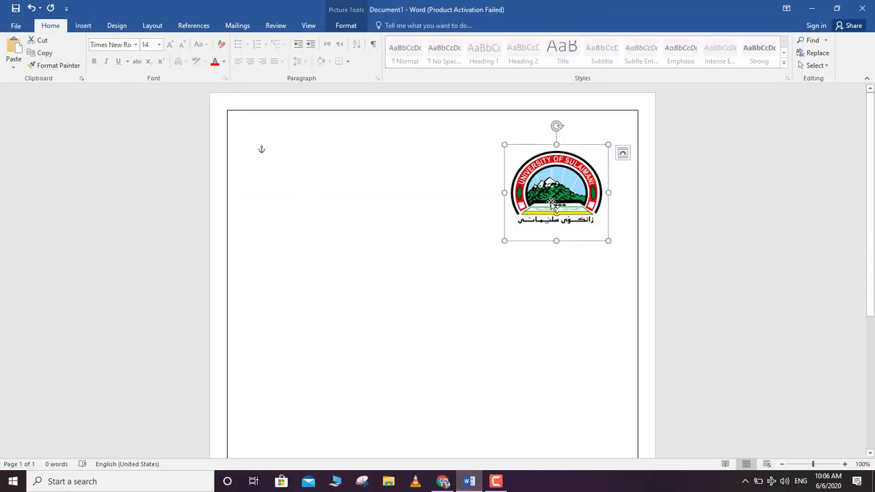
key(Delete)
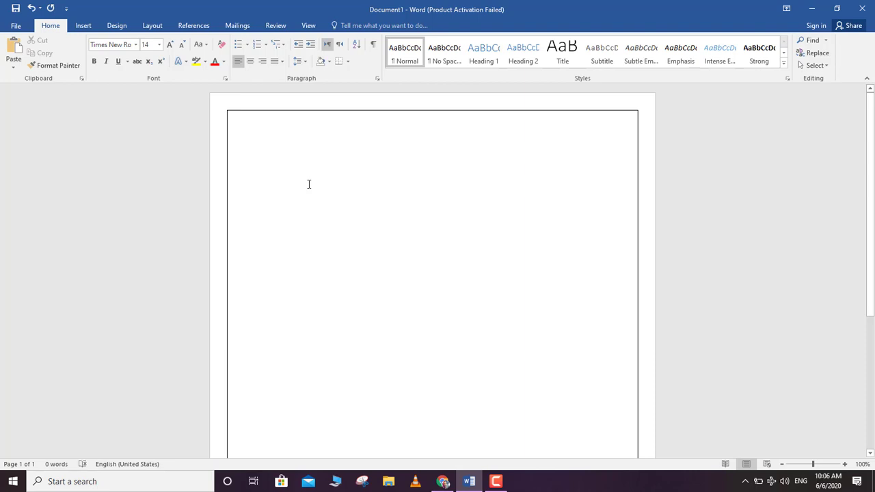
key(ctrl+v)
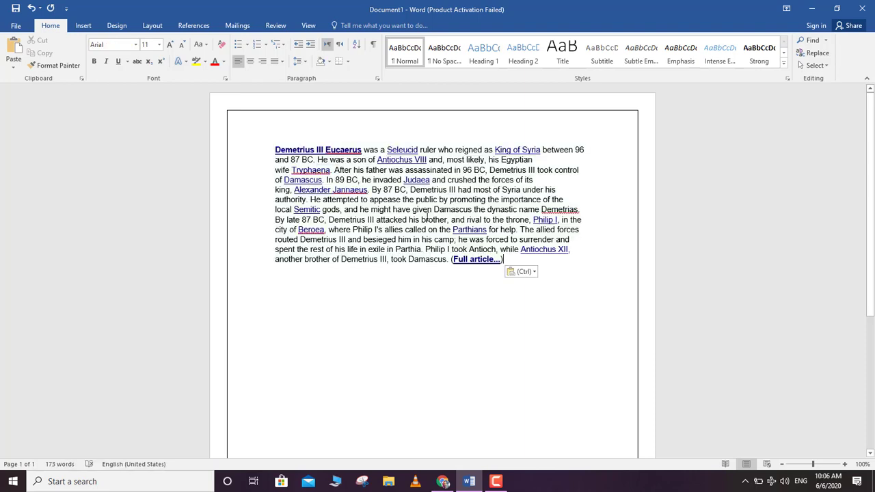
key(ctrl+z)
Paste the Demetrius III paragraph with Keep Text Only and select the whole document
right_click(277, 155)
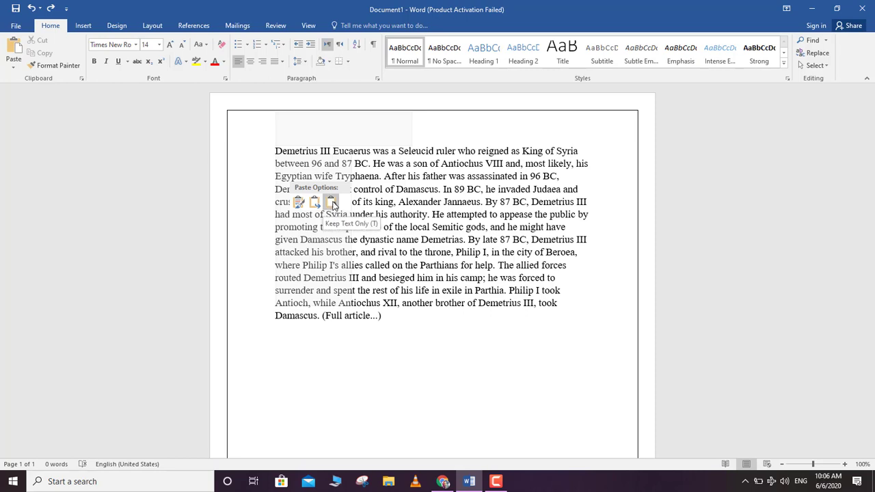
click(333, 204)
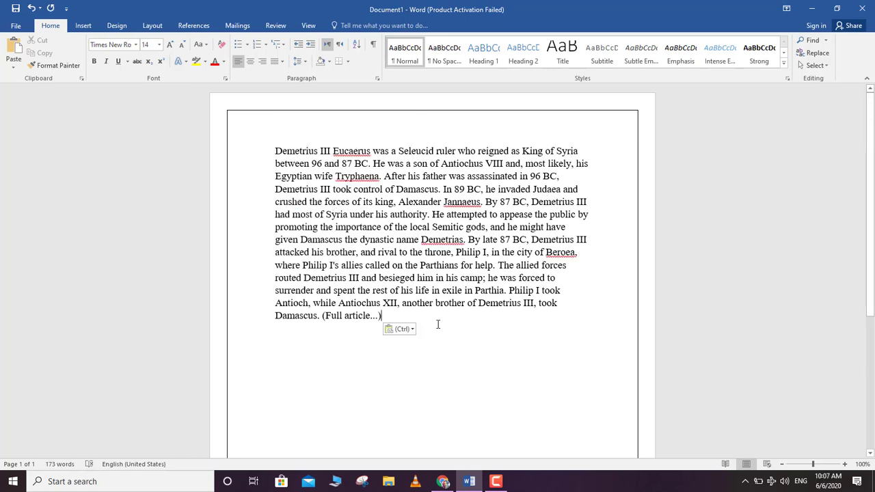
drag(411, 316, 298, 152)
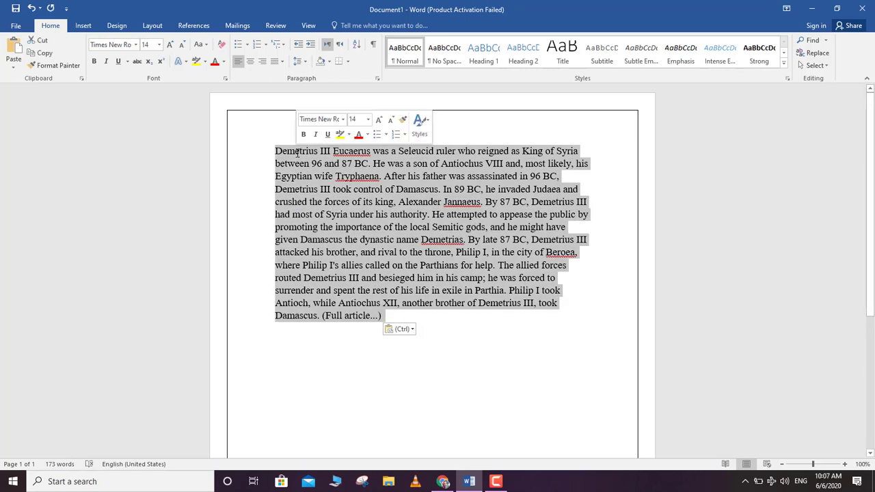
key(ctrl+a)
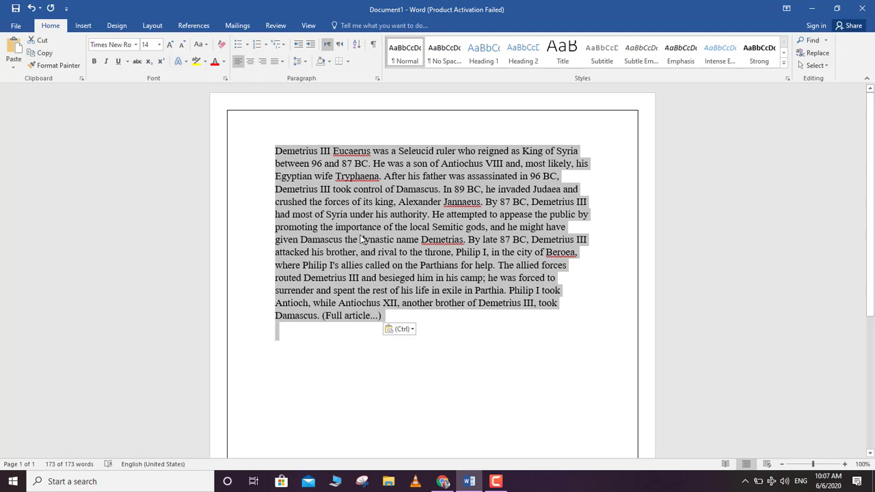
Set the paragraph's line spacing to 1.5 and reselect all the text
click(295, 65)
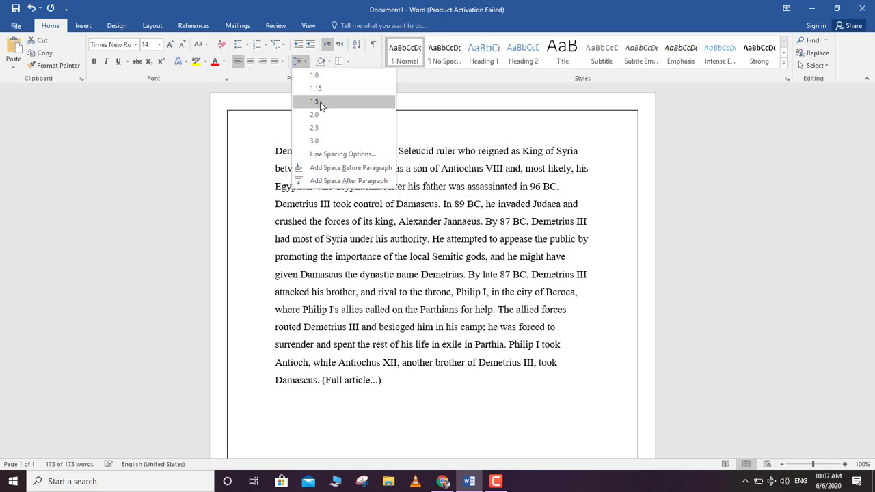
click(320, 102)
key(ctrl+a)
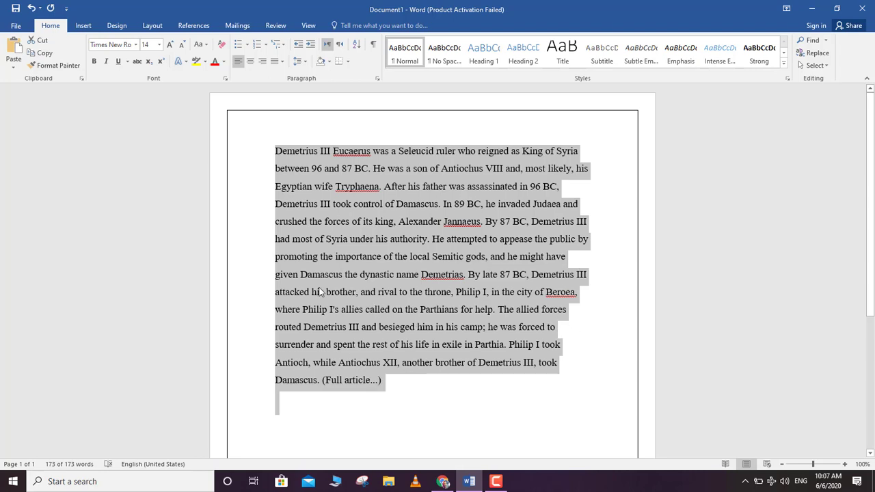
Justify the paragraph, then view and dismiss spelling suggestions for 'Demetrias'
click(281, 63)
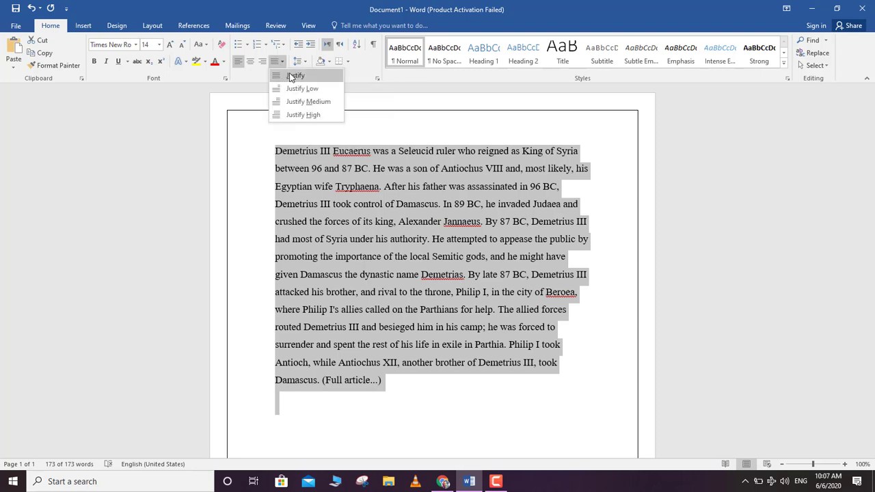
click(291, 77)
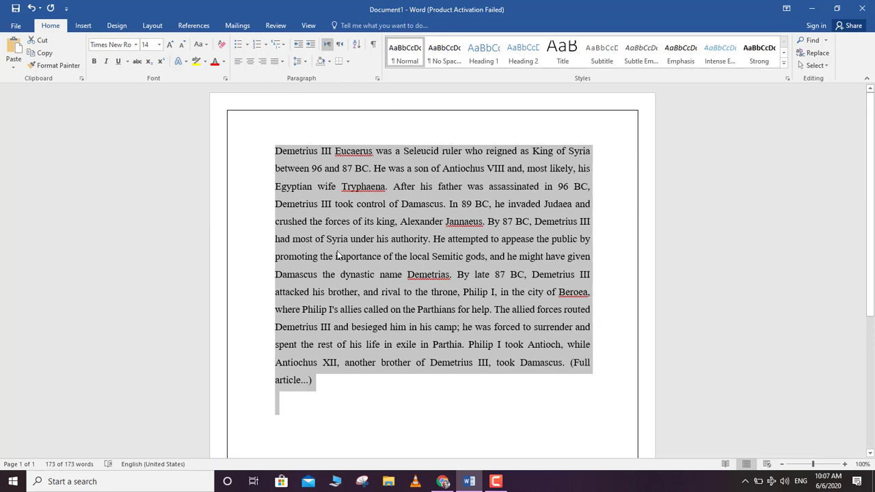
click(335, 363)
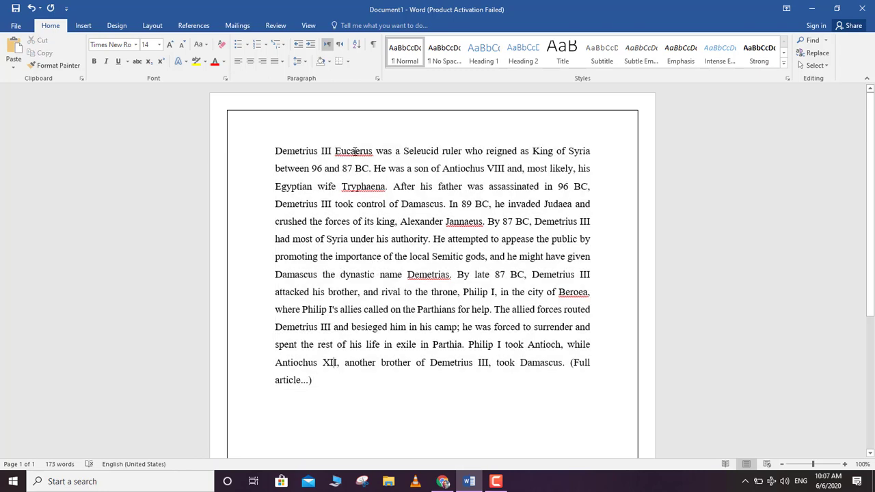
right_click(421, 275)
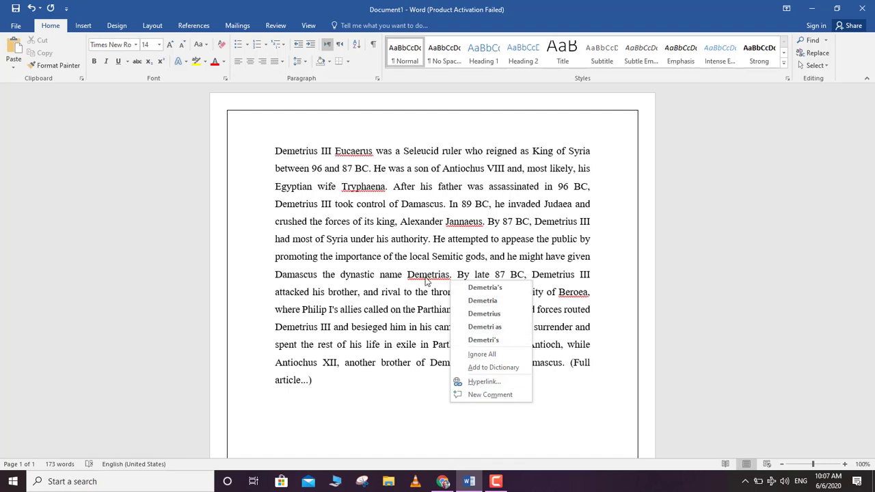
key(Escape)
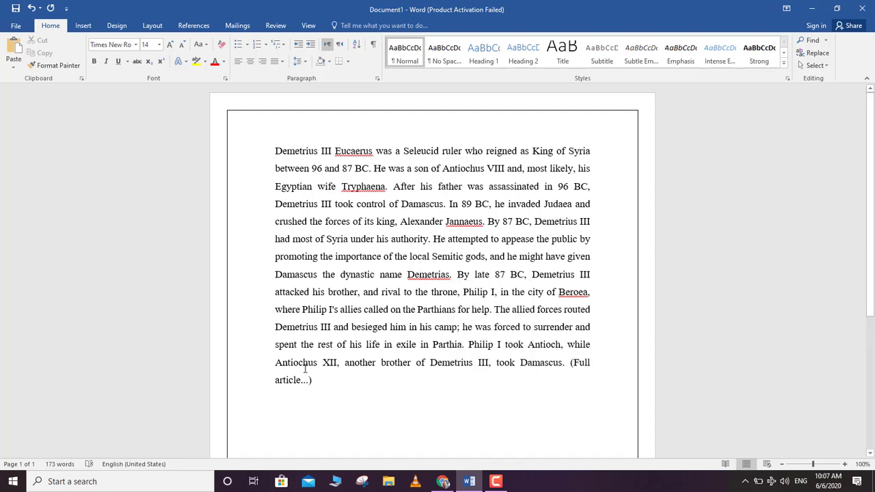
drag(330, 387, 280, 151)
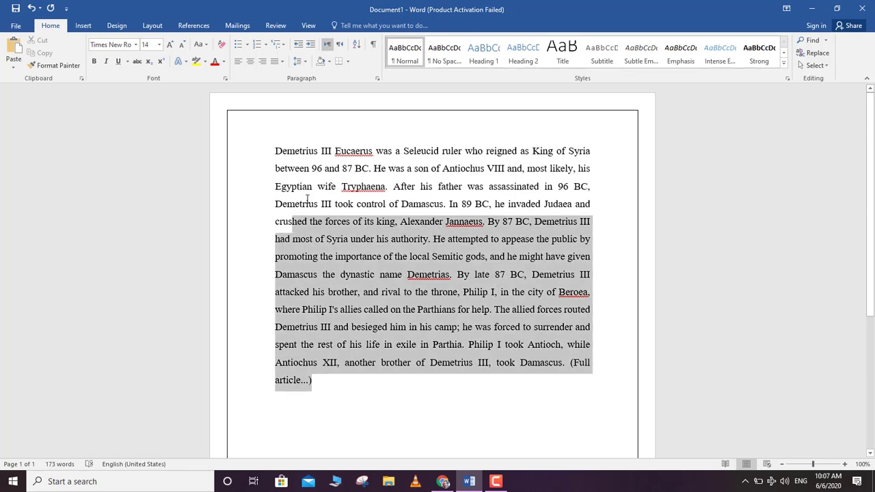
click(253, 60)
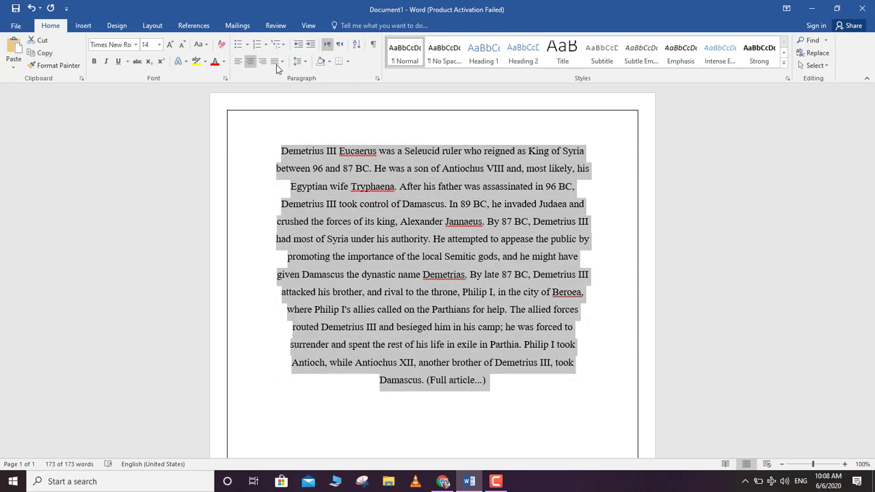
click(238, 62)
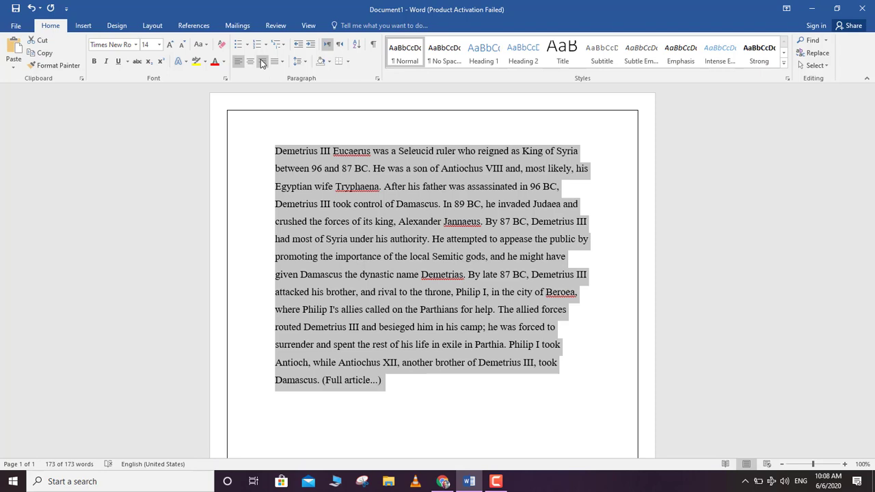
click(262, 63)
click(240, 62)
click(281, 62)
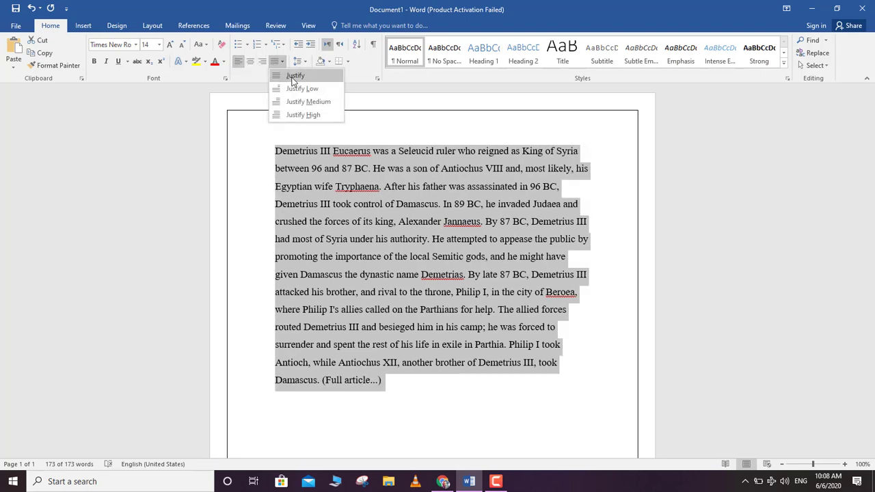
click(294, 76)
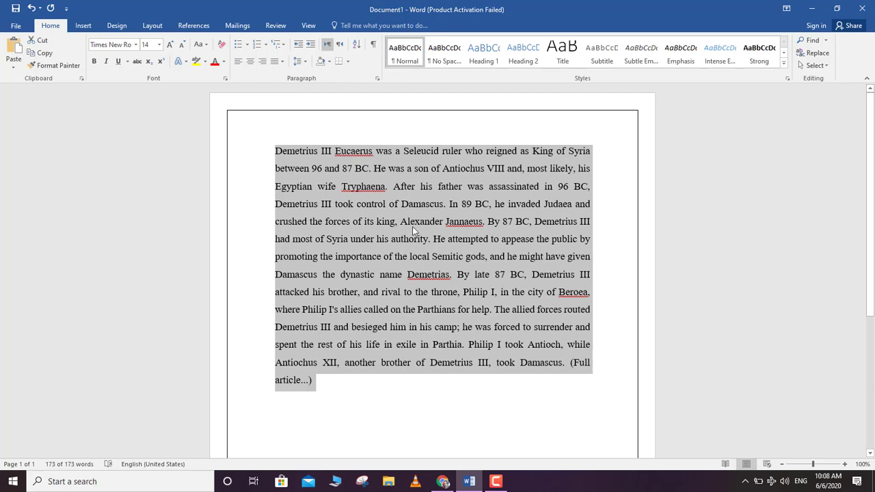
click(334, 383)
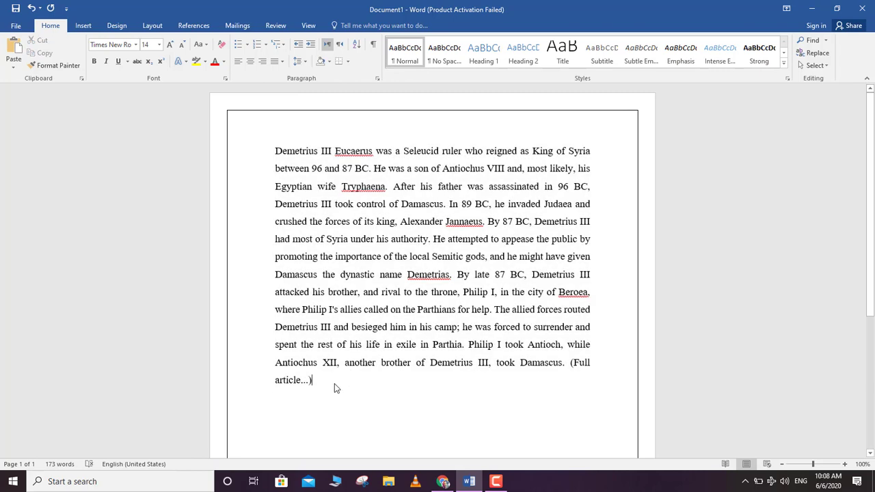
key(Return)
key(Return)
Start a numbered list on the empty line using the 1. 2. 3. format
click(247, 45)
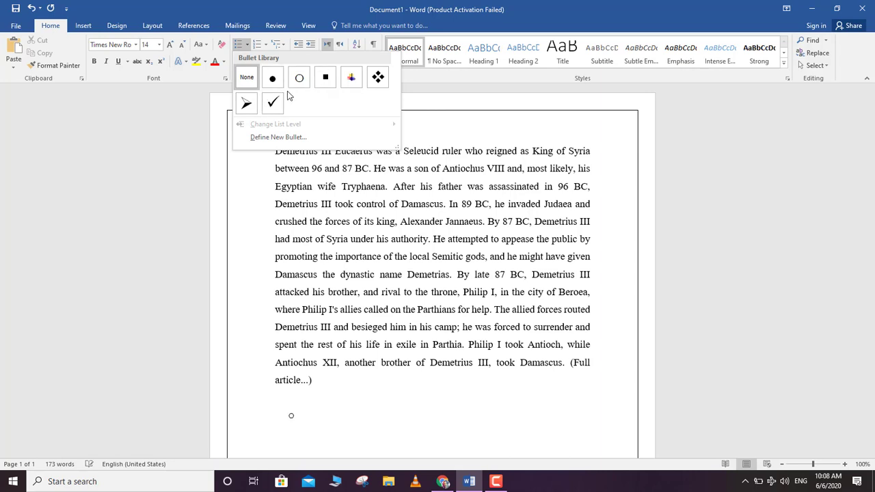
click(257, 44)
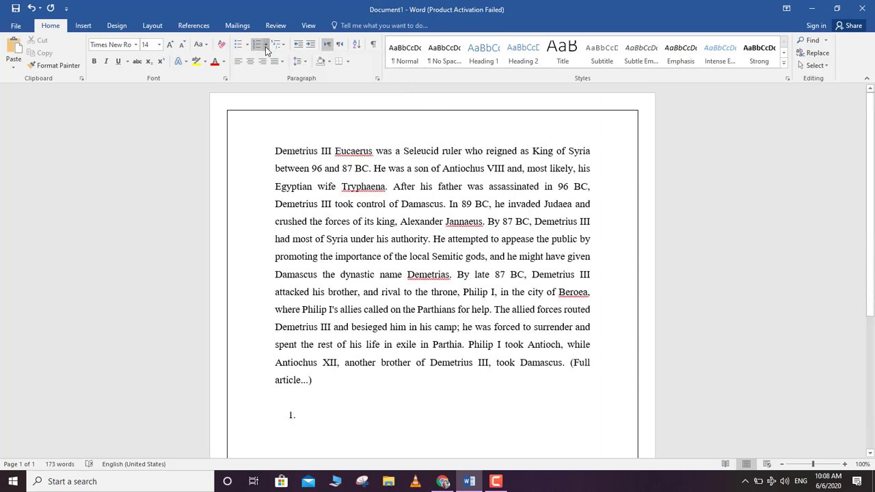
click(265, 44)
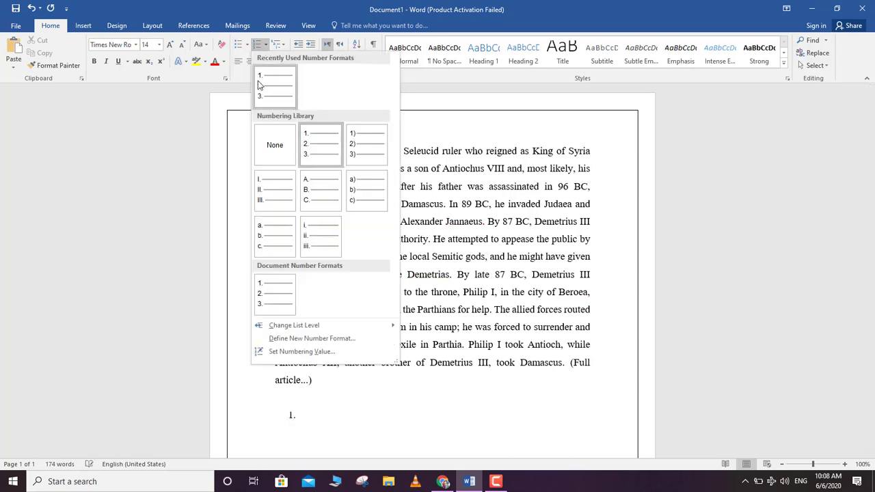
click(267, 100)
Enter two test items, the second being 'fgdghgh', keeping each line numbered
text(fkgdk)
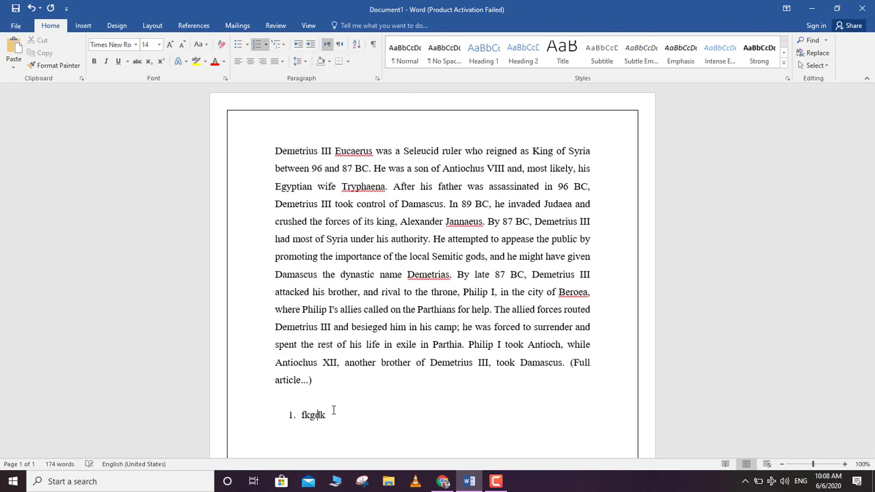
text(ffffdfkgdfkdfgkskk)
key(Return)
key(Return)
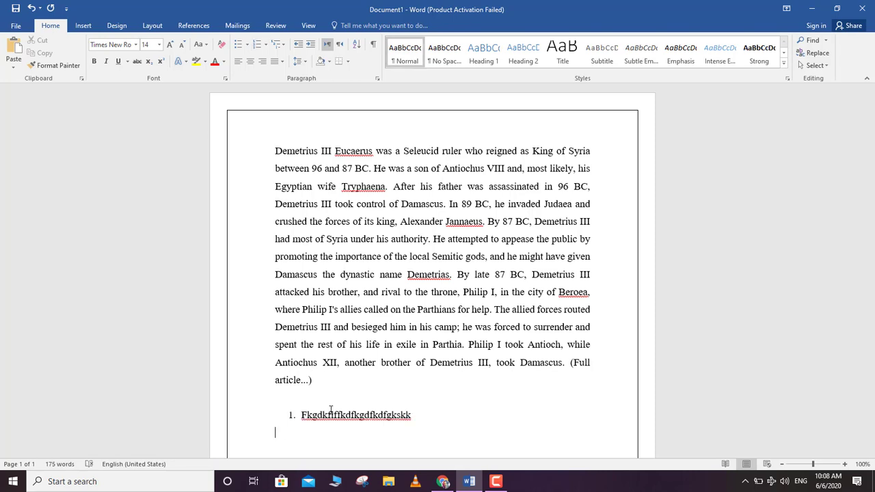
key(ctrl+z)
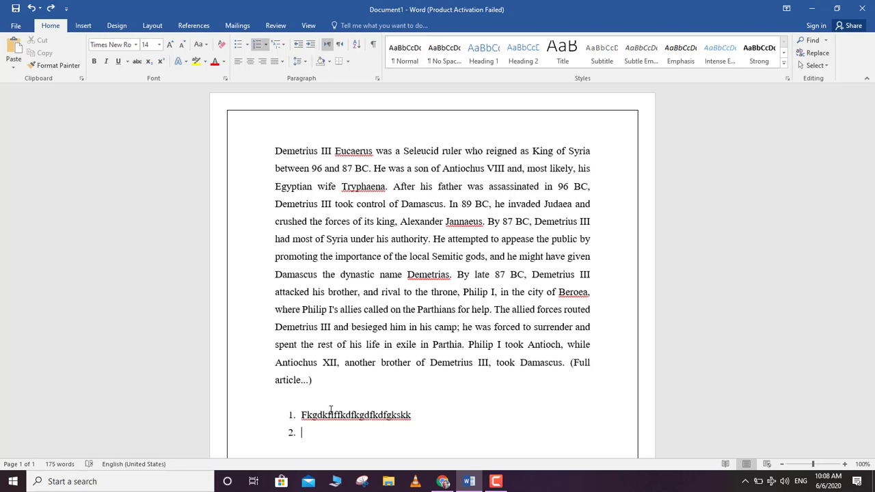
text(fgdghgh)
key(Return)
key(Return)
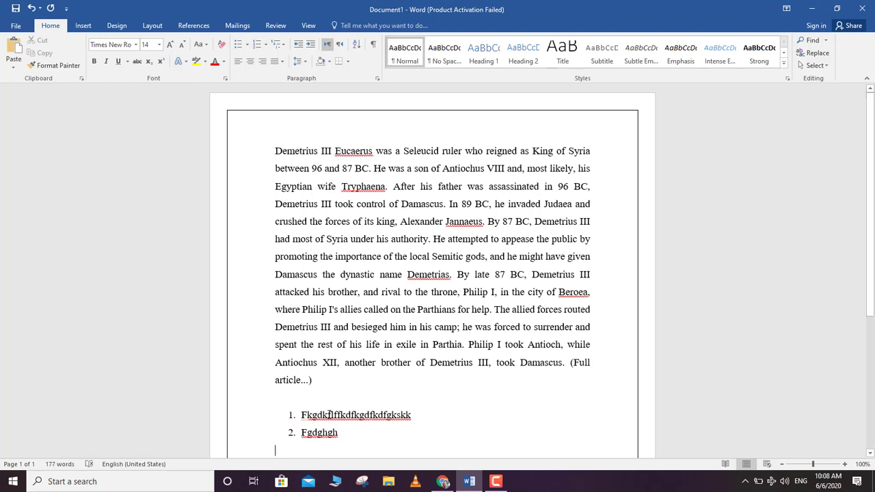
key(ctrl+z)
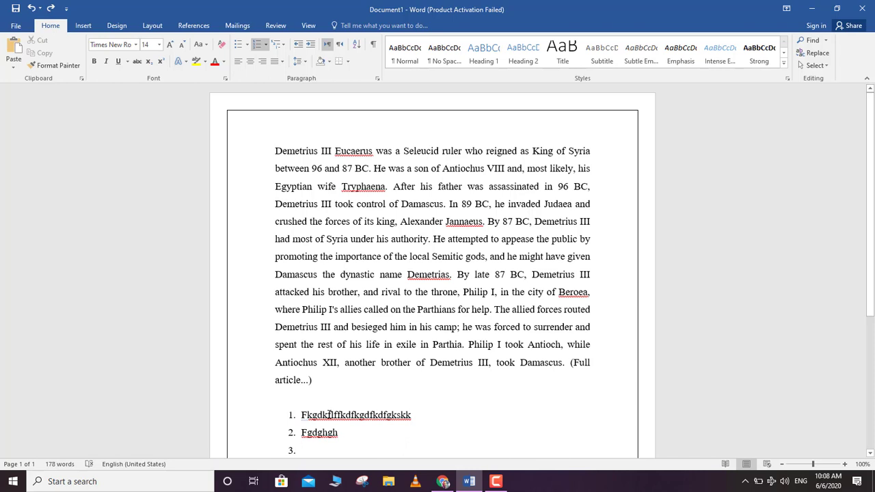
key(ctrl+y)
Add third item 'gfgdfg' and end the list after it
text(3)
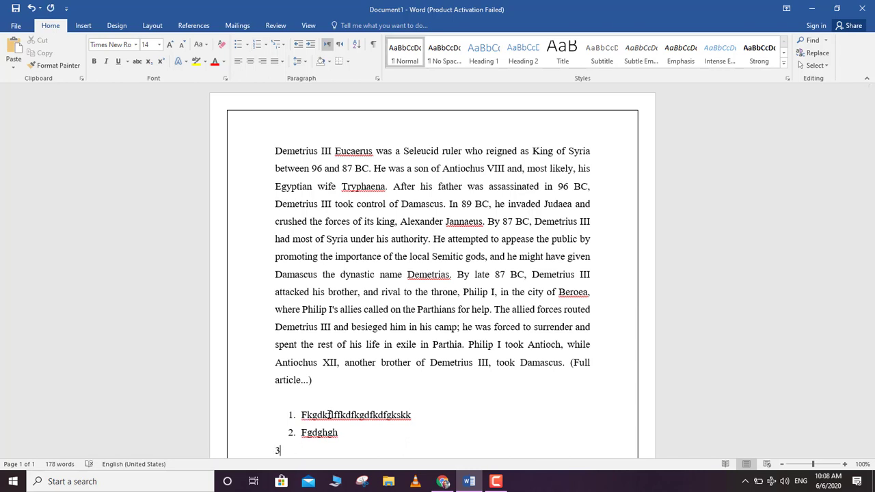
text(.ff)
key(BackSpace)
key(space)
text(gfgdfg)
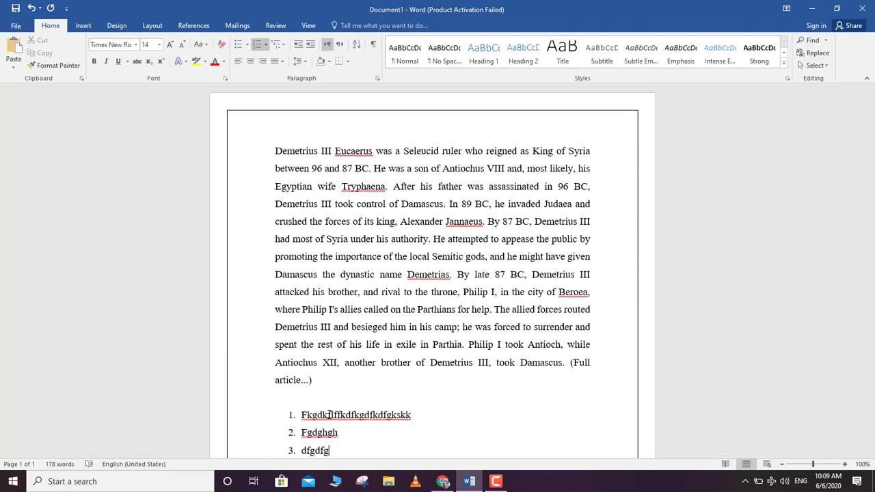
key(Return)
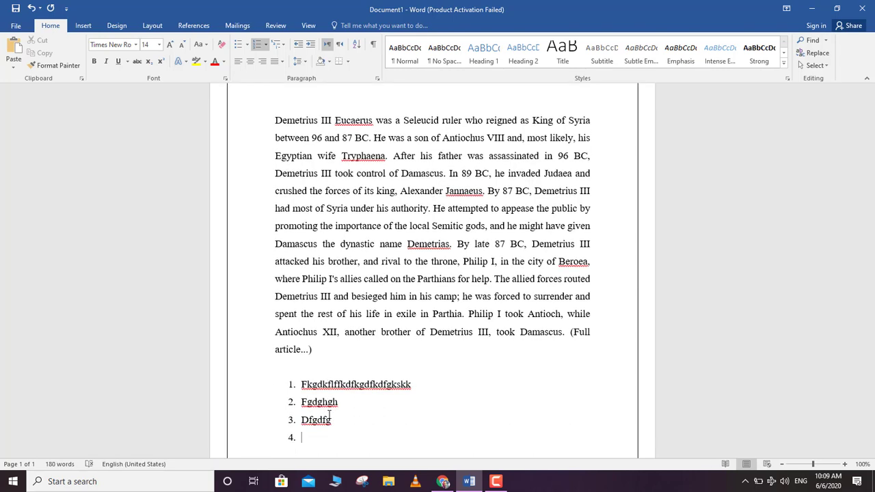
key(Return)
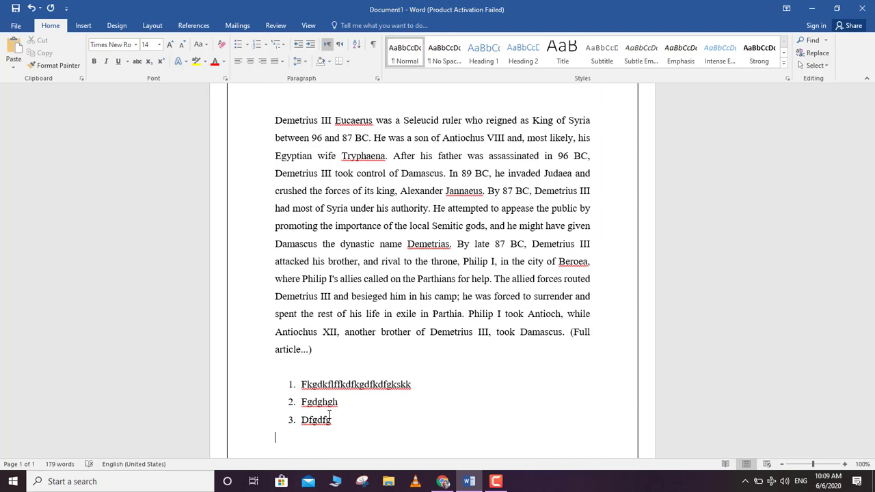
Select the three numbered test items and delete them
click(289, 385)
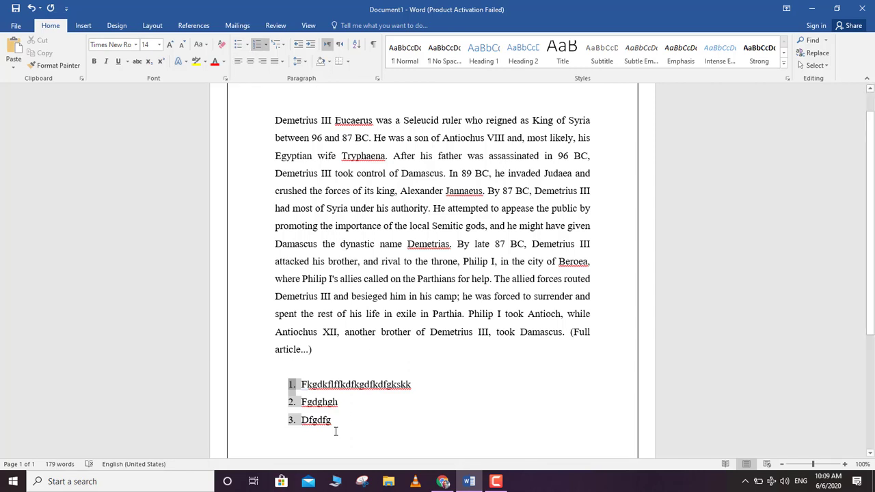
drag(338, 429, 293, 376)
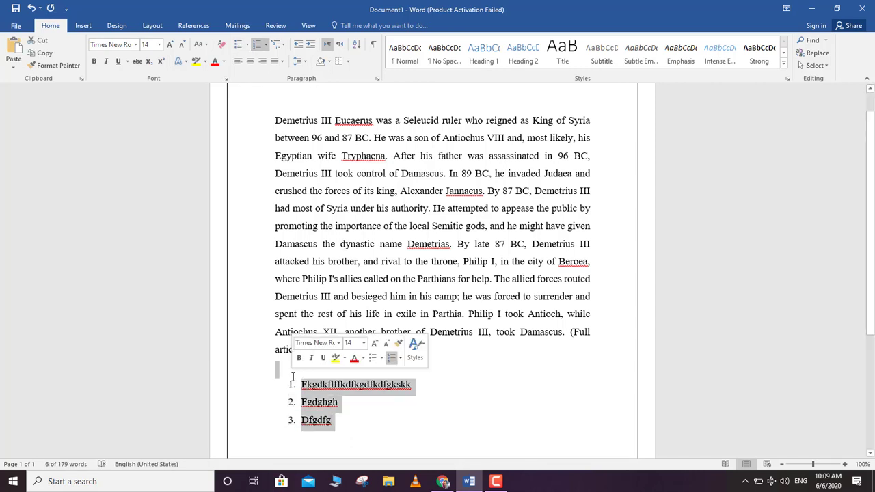
key(Delete)
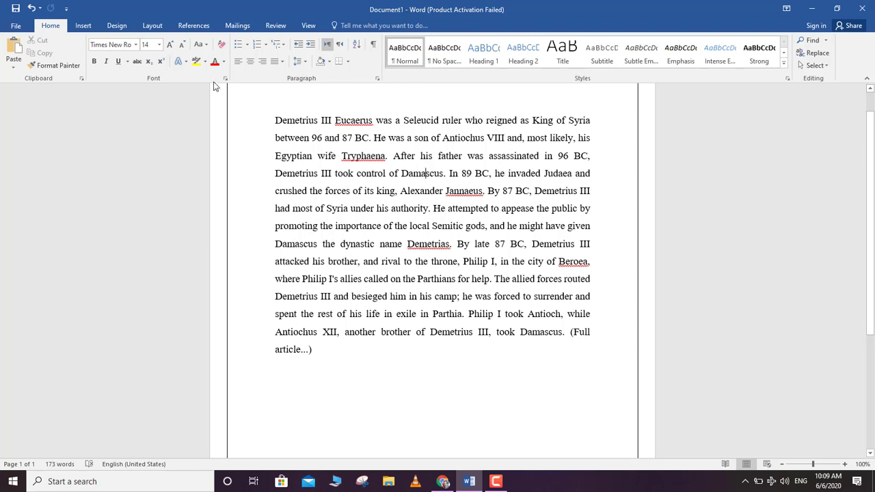
Draw a Rectangle shape, about 3.05" wide by 0.87" high, below the paragraph
click(83, 26)
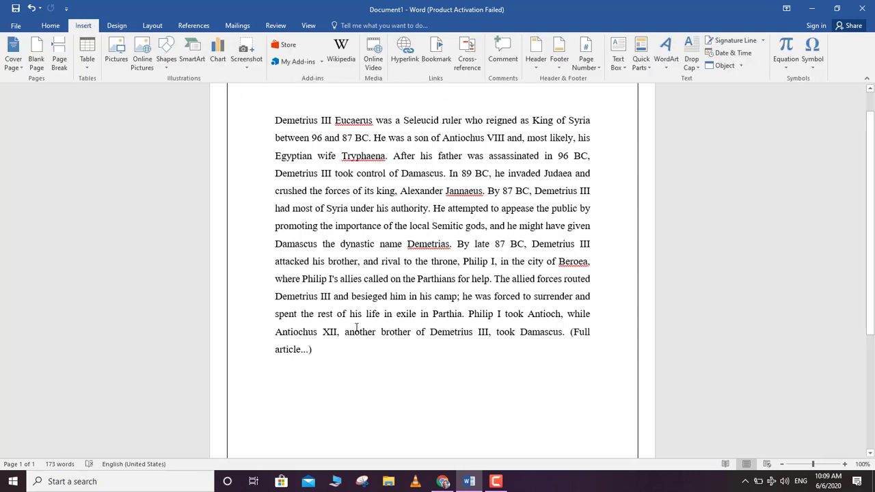
click(164, 61)
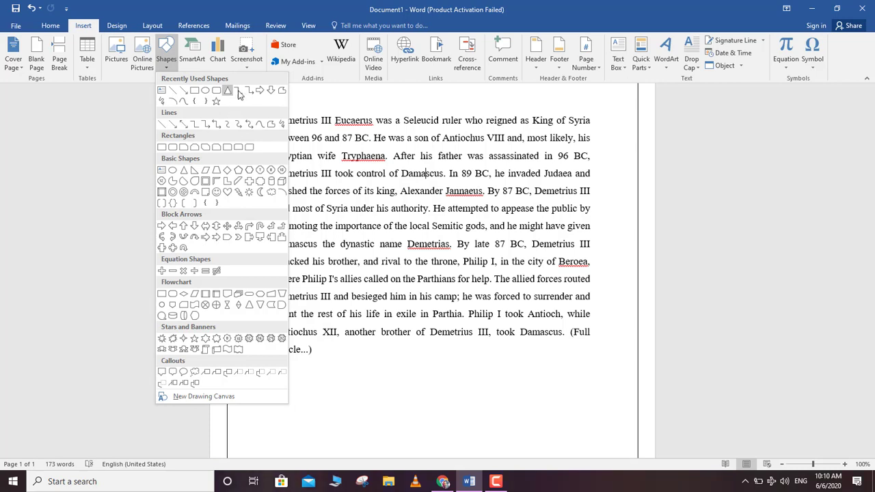
click(194, 92)
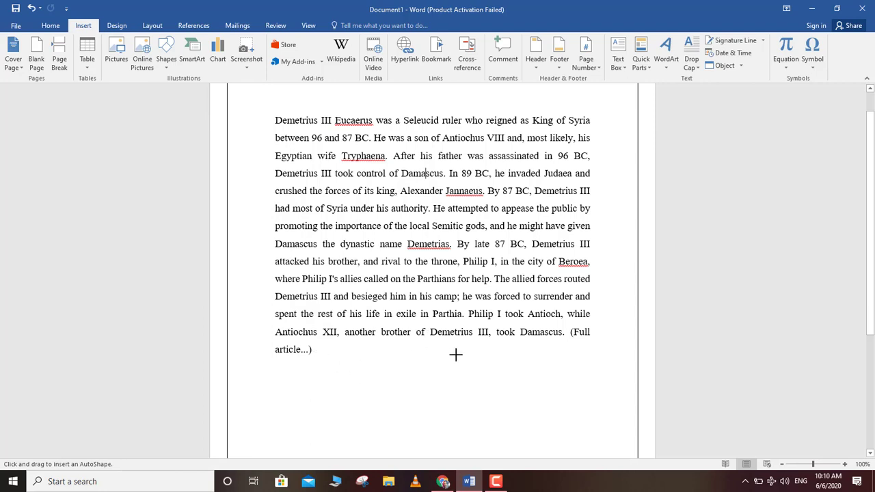
drag(327, 371, 487, 417)
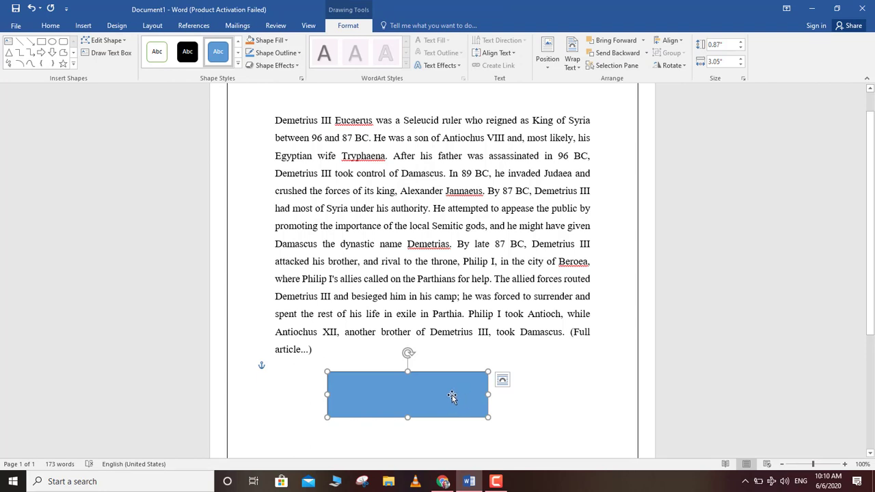
Apply the light orange shape style to the rectangle, adding and erasing test text so it stays empty
click(237, 64)
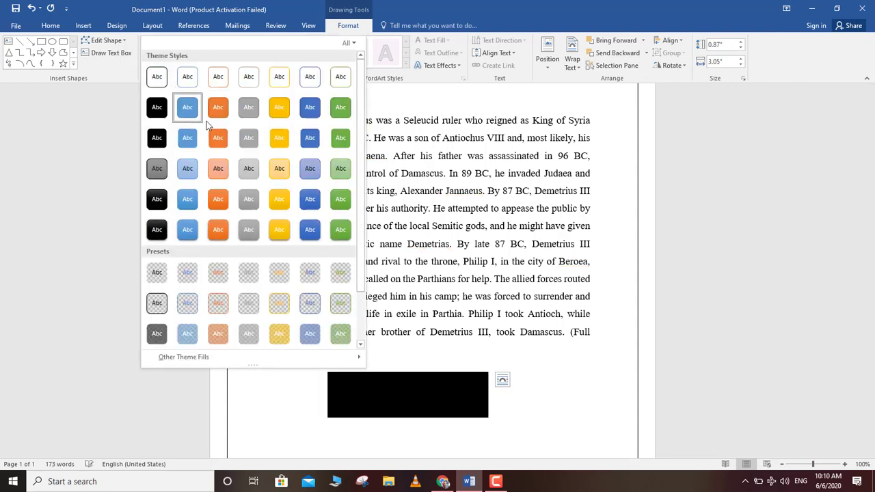
click(218, 168)
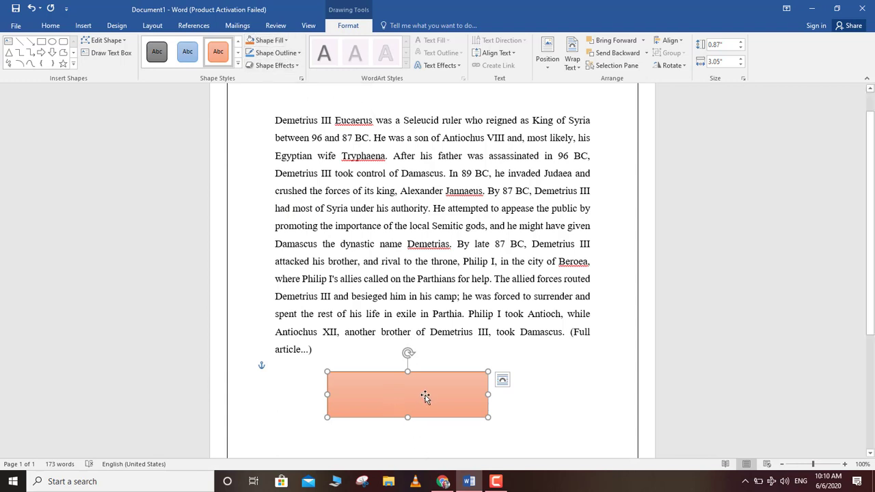
right_click(409, 396)
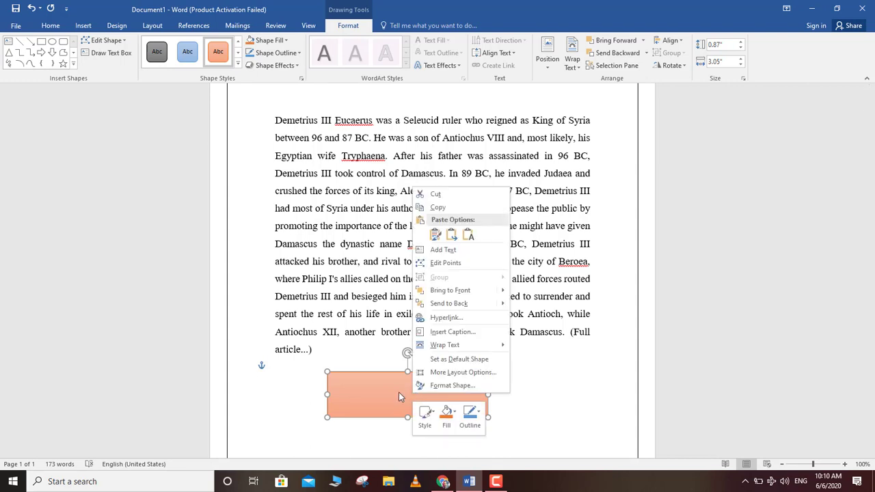
click(443, 250)
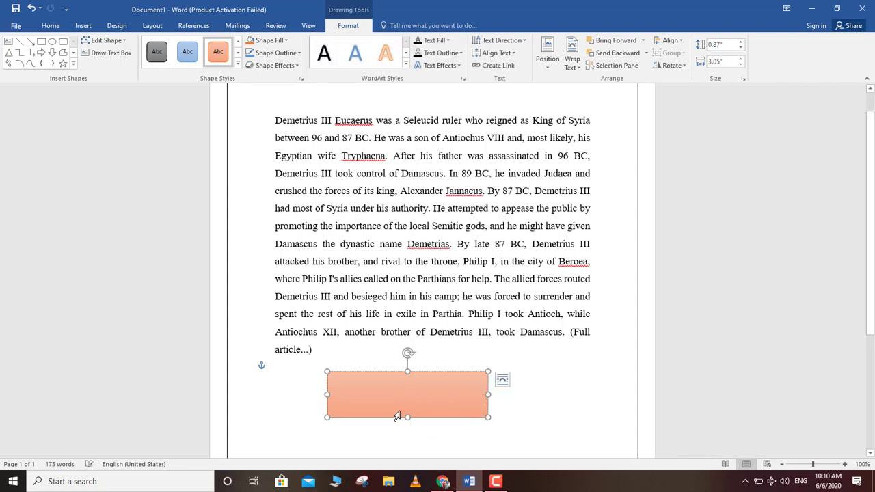
text(jfsdkgfjkgjfdjk)
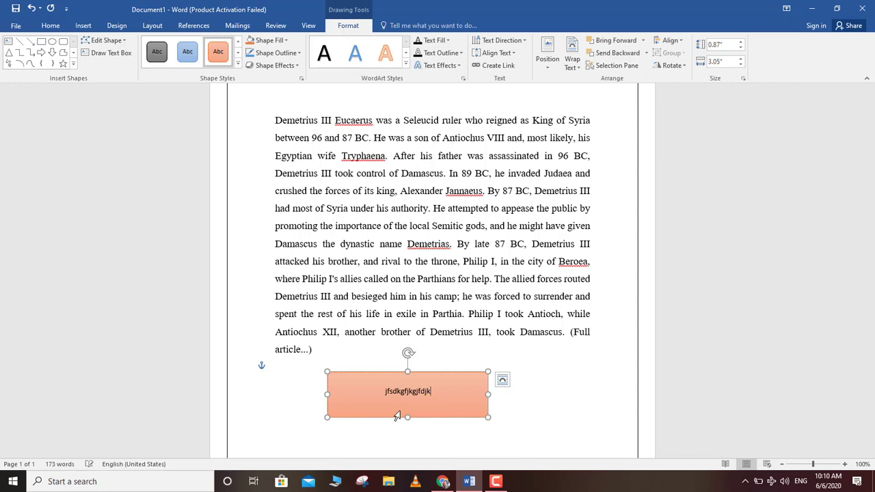
key(BackSpace)
key(BackSpace)
key(BackSpace)
key(BackSpace)
key(BackSpace)
key(BackSpace)
key(Escape)
double_click(407, 408)
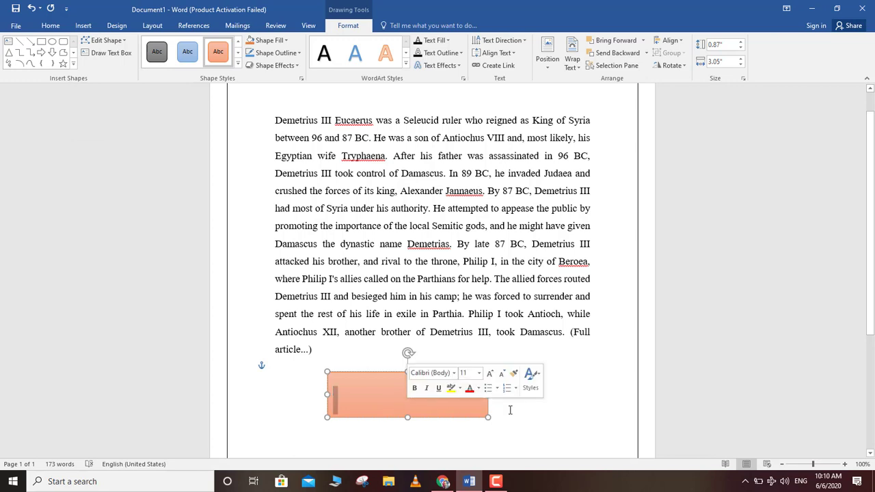
click(510, 410)
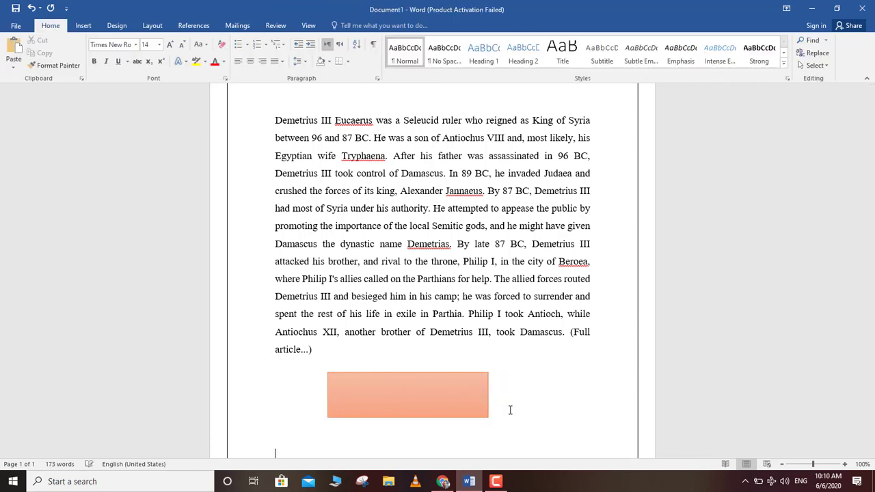
Insert a SmartArt Organization Chart from the Hierarchy layouts
click(82, 26)
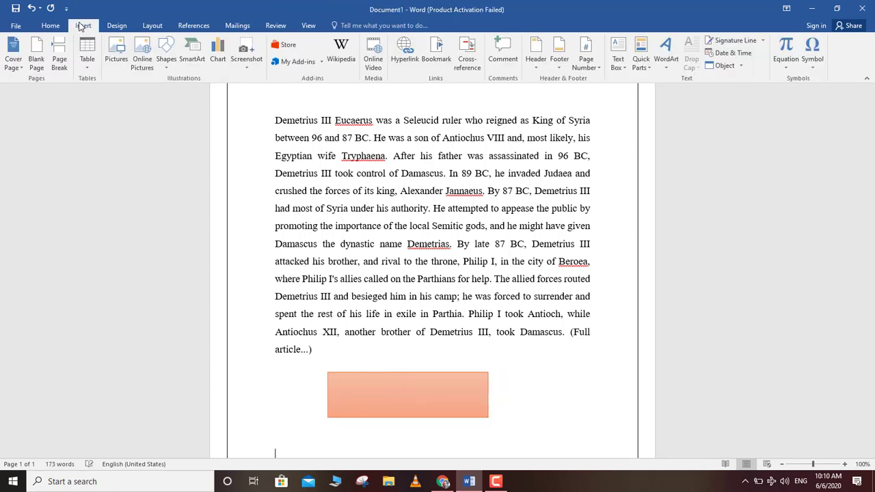
click(191, 62)
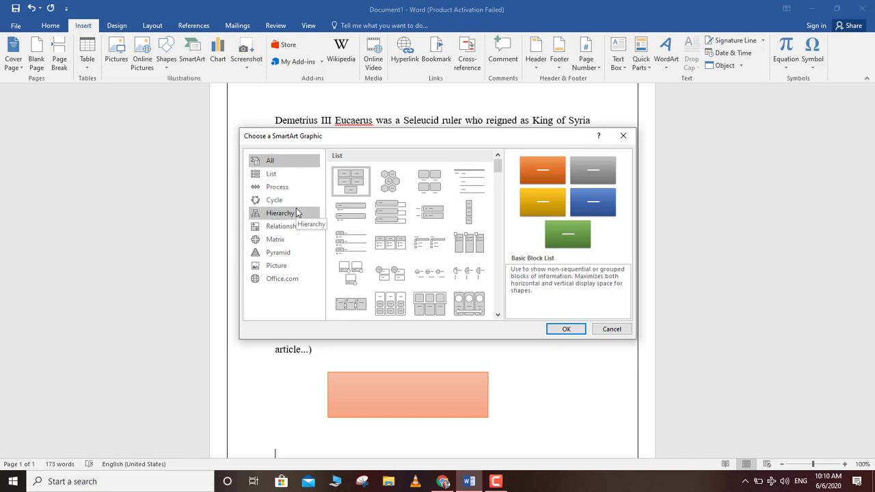
click(268, 176)
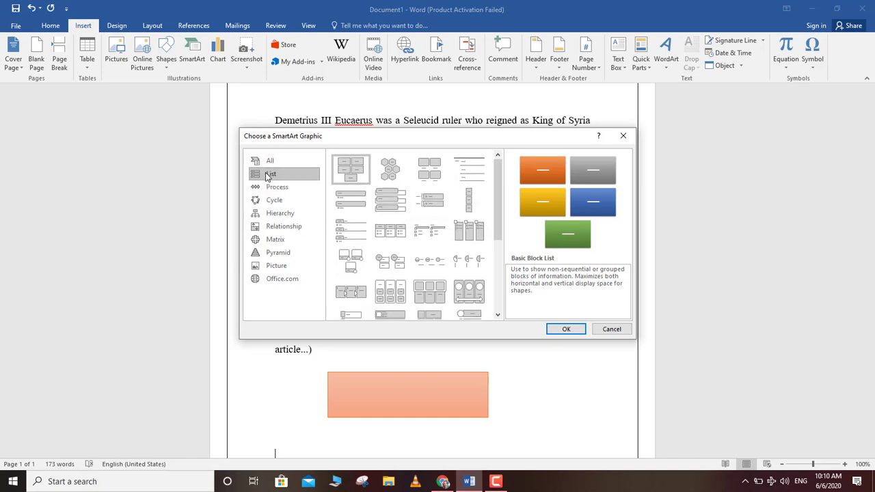
click(270, 188)
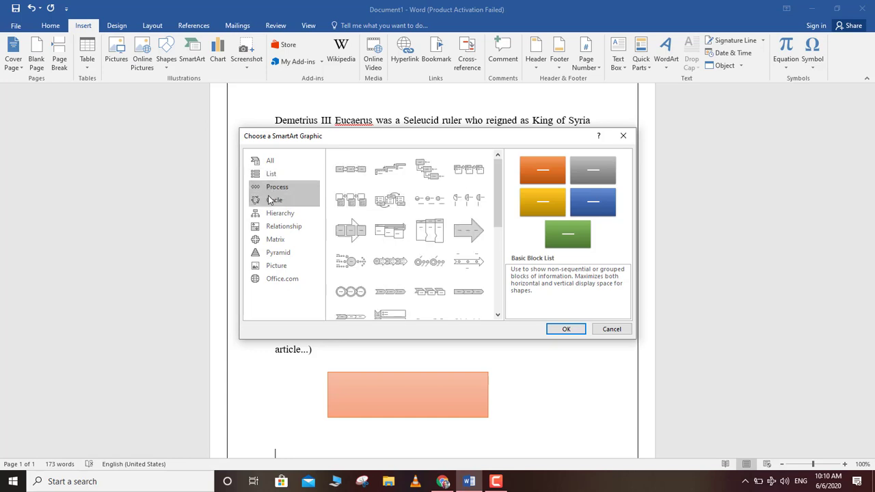
click(270, 200)
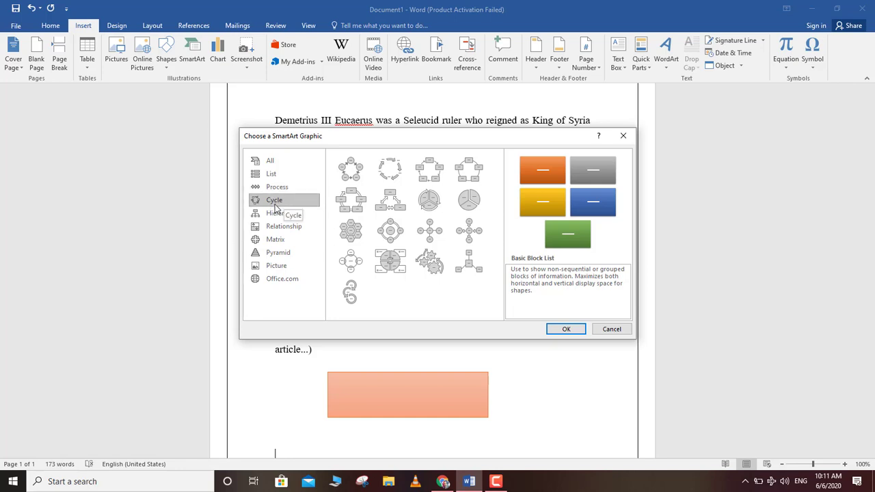
click(277, 213)
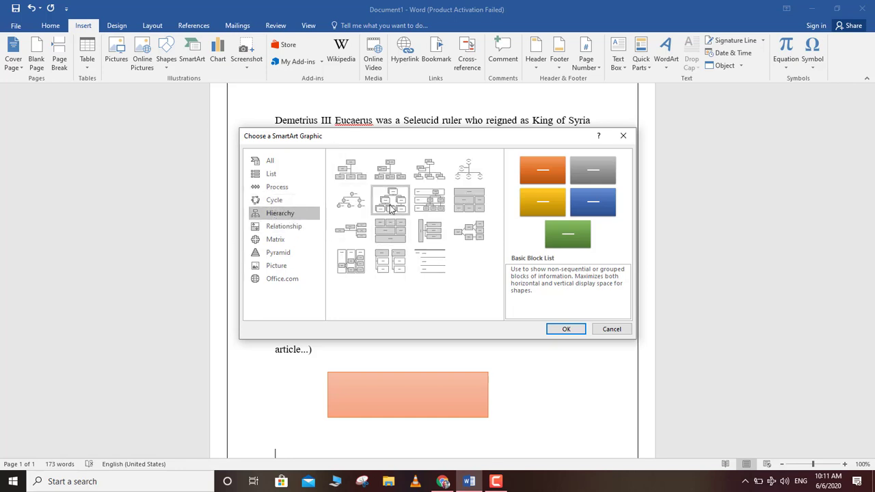
click(350, 176)
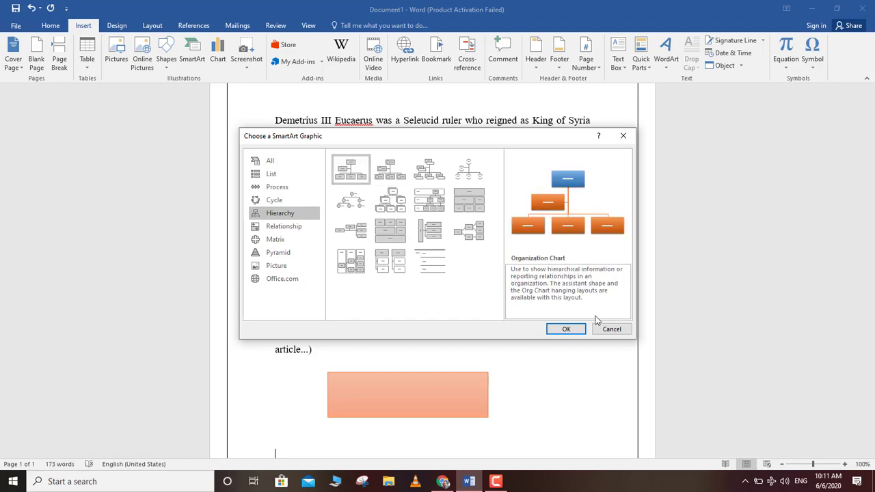
click(566, 329)
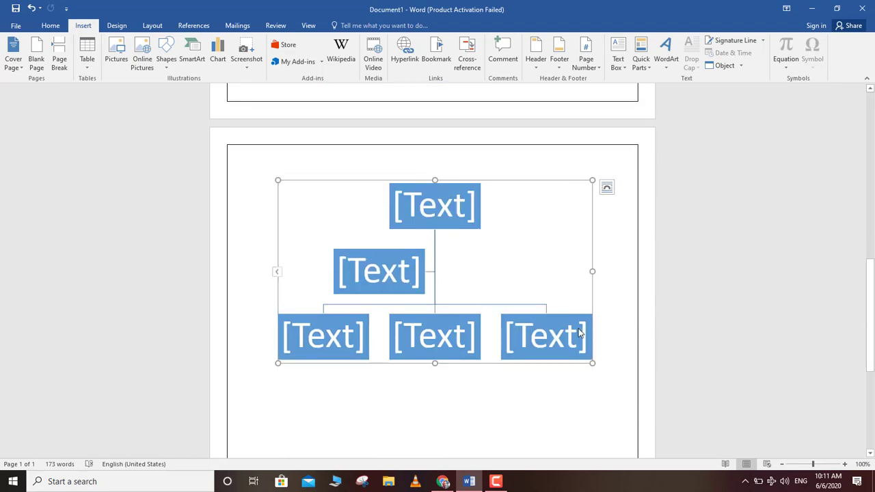
Remove the assistant box from the organization chart
click(403, 260)
click(416, 258)
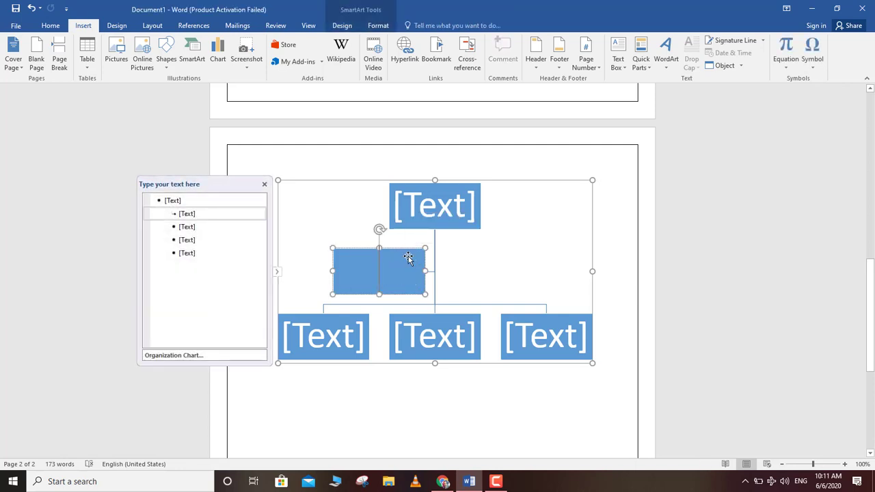
key(ctrl+v)
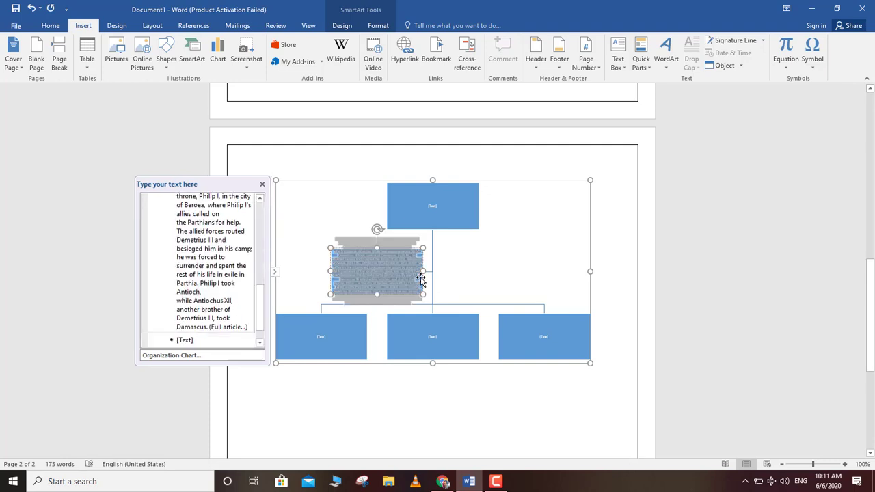
key(ctrl+z)
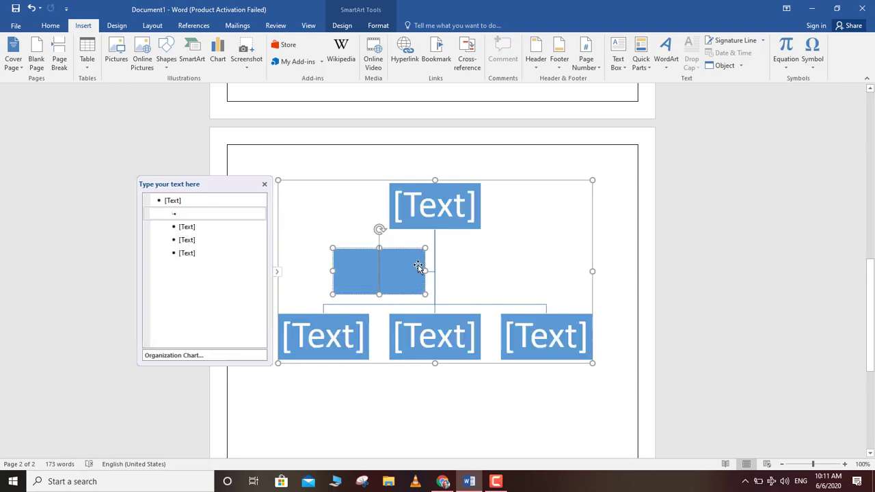
click(418, 261)
right_click(416, 254)
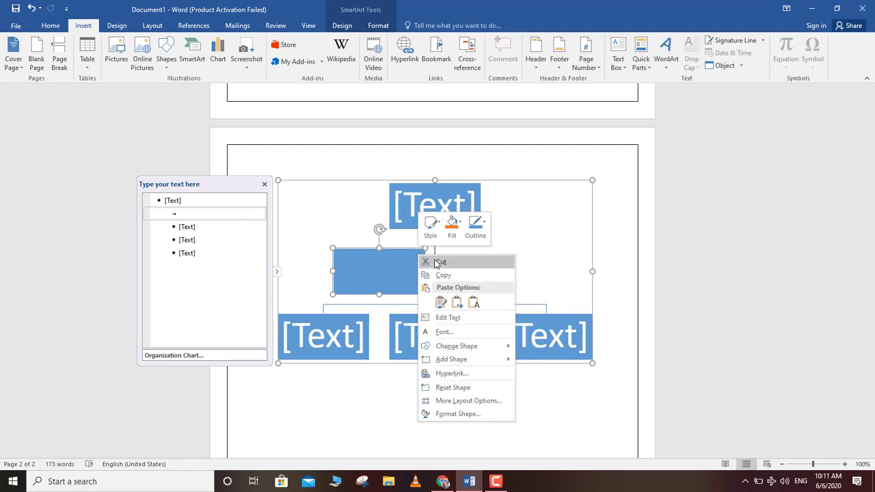
click(431, 260)
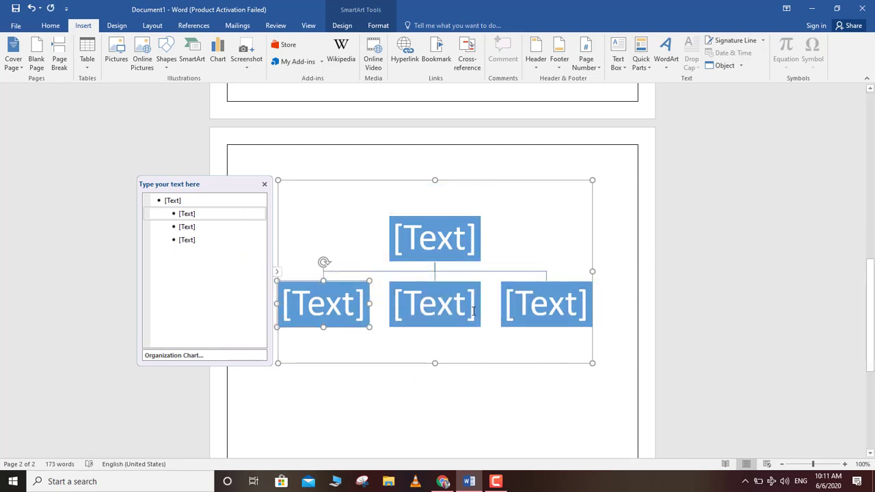
Label the top box Machine and the lower boxes generator and motor
click(446, 236)
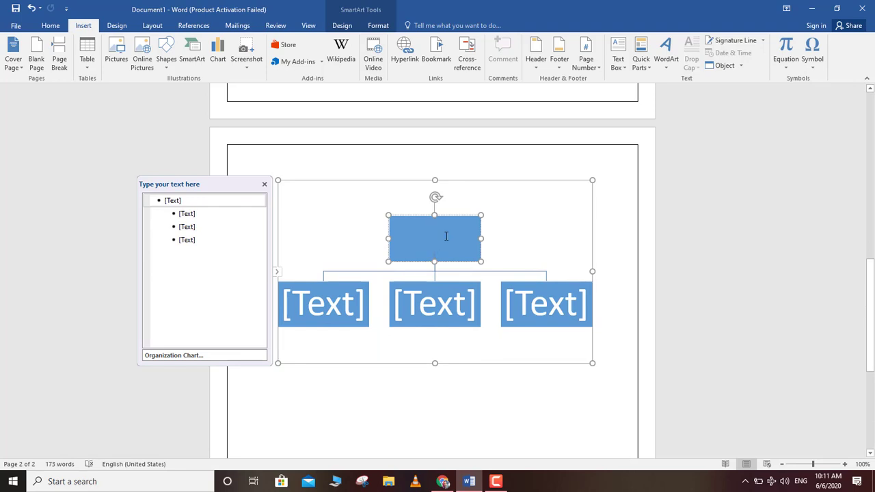
text(A)
key(BackSpace)
text(M)
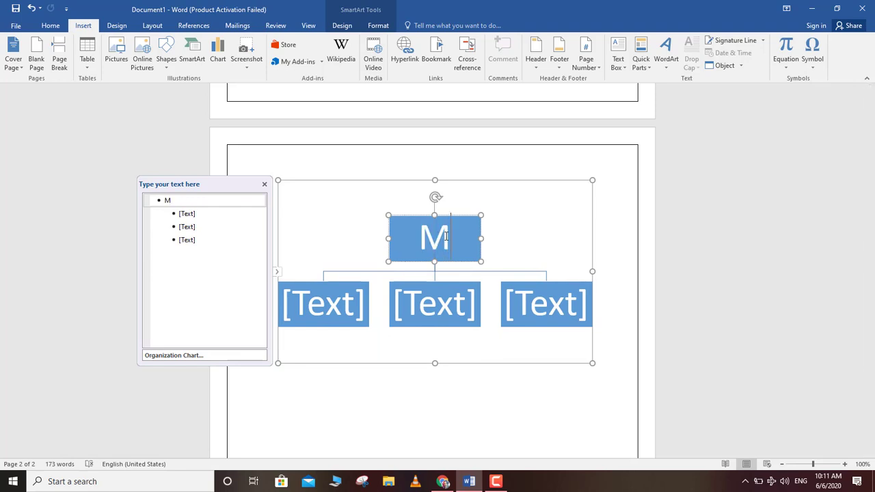
text(achine)
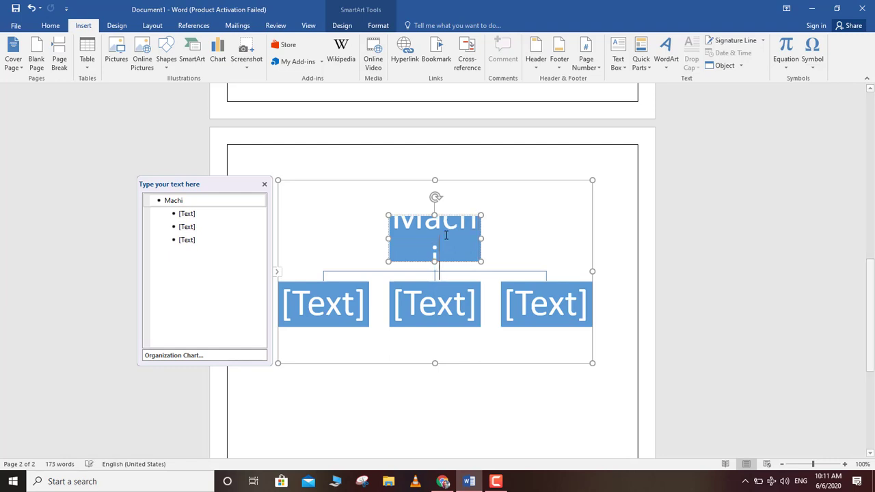
click(345, 294)
text(gener)
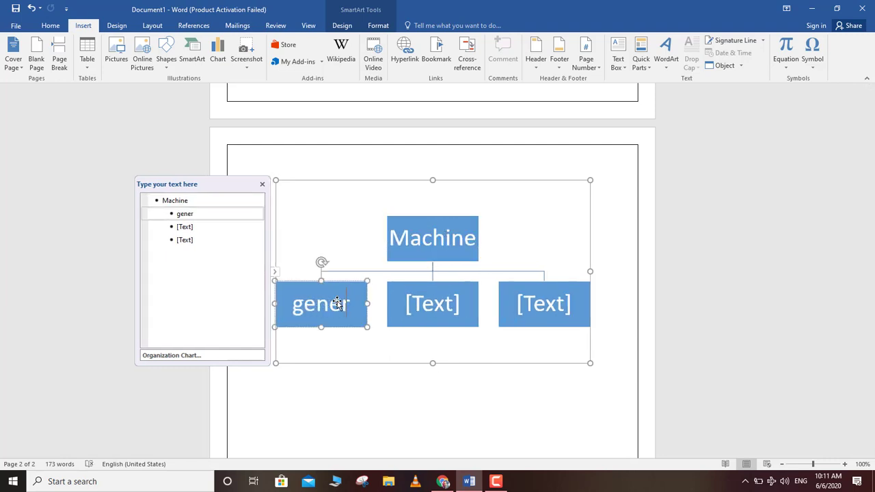
text(ator)
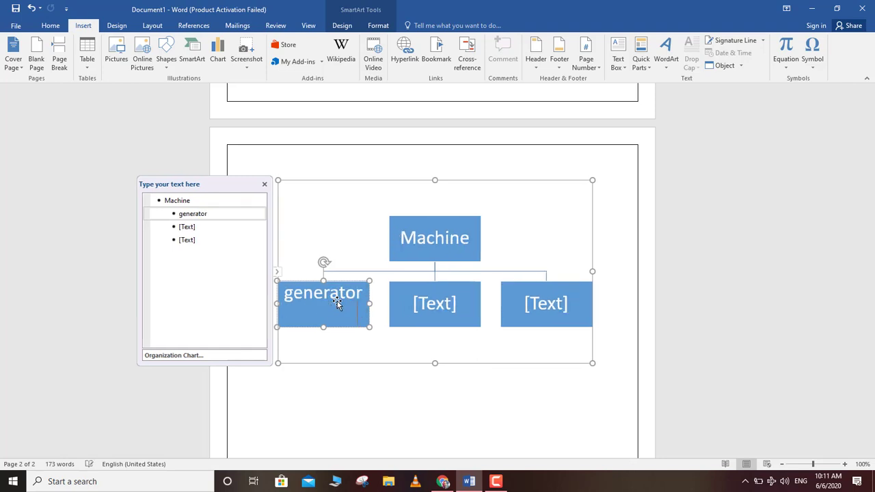
click(432, 303)
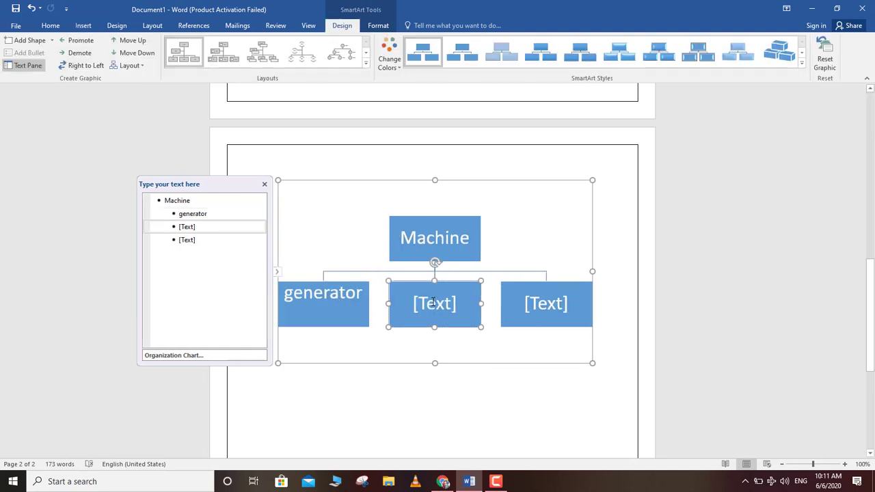
click(433, 301)
text(mot)
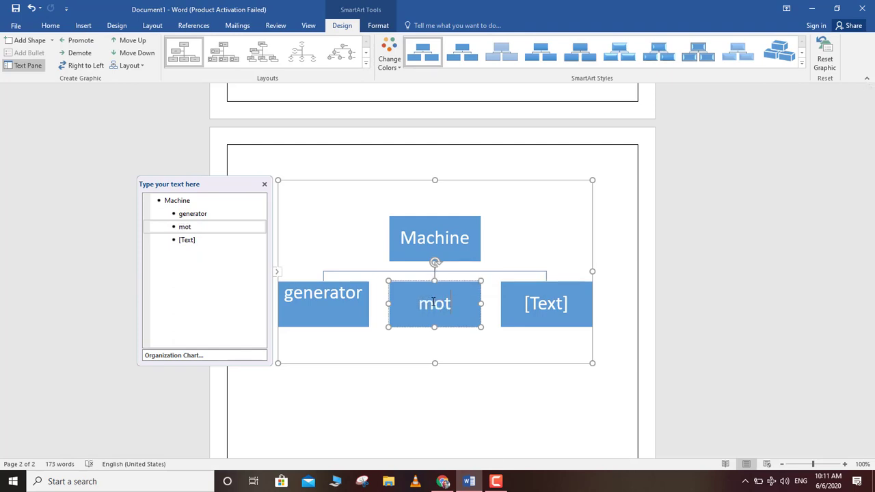
text(or)
Cut the unused third lower box from the chart
click(519, 304)
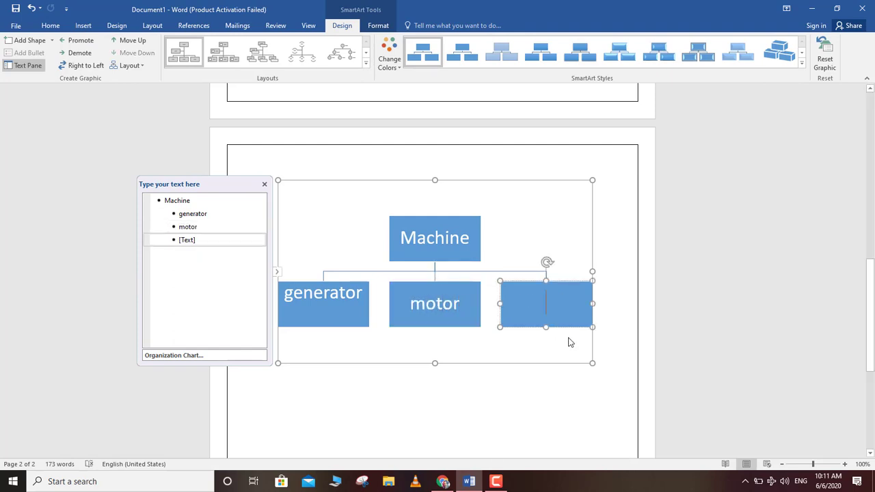
right_click(550, 304)
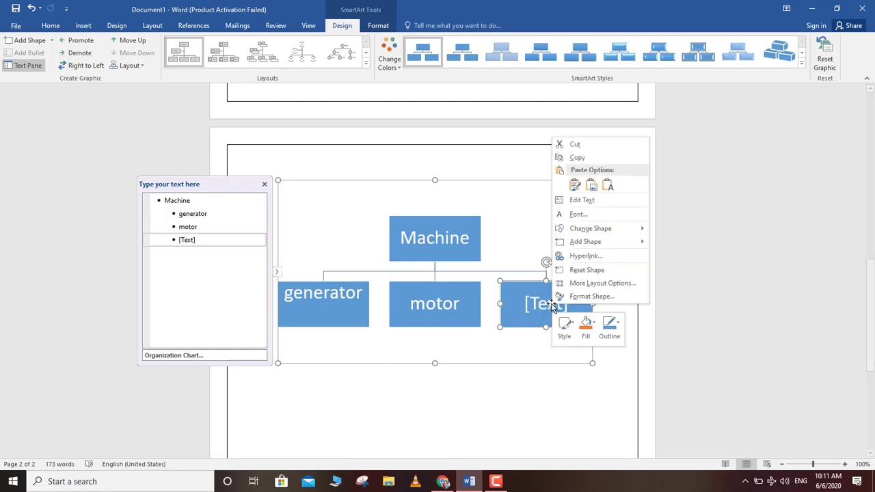
click(576, 145)
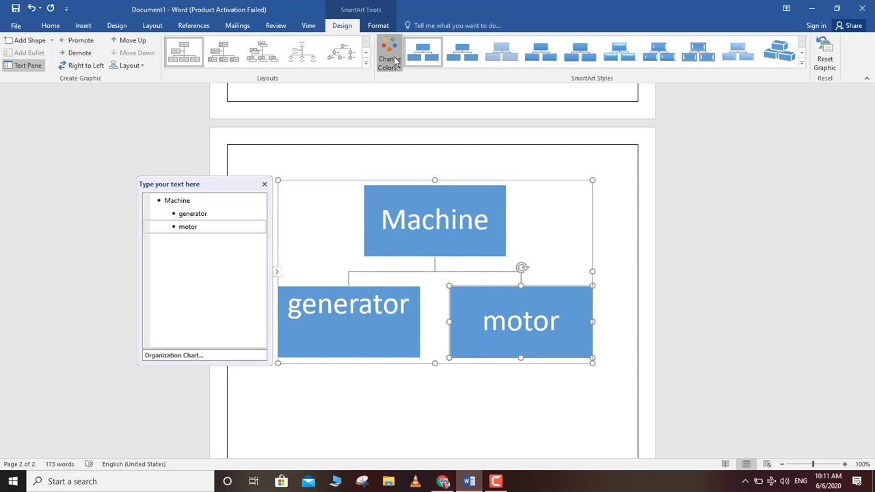
Apply the Colorful orange colour scheme and a lighter gradient SmartArt style to the chart
click(391, 58)
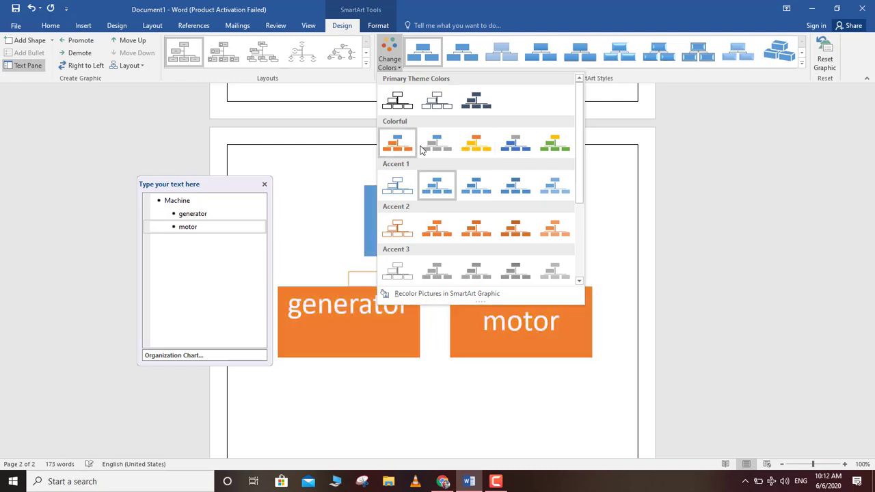
click(398, 144)
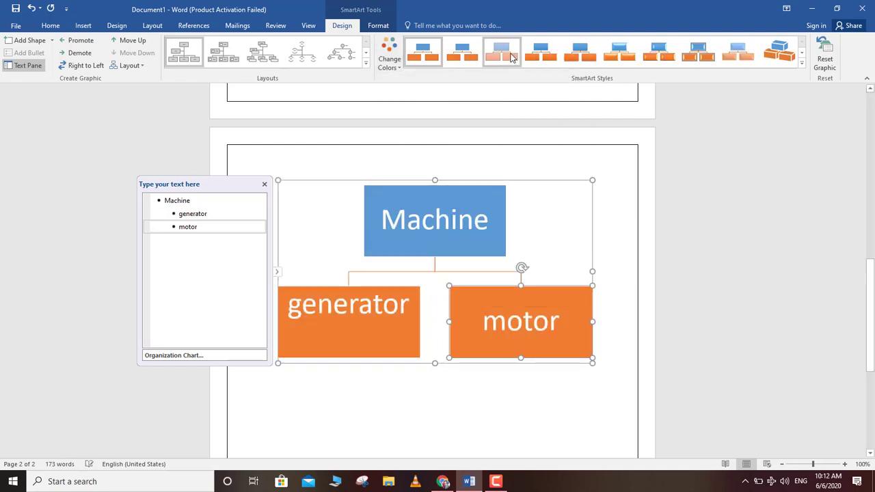
click(498, 58)
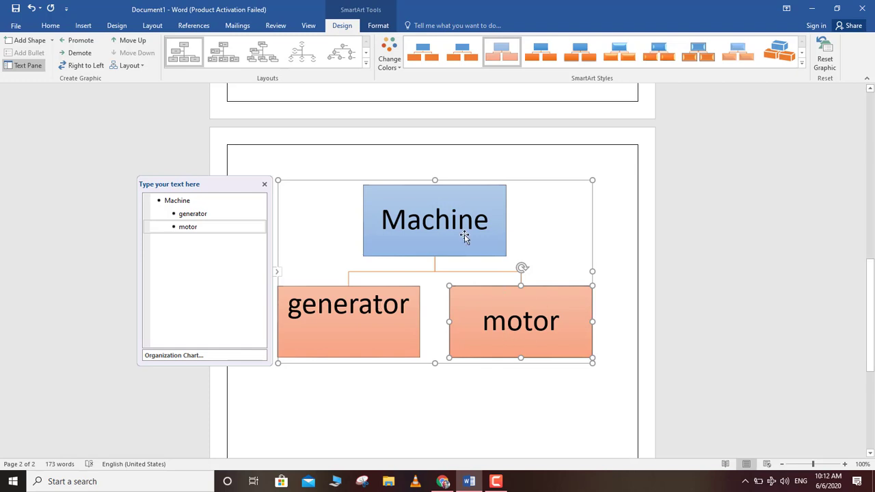
Close the chart's 'Type your text here' pane
click(82, 26)
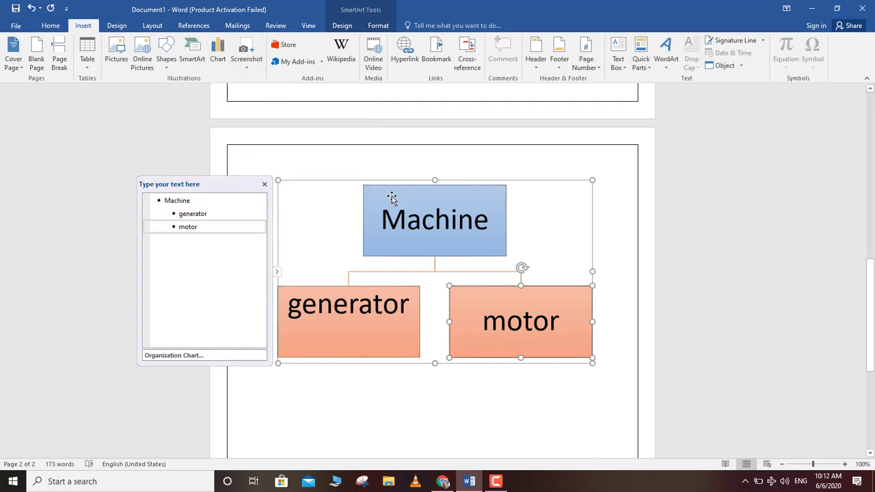
click(457, 382)
click(541, 249)
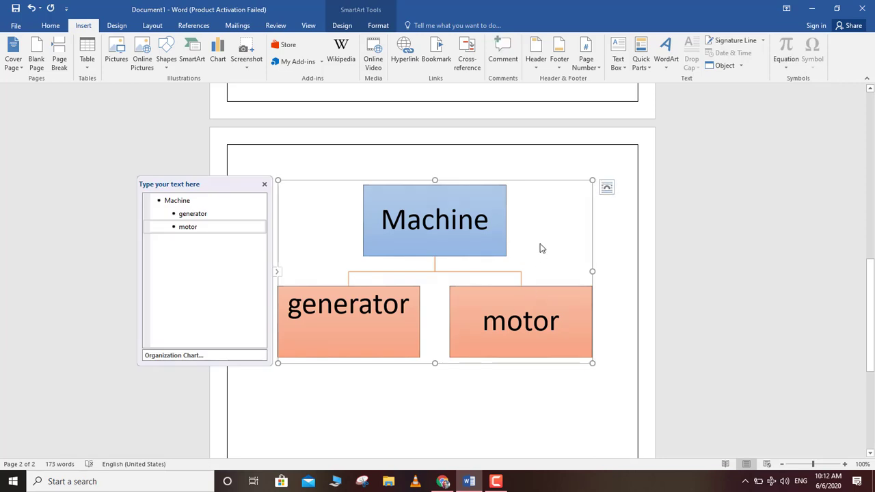
click(264, 183)
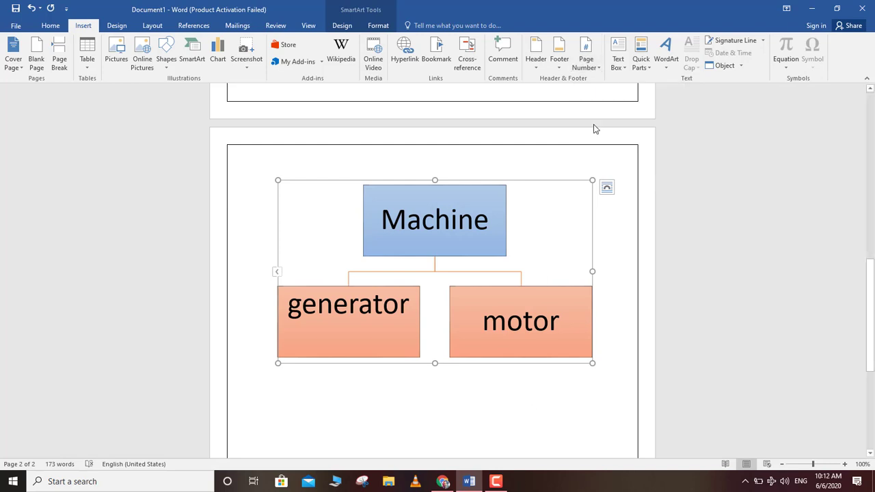
click(496, 481)
Add a centred Plain Number 2 page number at the bottom of the page
click(848, 434)
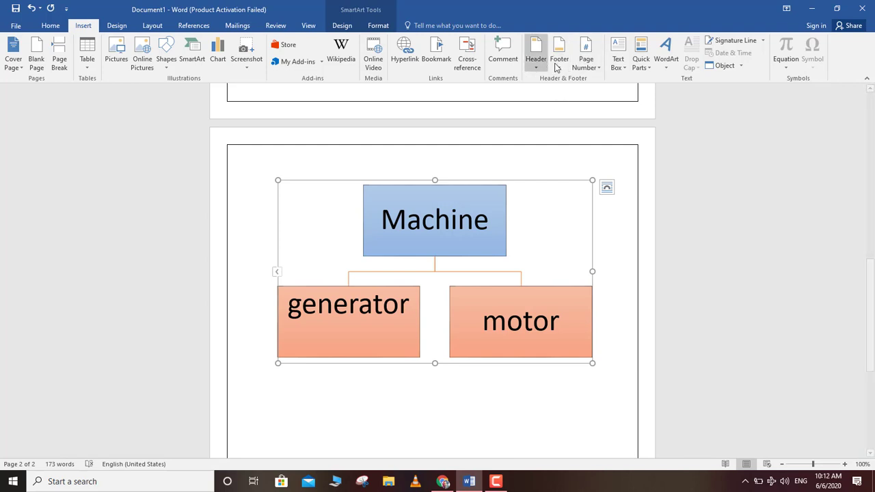
click(592, 61)
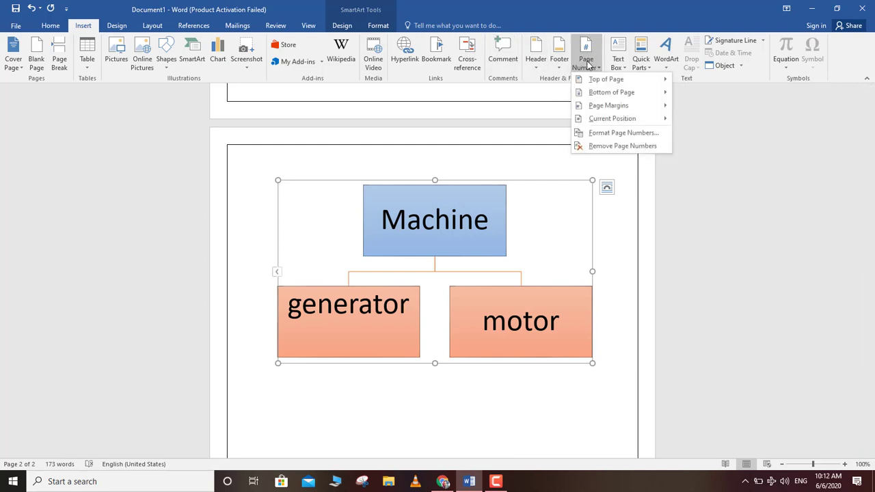
click(621, 93)
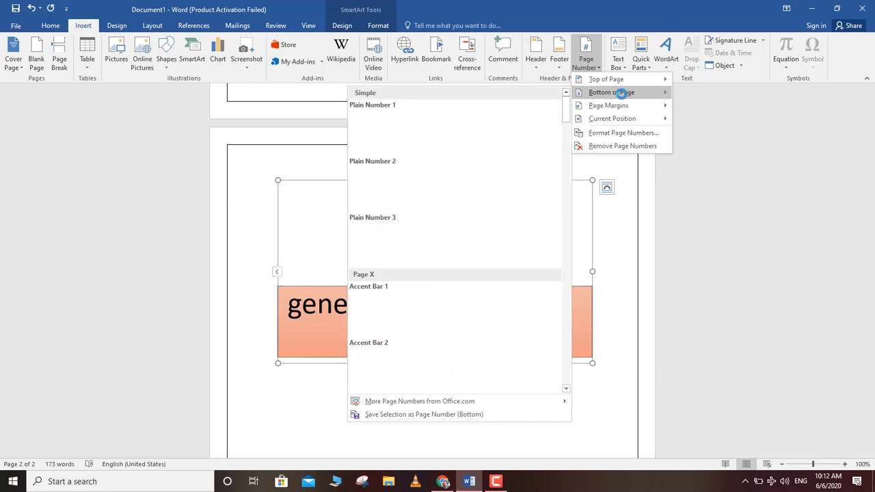
click(472, 188)
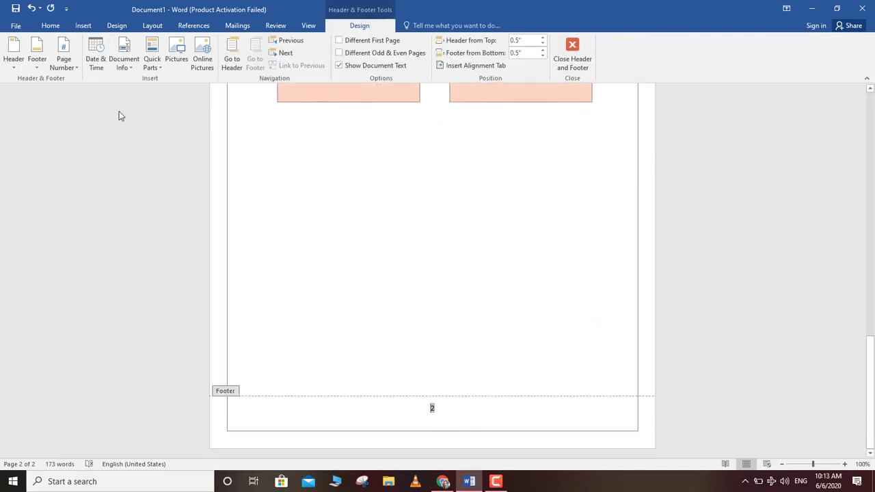
Replace it with the Large 1 page number at the footer's bottom-left
click(66, 71)
mouse_move(85, 93)
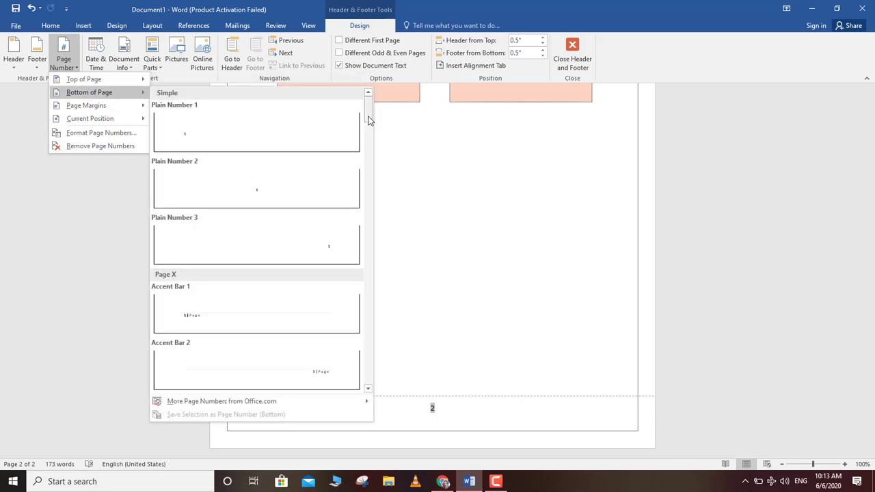
drag(367, 116, 367, 191)
click(305, 196)
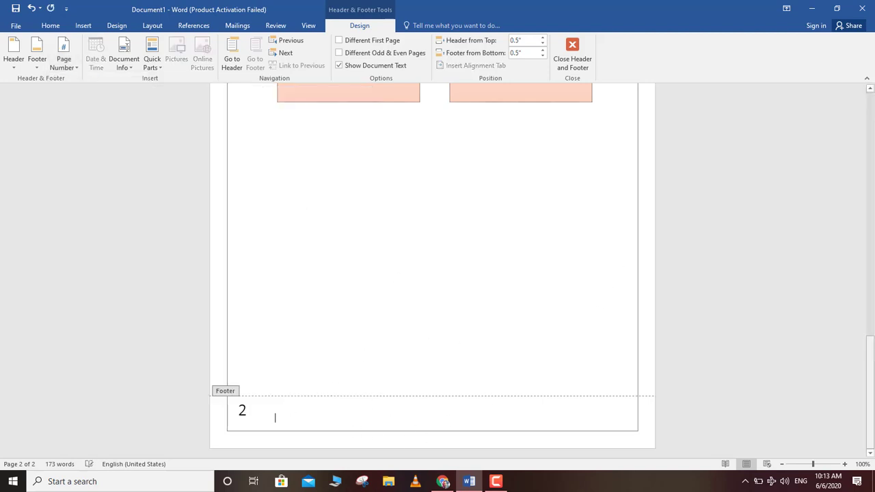
mouse_move(870, 390)
mouse_down()
mouse_move(857, 270)
mouse_move(832, 184)
mouse_move(844, 140)
mouse_move(872, 140)
mouse_up()
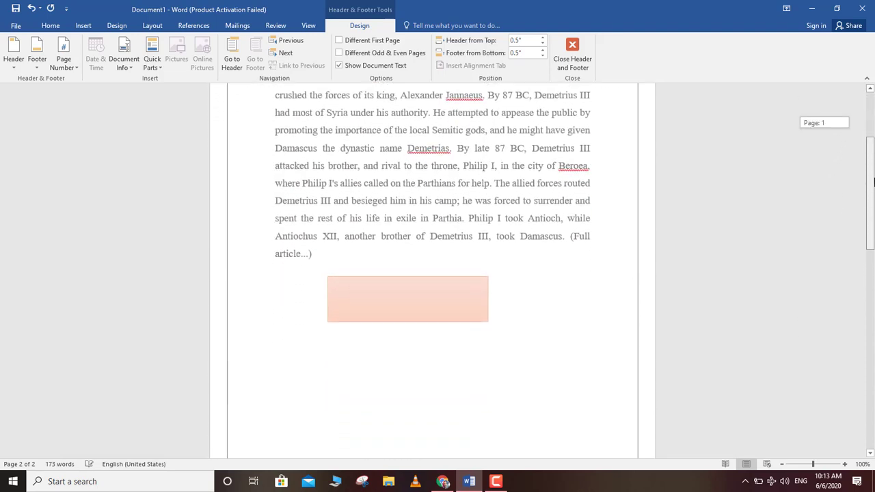
drag(873, 139, 872, 187)
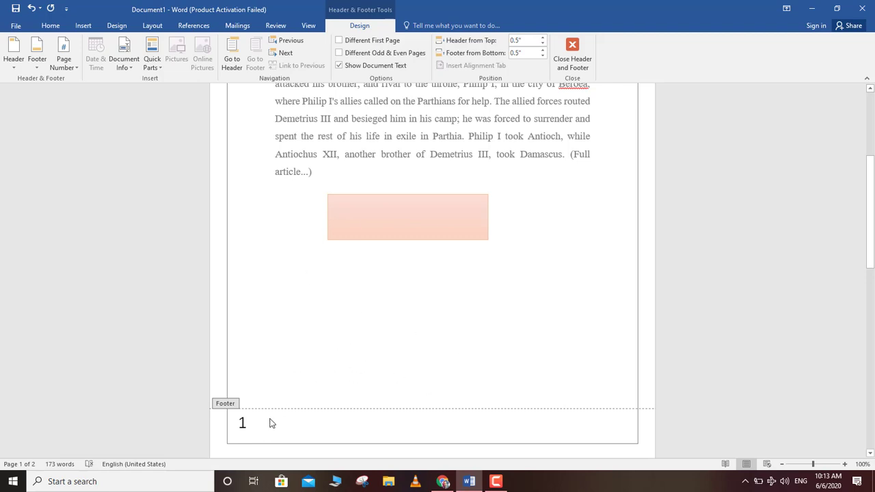
Give the first page a different footer and start page numbering at 0
click(363, 41)
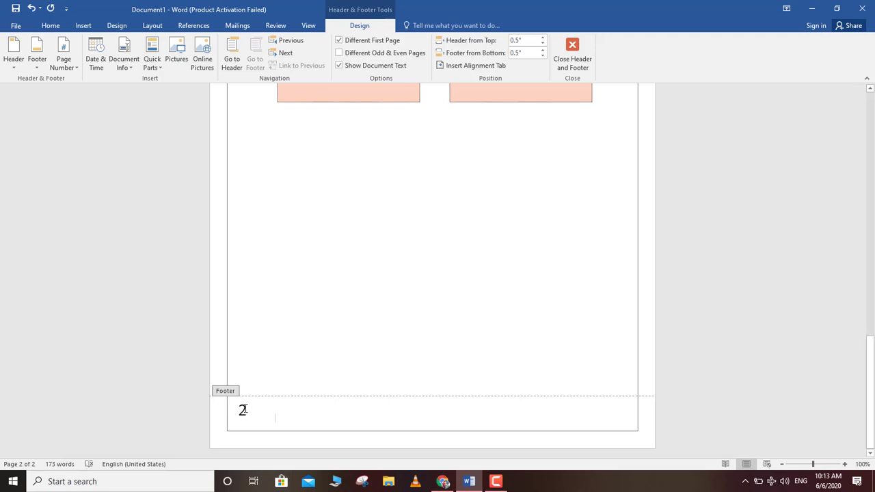
click(71, 67)
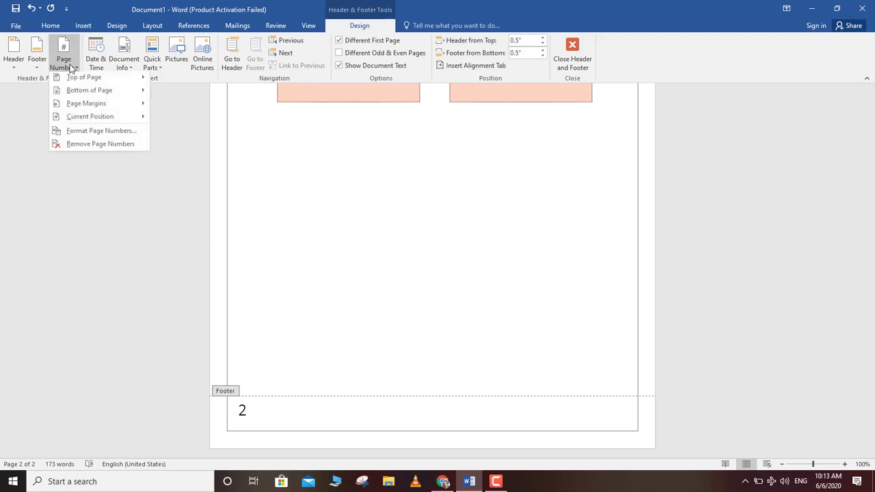
click(101, 134)
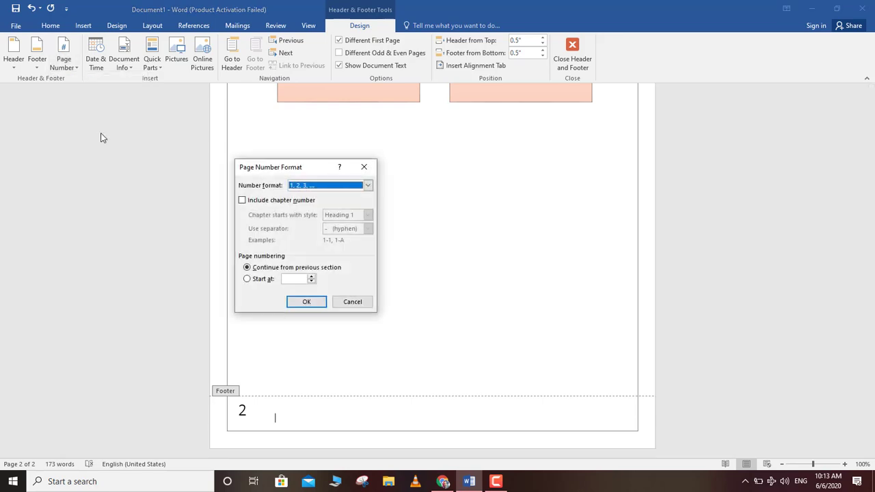
click(259, 282)
text(0)
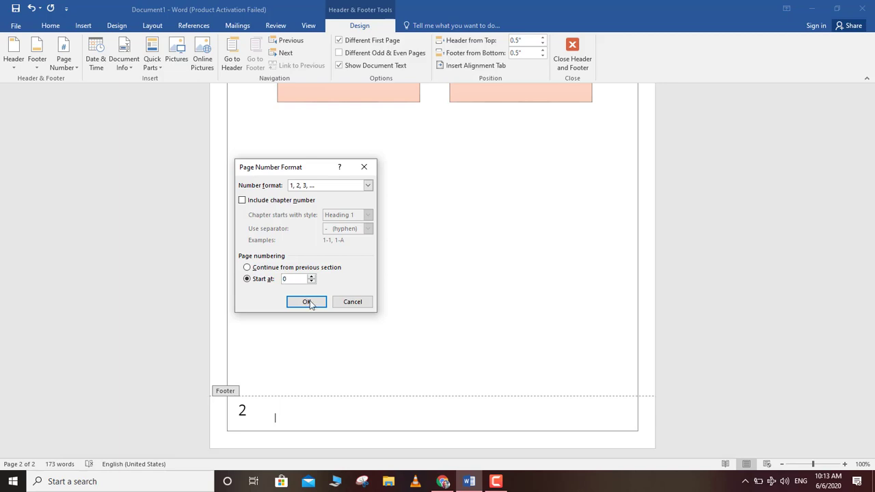
click(308, 303)
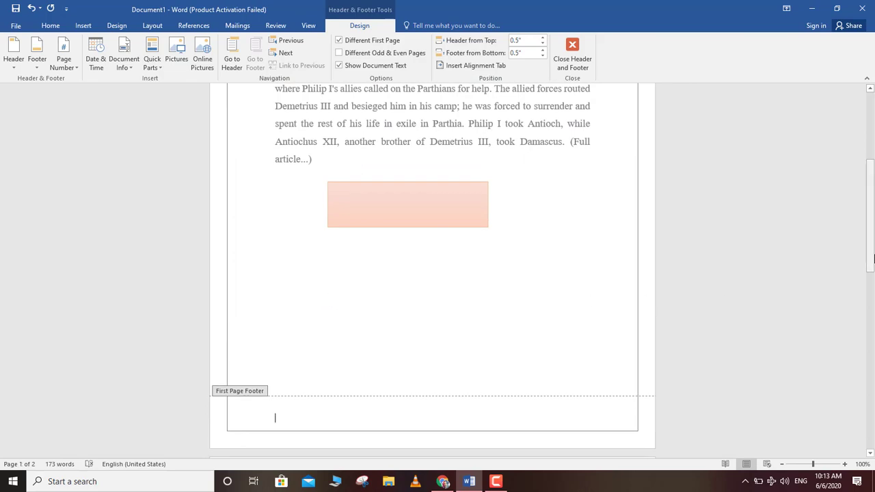
Check the footers across pages, then close the footer and place the cursor below the chart
drag(870, 203, 857, 139)
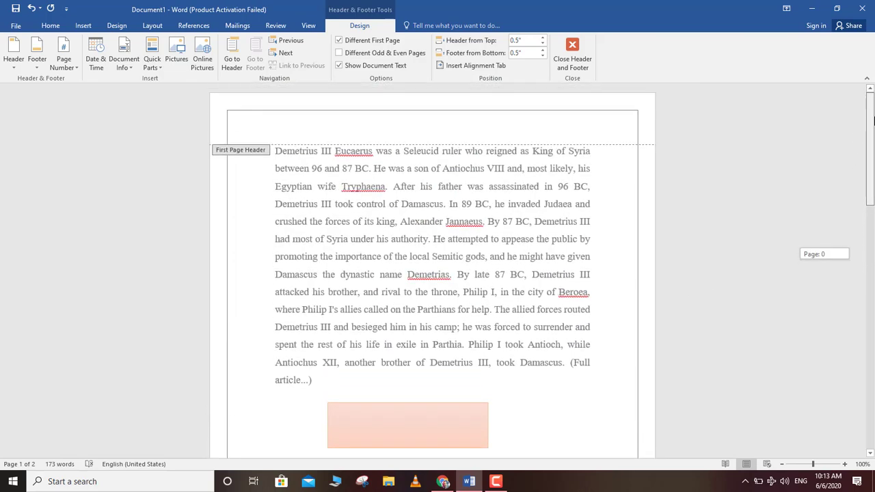
scroll(274, 312, down, 8)
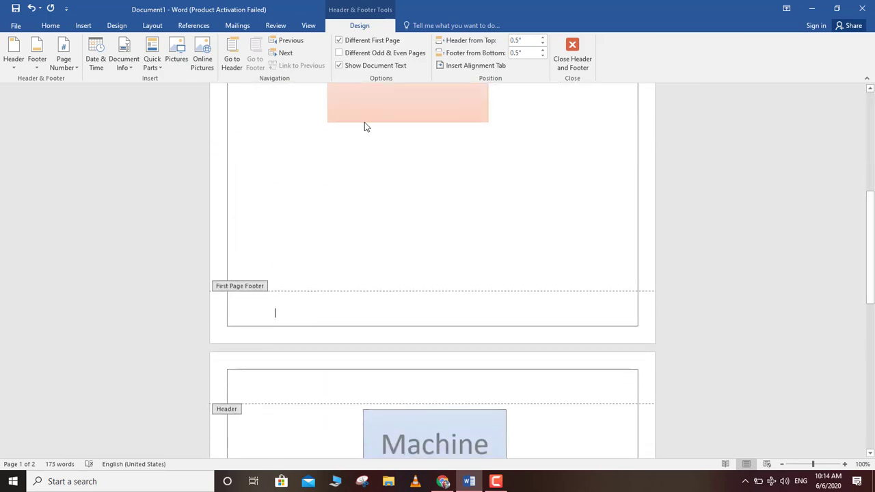
click(346, 41)
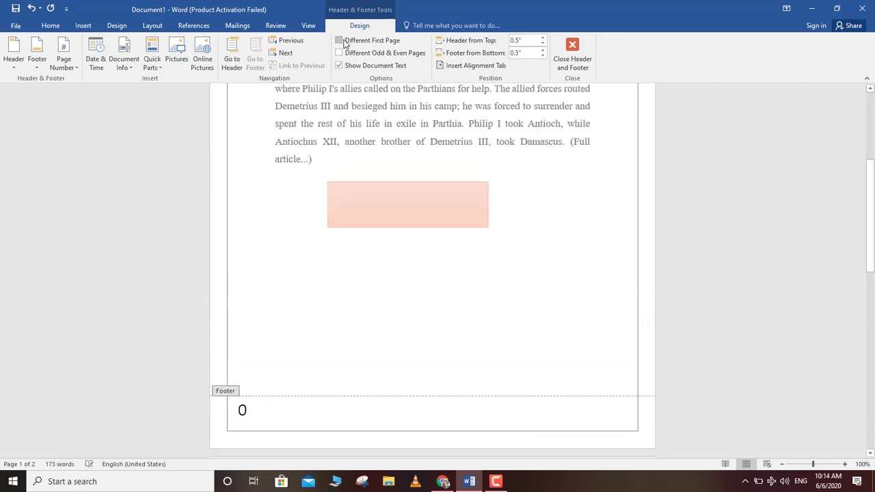
click(346, 41)
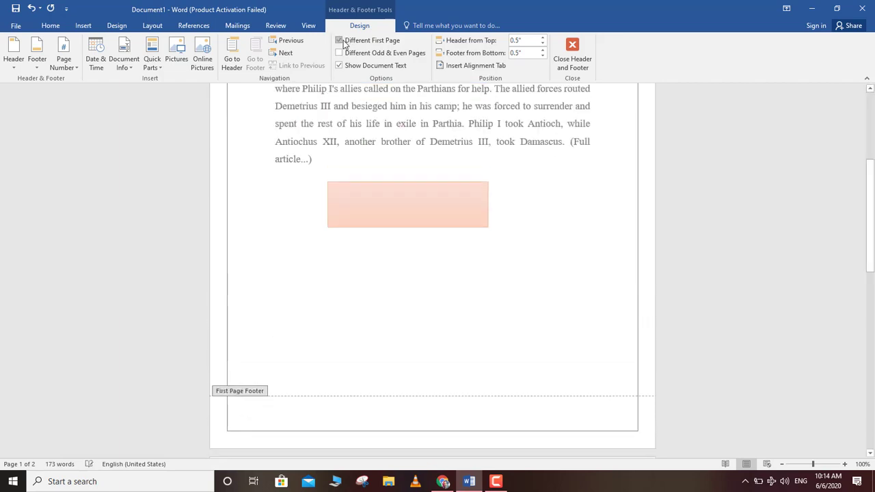
drag(869, 178, 869, 352)
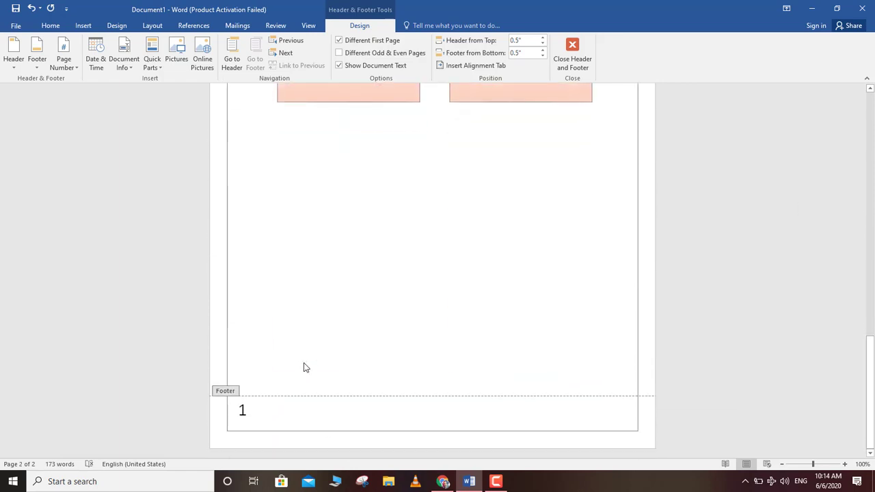
double_click(366, 230)
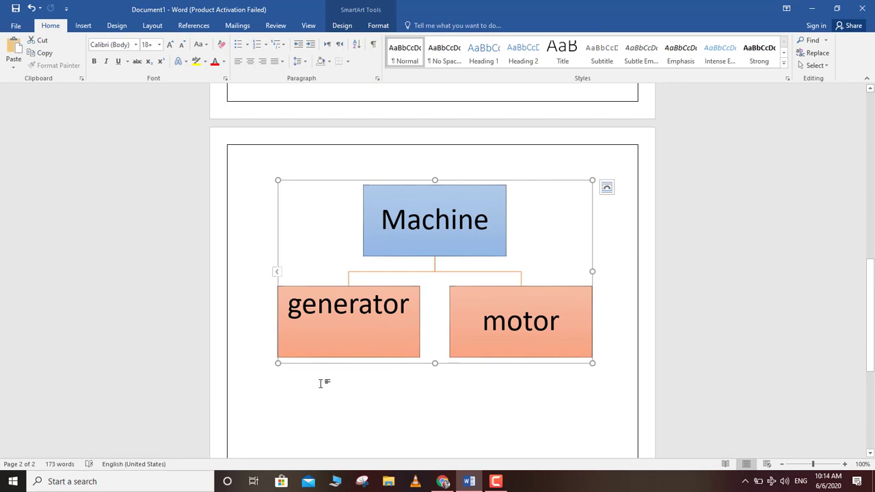
click(623, 371)
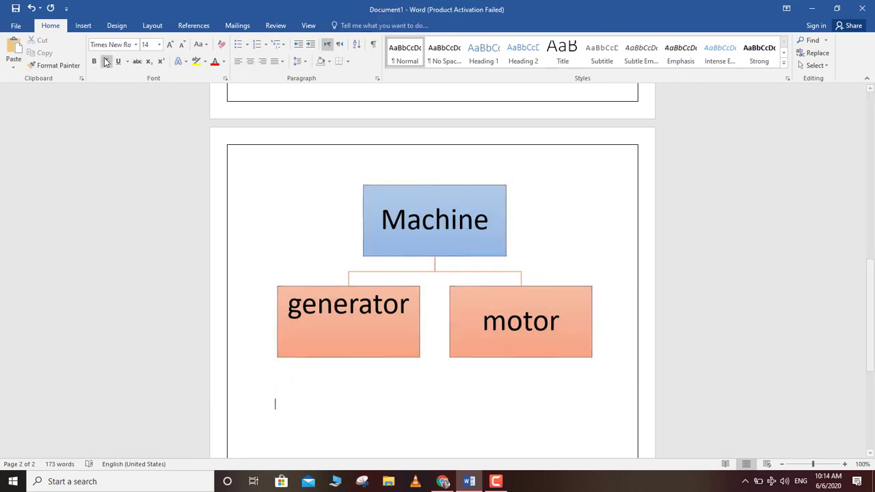
click(86, 28)
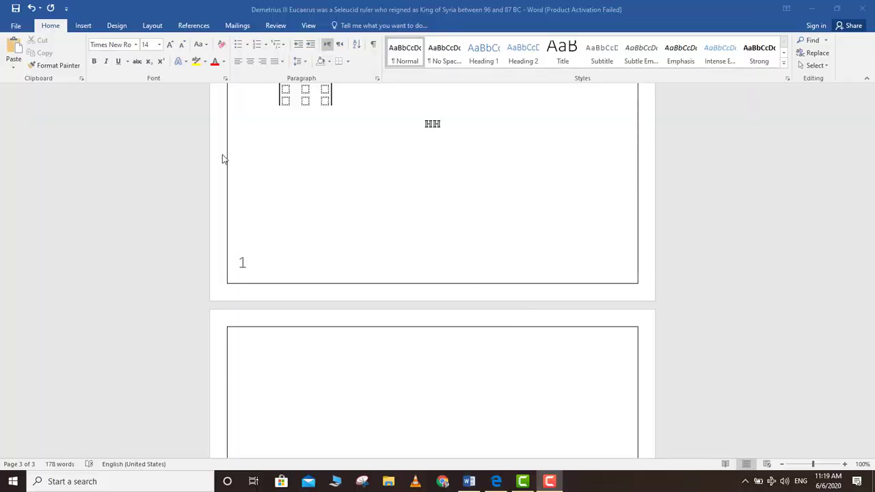
Insert a 5-column, 6-row table on page 3 and scroll it into view
click(85, 28)
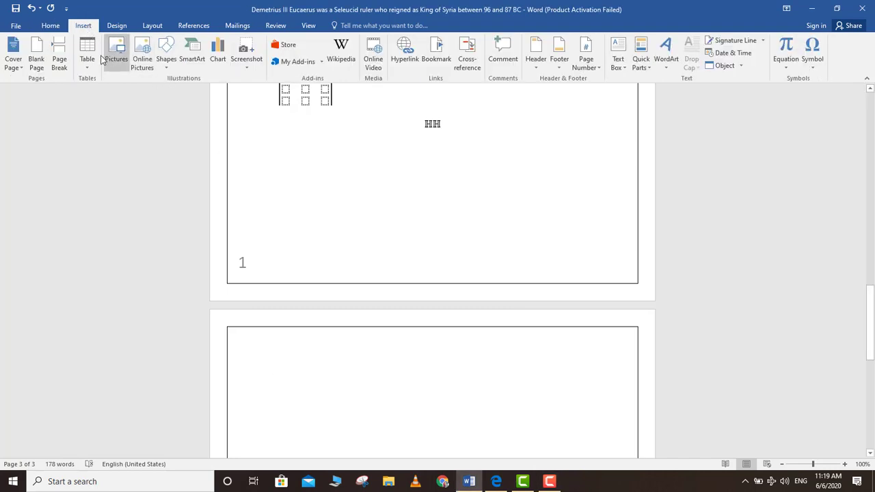
click(86, 61)
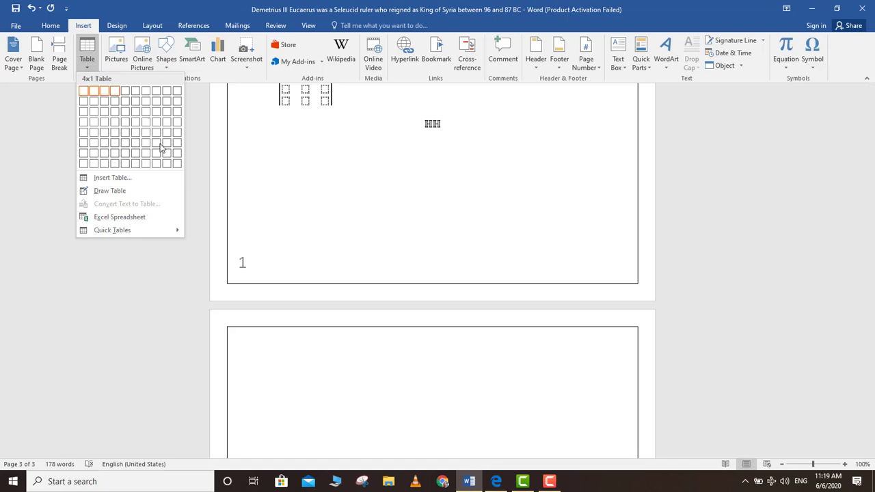
click(128, 178)
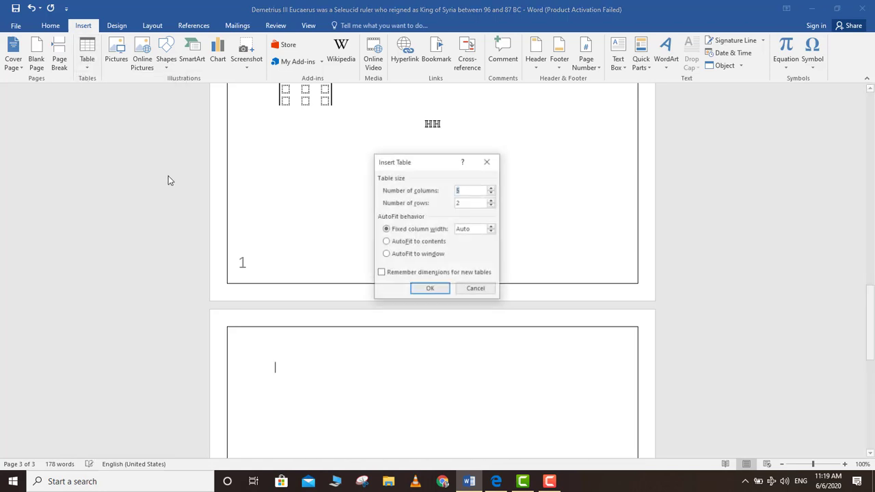
click(462, 202)
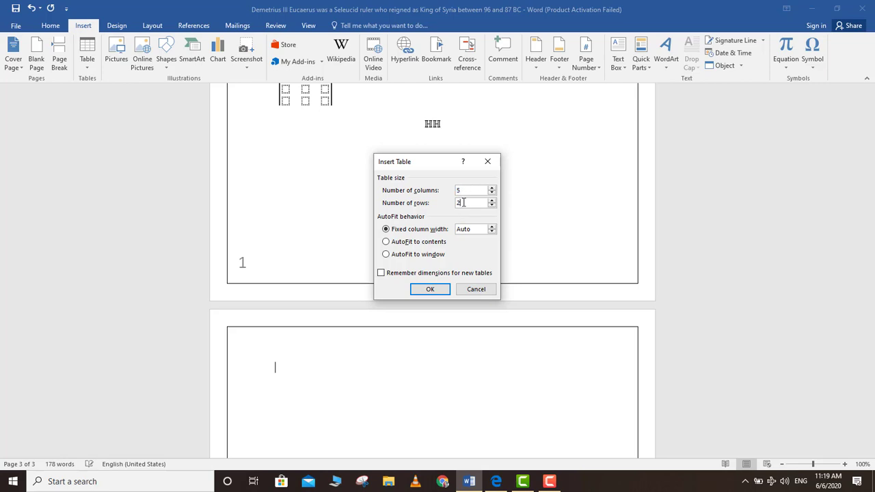
key(BackSpace)
text(6)
click(432, 289)
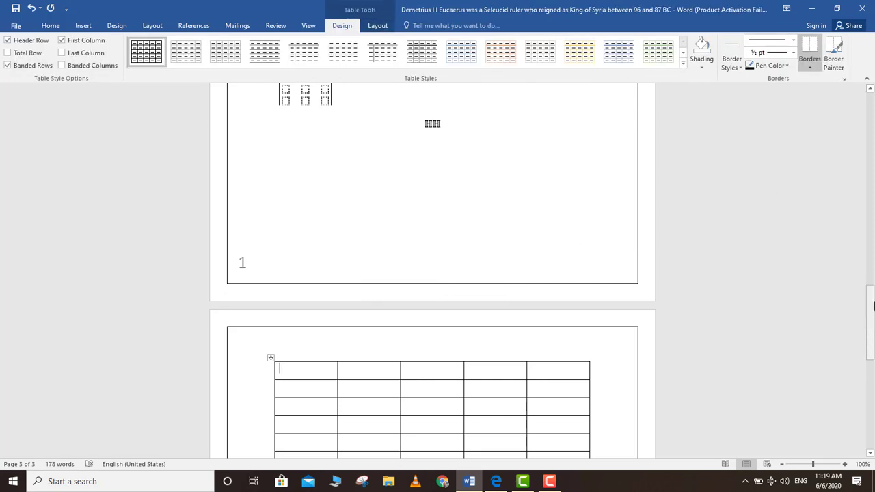
drag(871, 287, 872, 311)
click(457, 401)
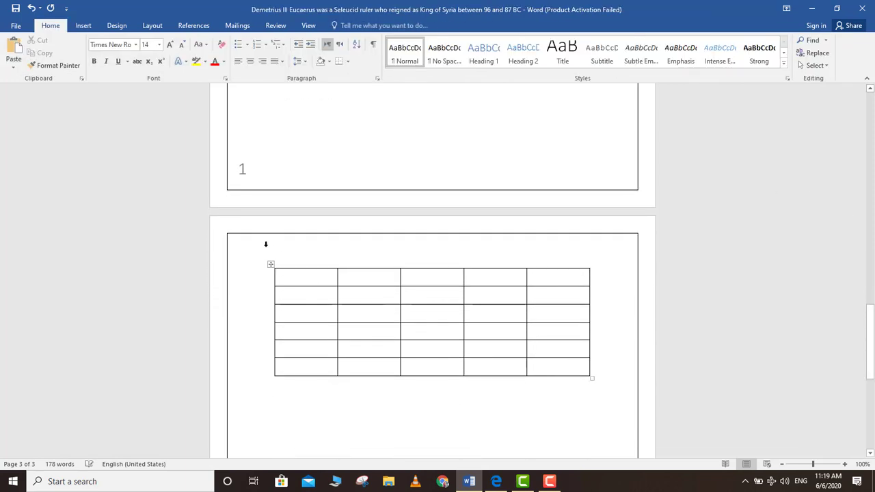
drag(261, 278, 267, 267)
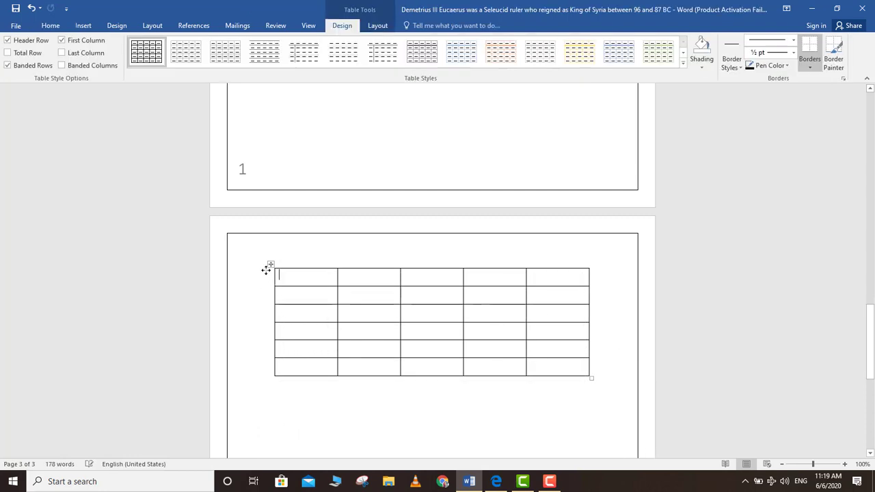
click(271, 264)
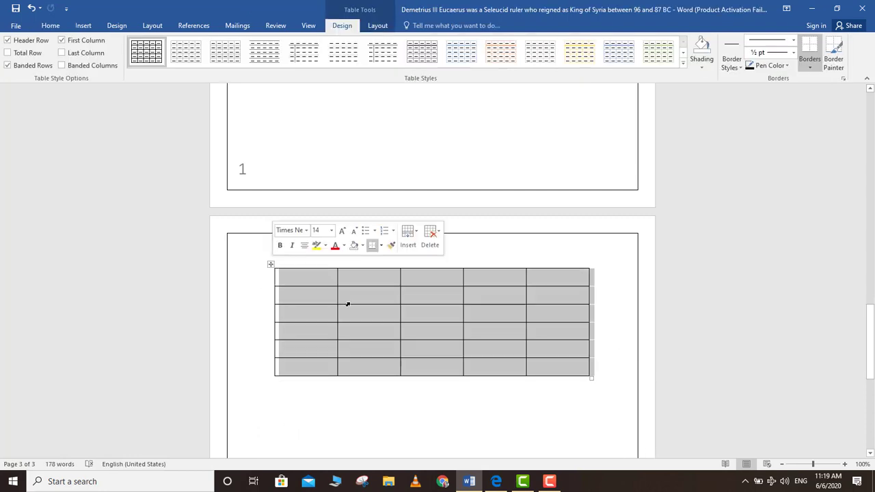
click(406, 410)
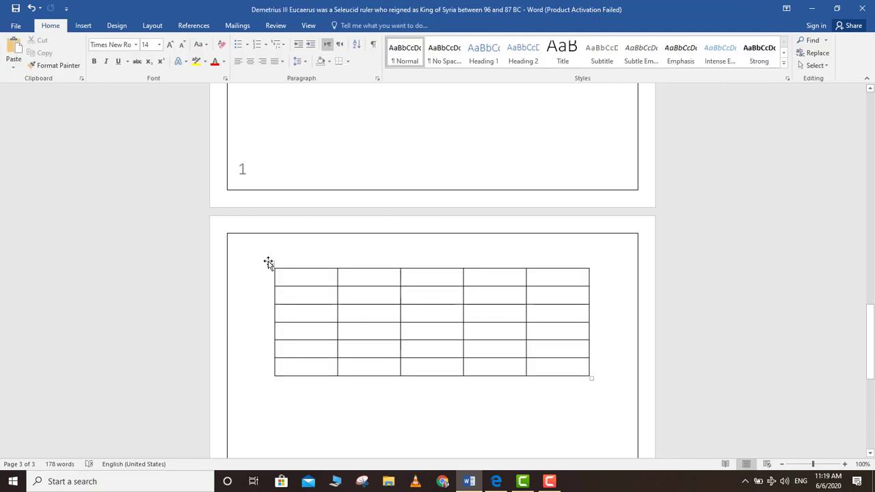
click(270, 264)
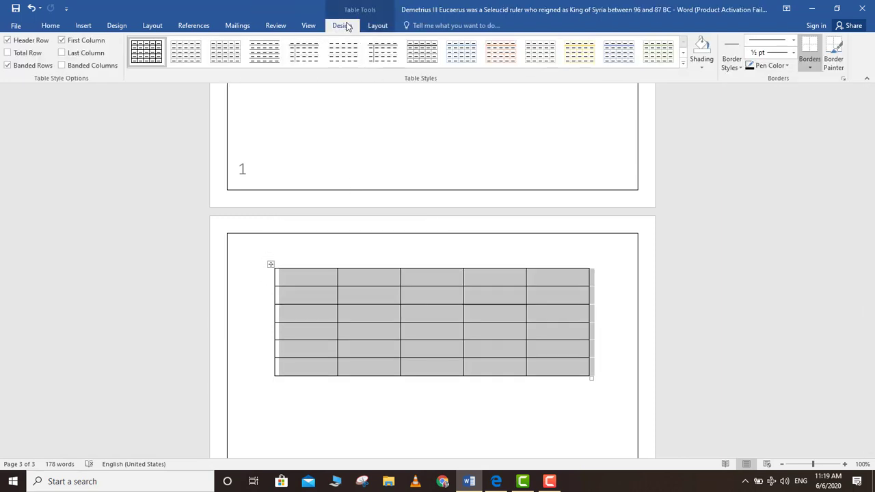
click(683, 63)
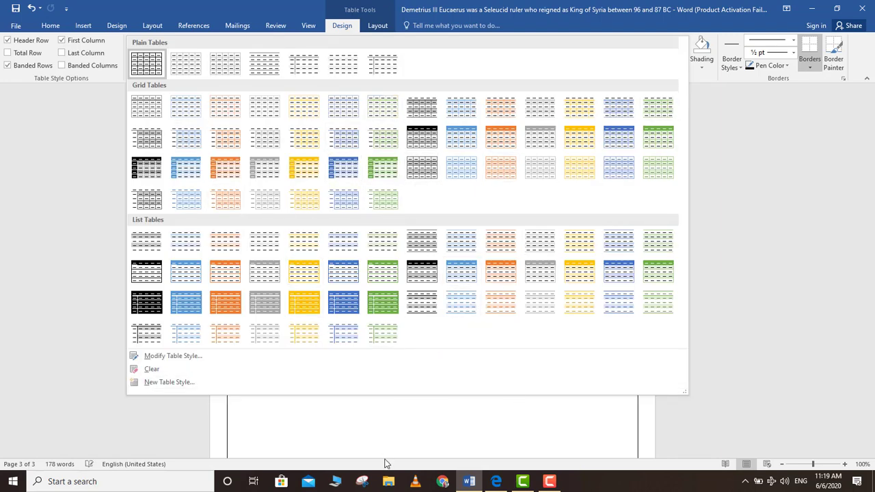
key(Escape)
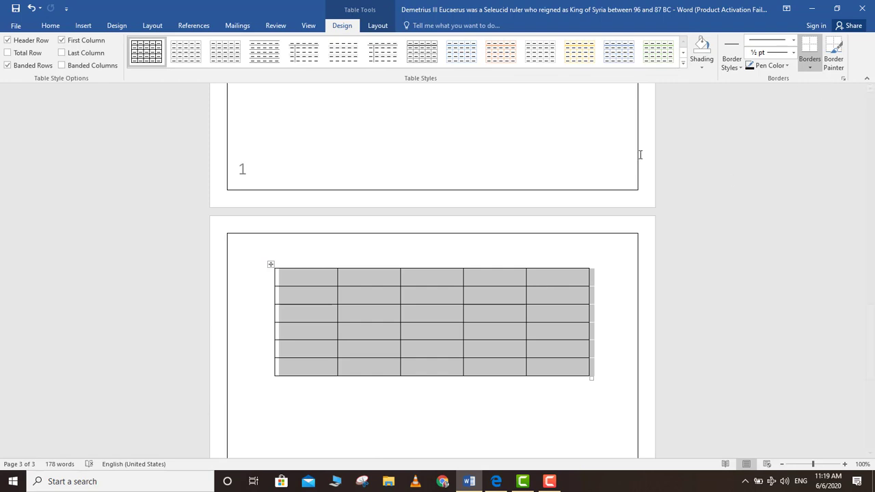
click(308, 295)
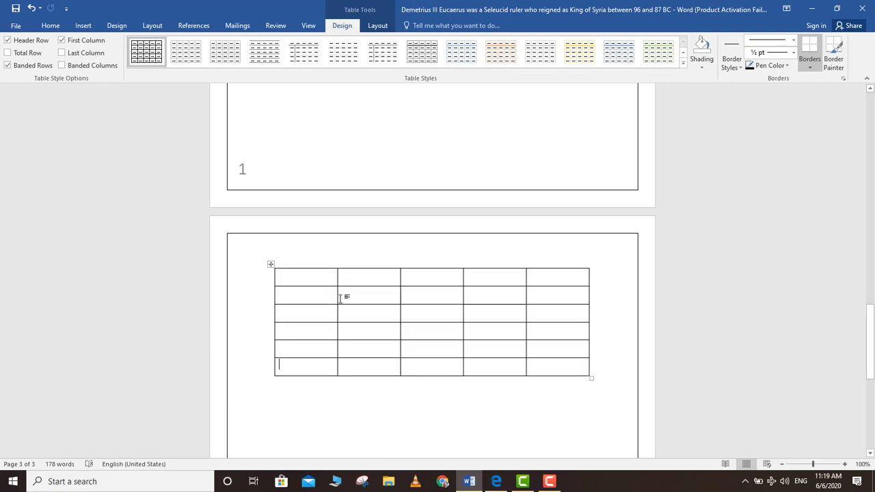
drag(332, 365, 432, 365)
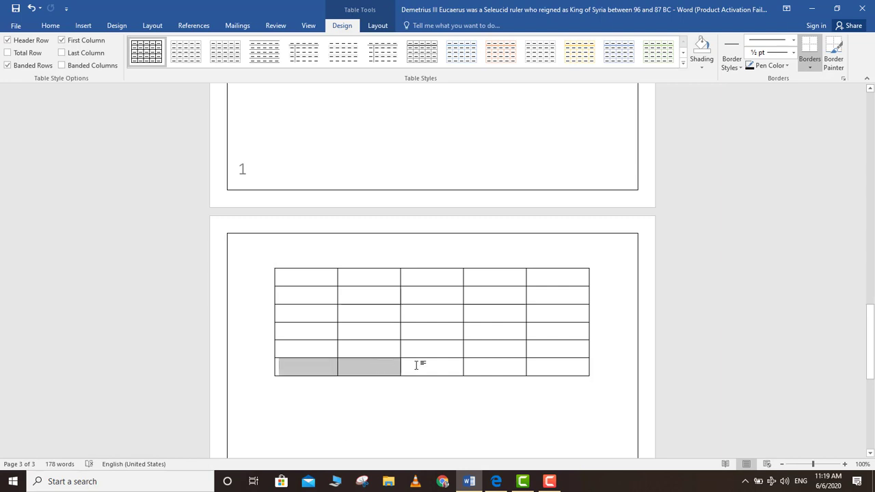
drag(432, 365, 531, 362)
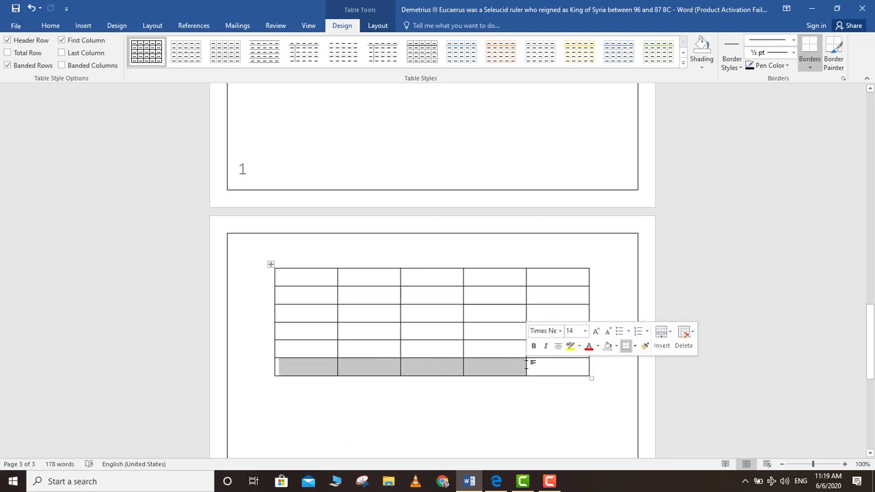
click(542, 368)
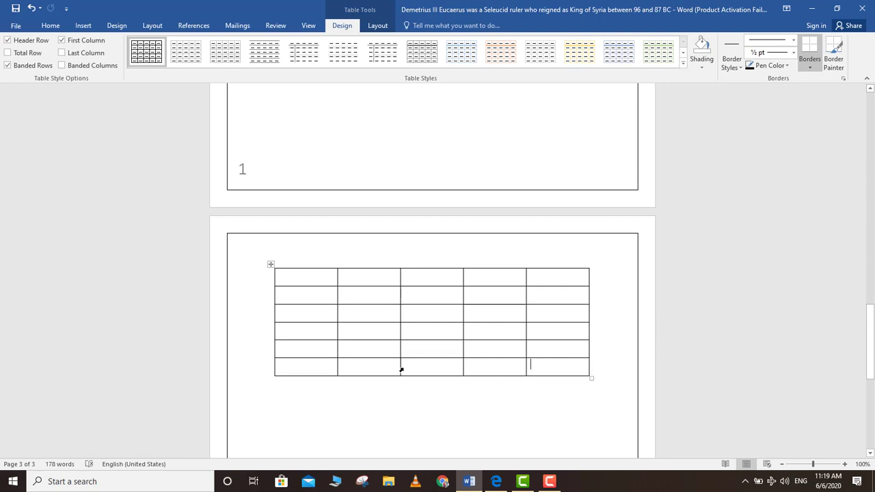
click(325, 366)
click(371, 366)
Add a new row below the table's bottom row
right_click(381, 372)
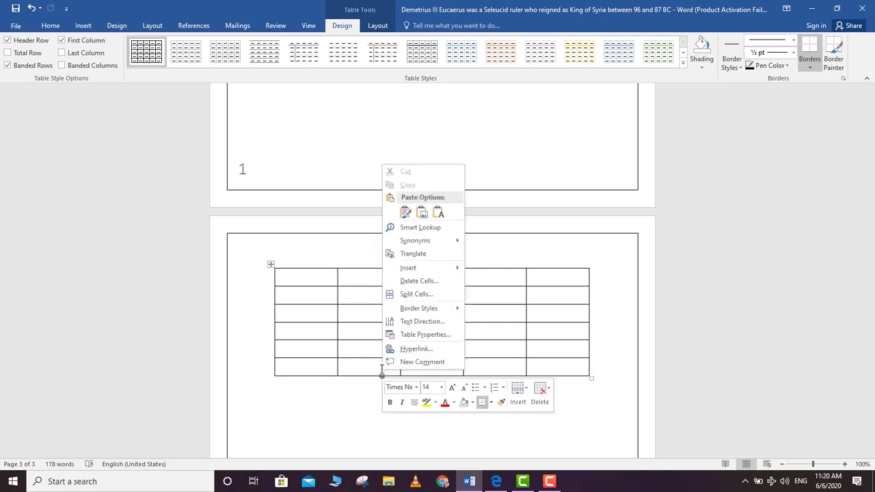
click(367, 371)
right_click(368, 372)
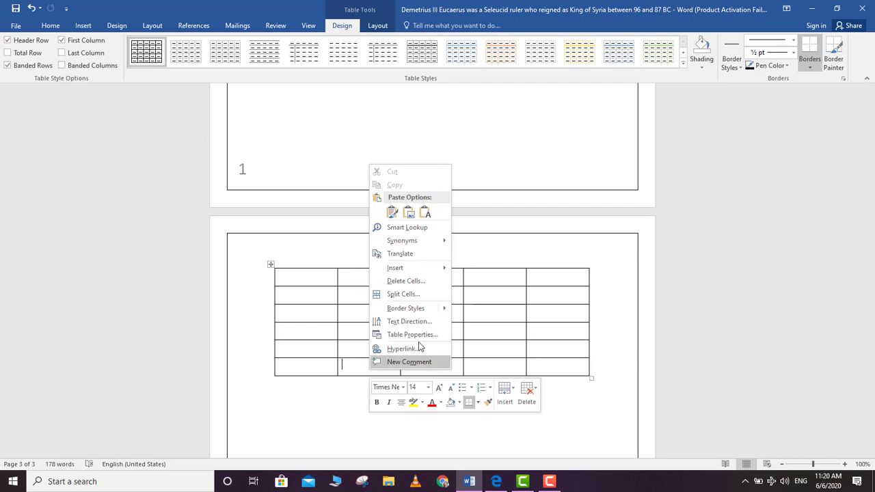
mouse_move(431, 270)
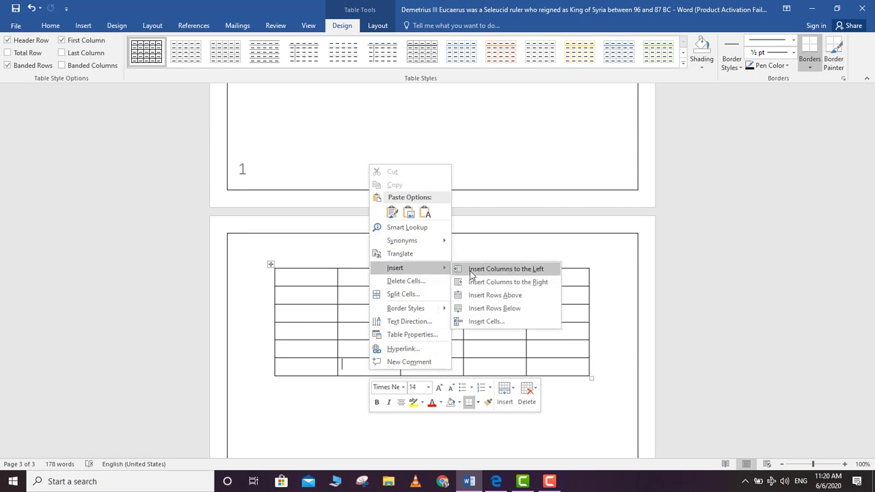
click(496, 311)
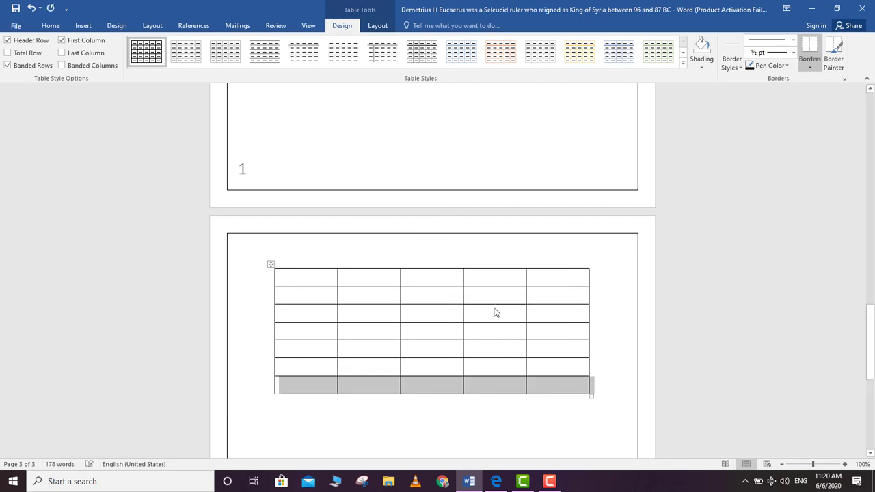
click(432, 387)
Insert one column to the left and one to the right of a middle cell
right_click(432, 387)
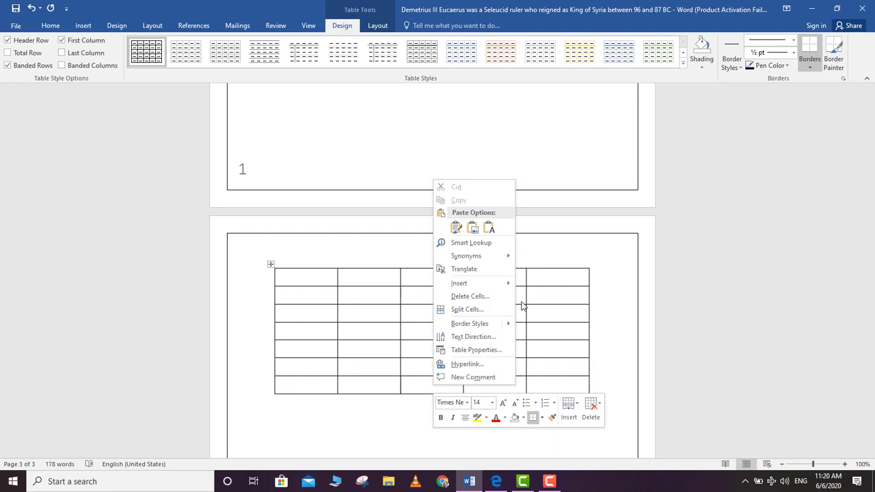
mouse_move(499, 283)
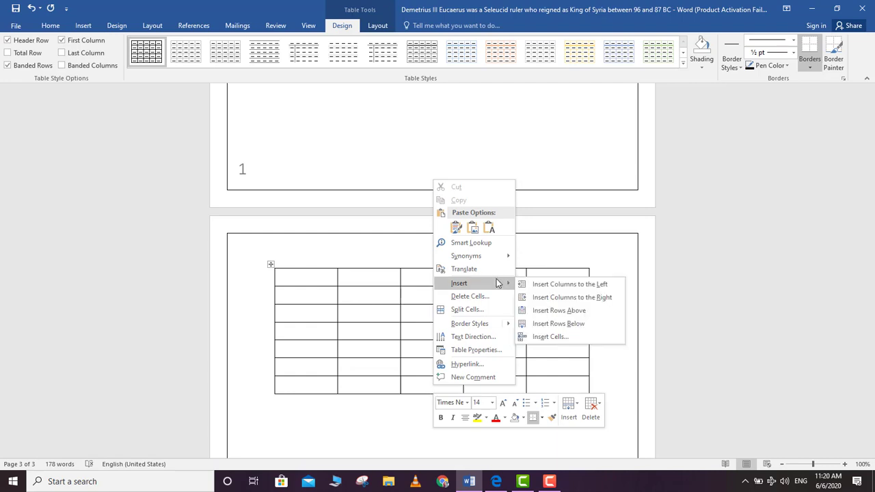
click(534, 285)
click(451, 384)
right_click(451, 384)
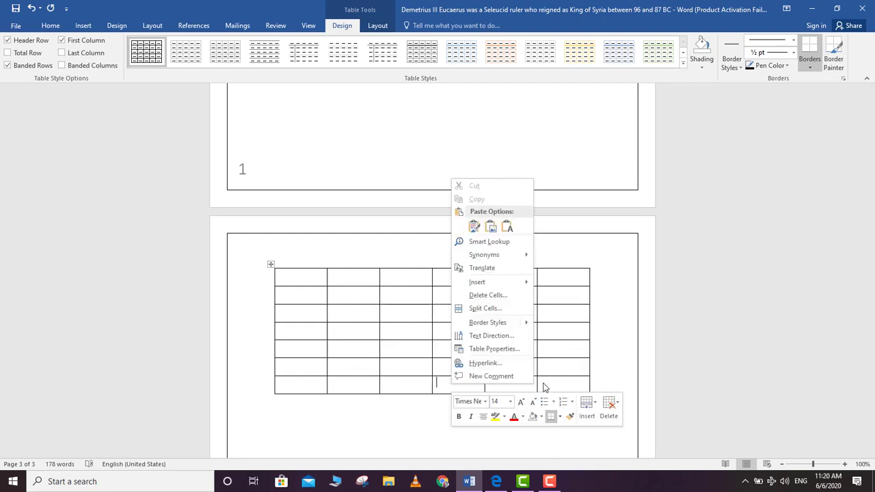
mouse_move(507, 287)
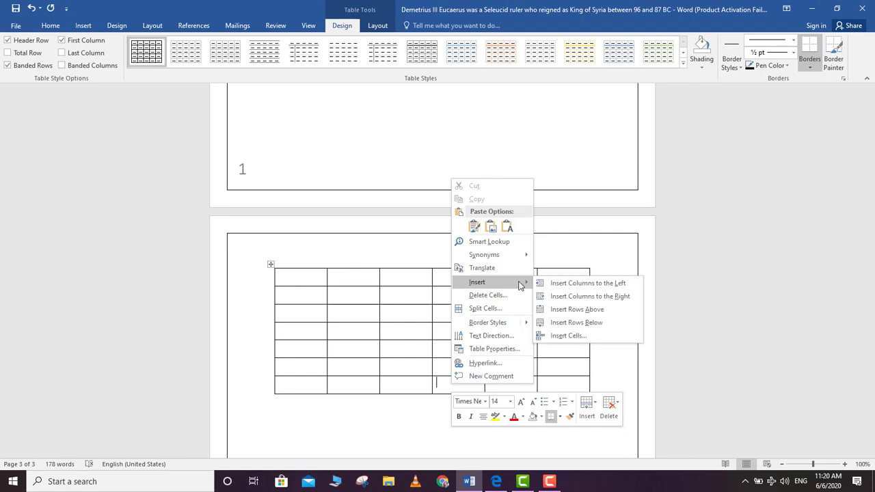
click(567, 296)
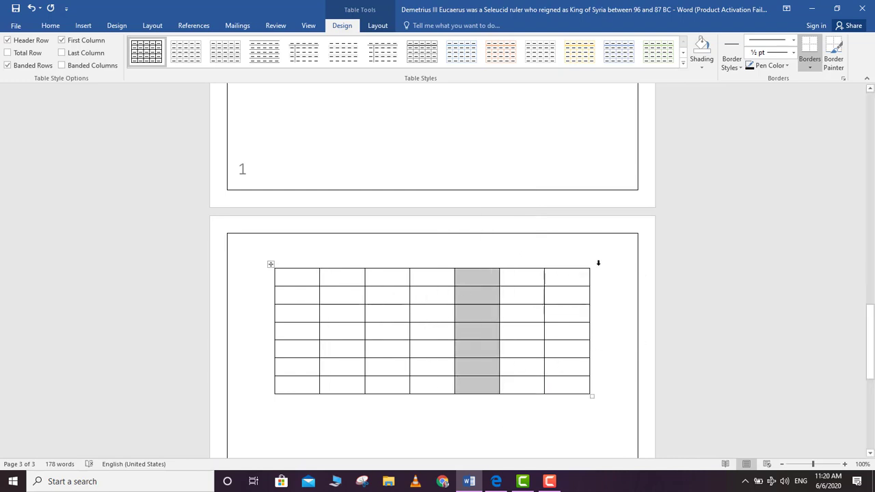
click(297, 298)
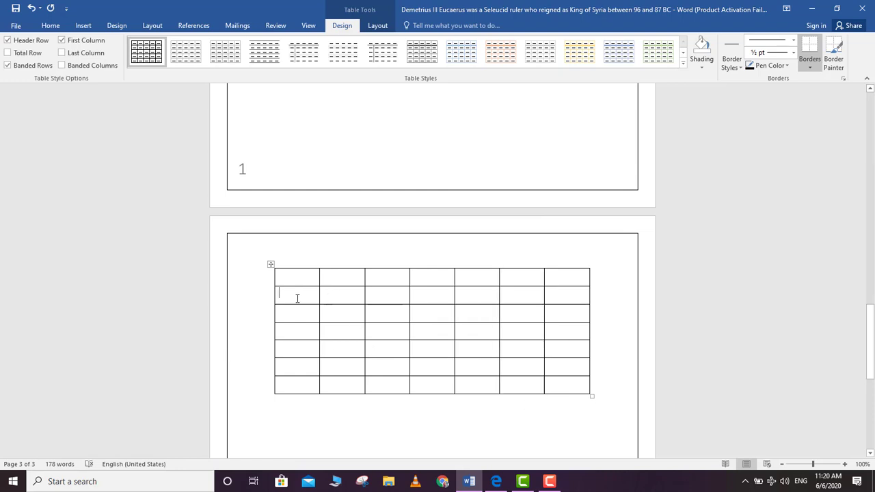
Enter 'Jhzvck kvmczcklvkzkv' and 1 in row 2's first two cells, then widen column 1
text(Jhzvck kvmczck)
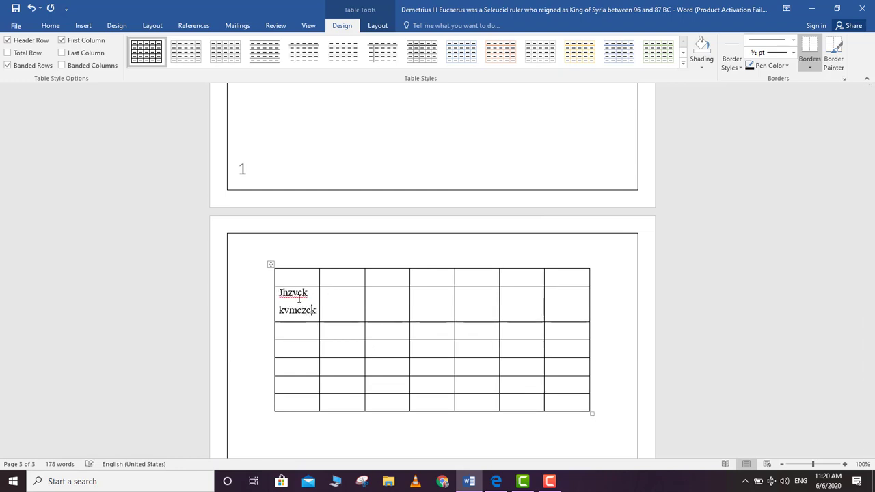
text(lvkzkv)
click(360, 295)
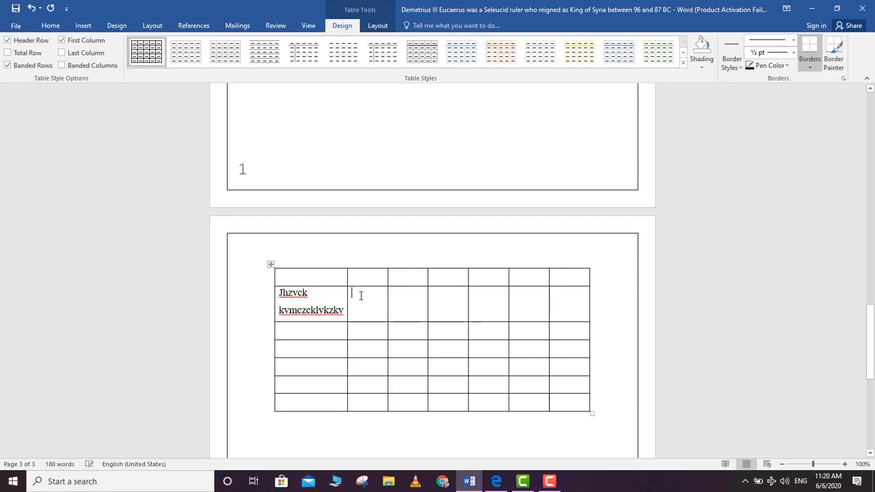
text(1)
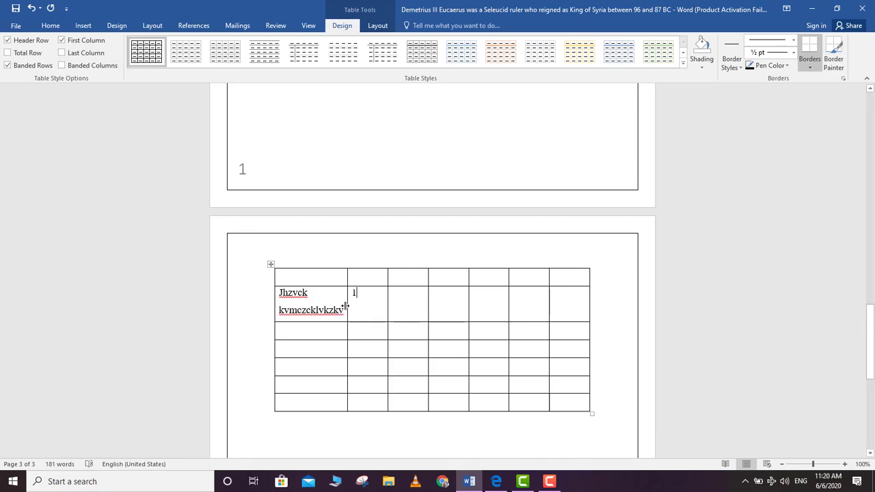
double_click(347, 306)
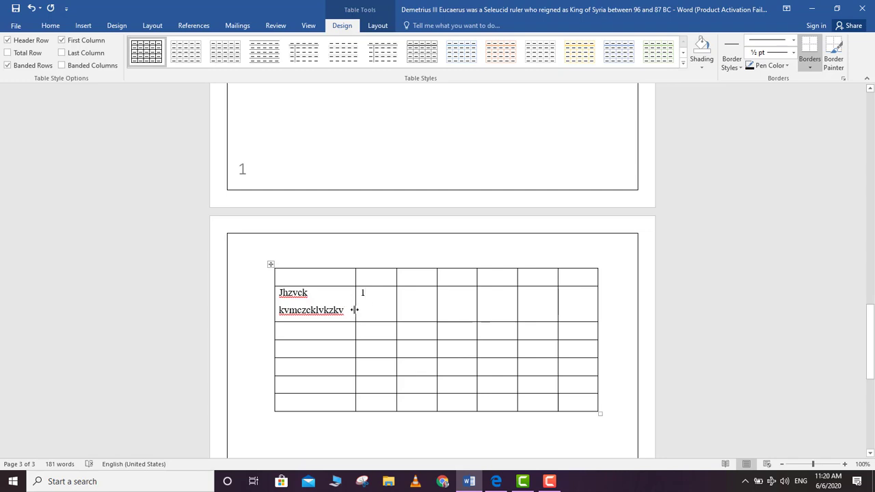
mouse_move(355, 310)
mouse_down()
mouse_move(382, 311)
mouse_move(363, 317)
mouse_up()
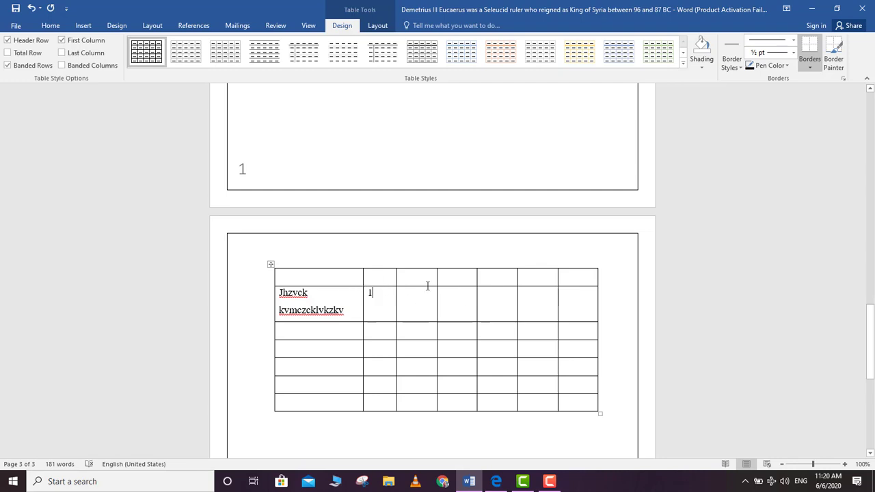
Remove the inside borders of the bottom-right 2×2 cell block, making it one box
click(480, 294)
drag(574, 401, 540, 385)
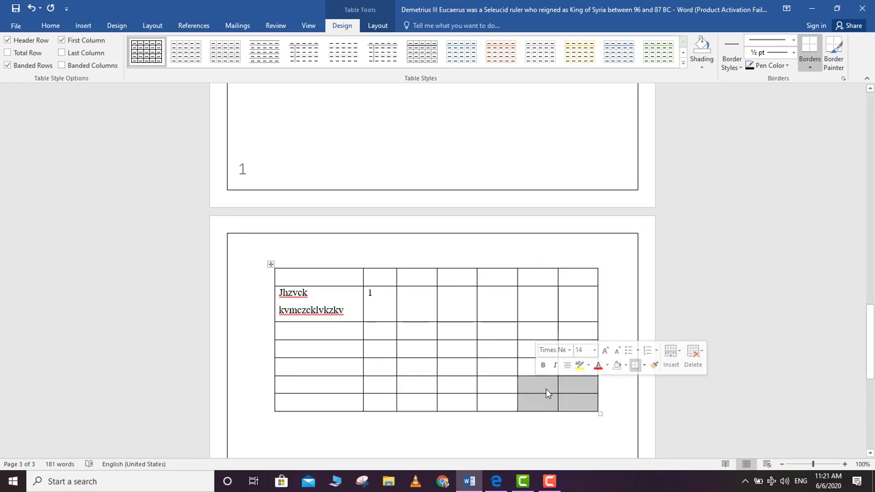
click(810, 66)
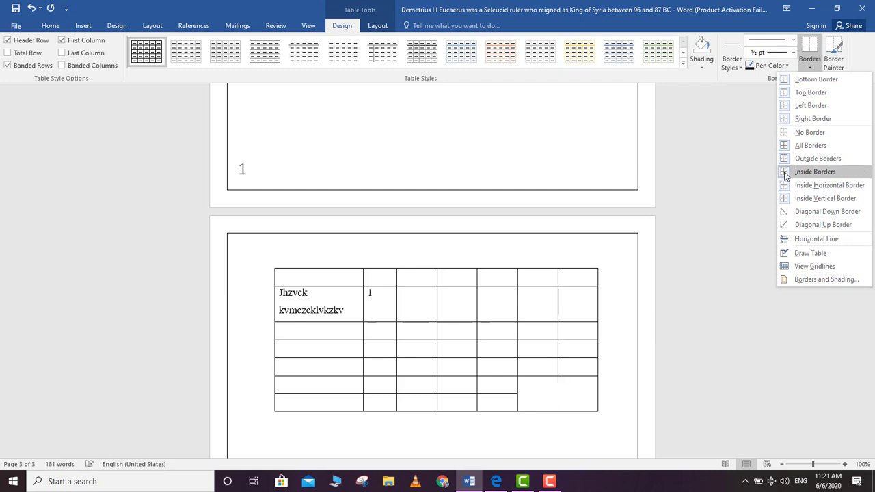
click(788, 175)
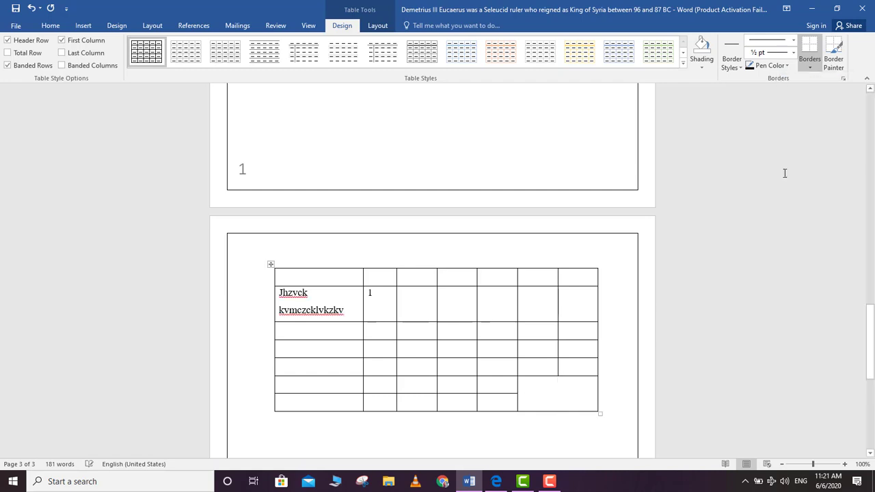
click(596, 417)
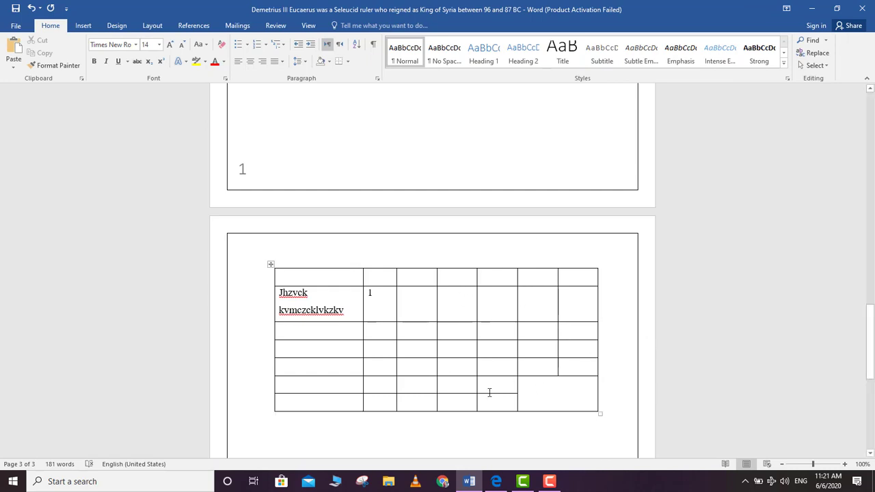
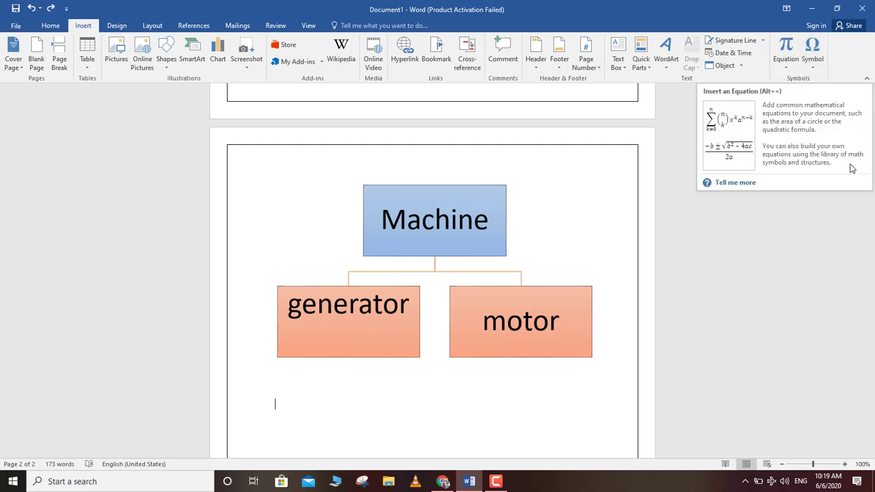
Start a new equation below the diagram and left-align it
click(786, 49)
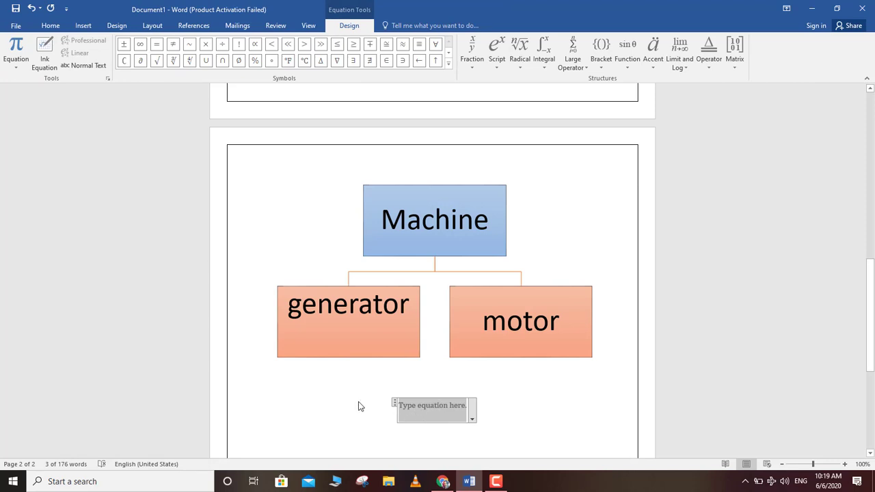
key(BackSpace)
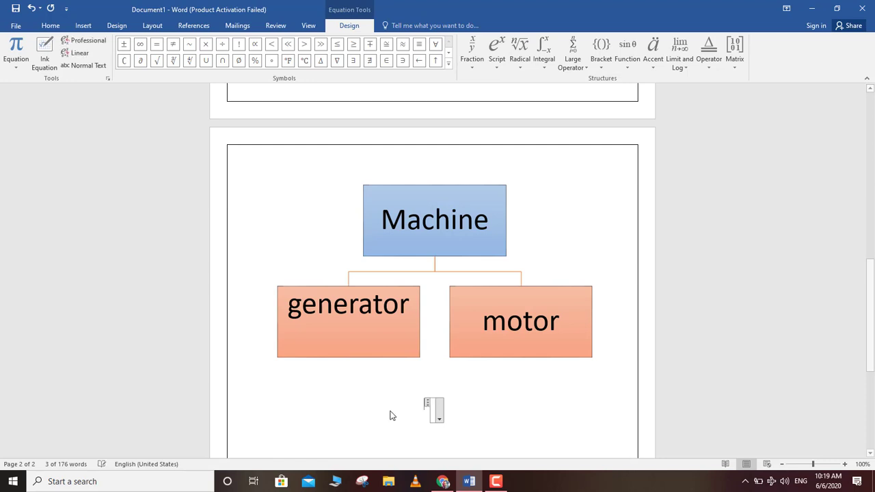
text(z)
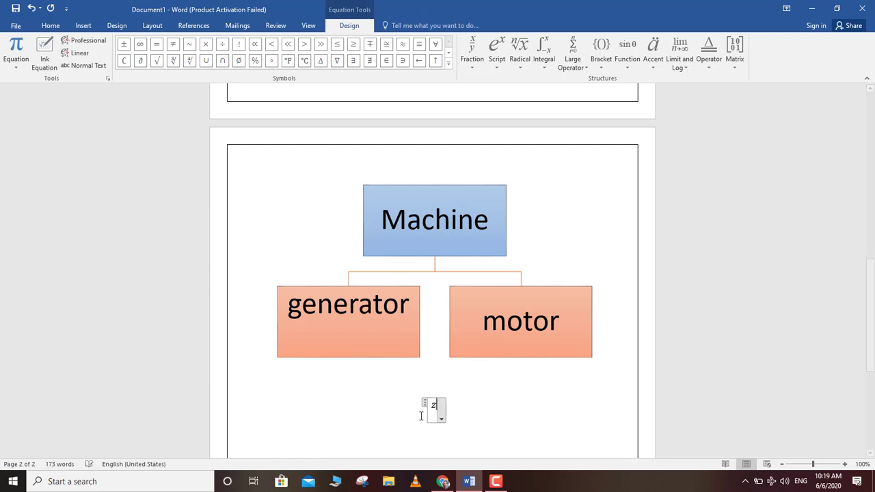
click(413, 417)
key(ctrl+l)
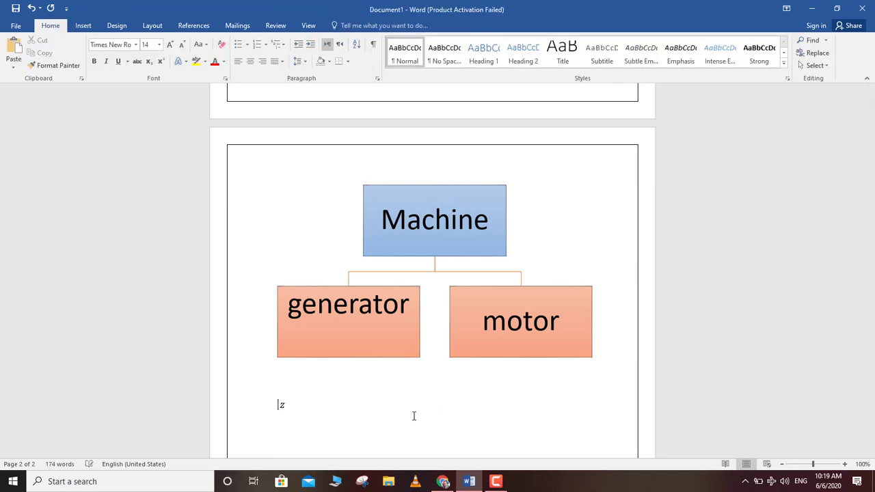
click(284, 407)
double_click(281, 406)
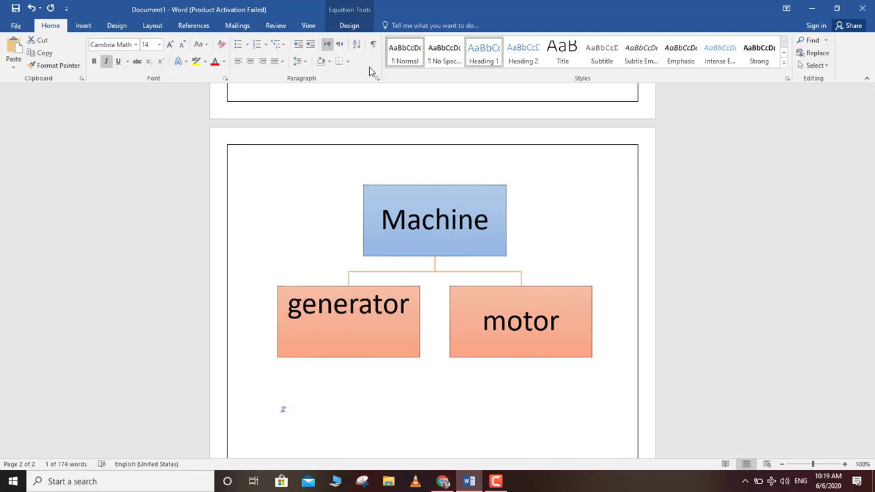
click(281, 409)
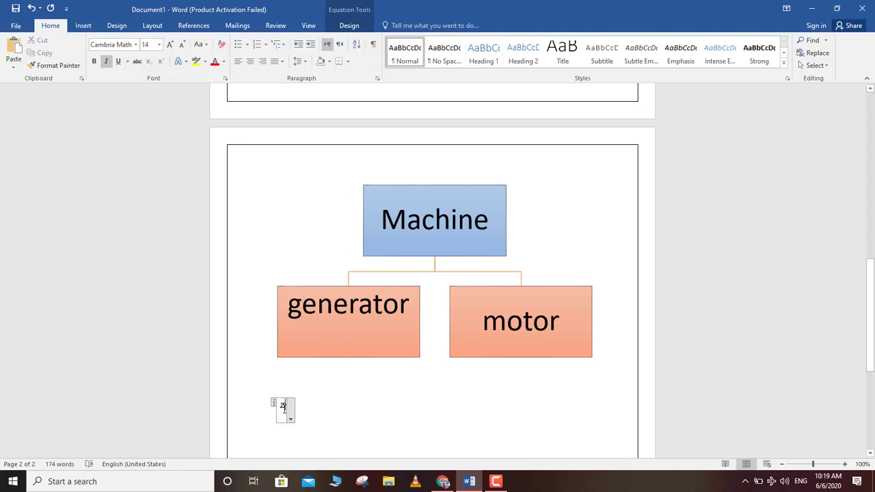
Type R = V/I = in the equation, correcting the lowercase v to V
click(348, 26)
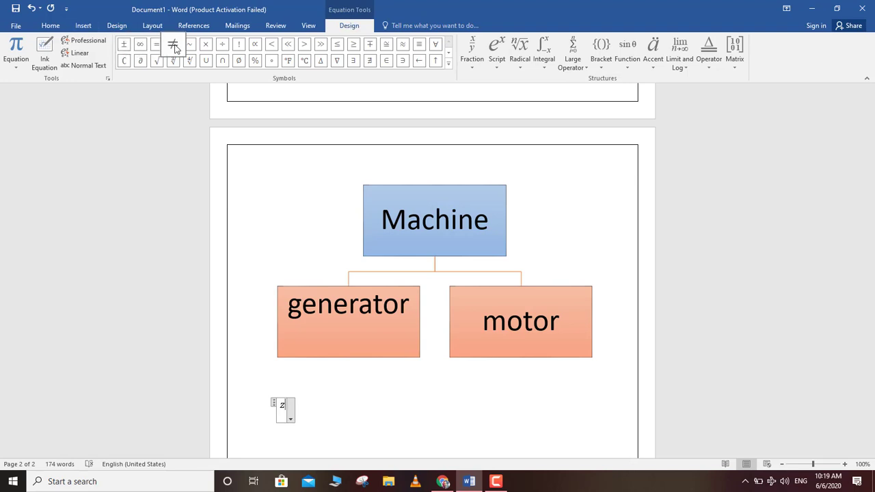
click(448, 63)
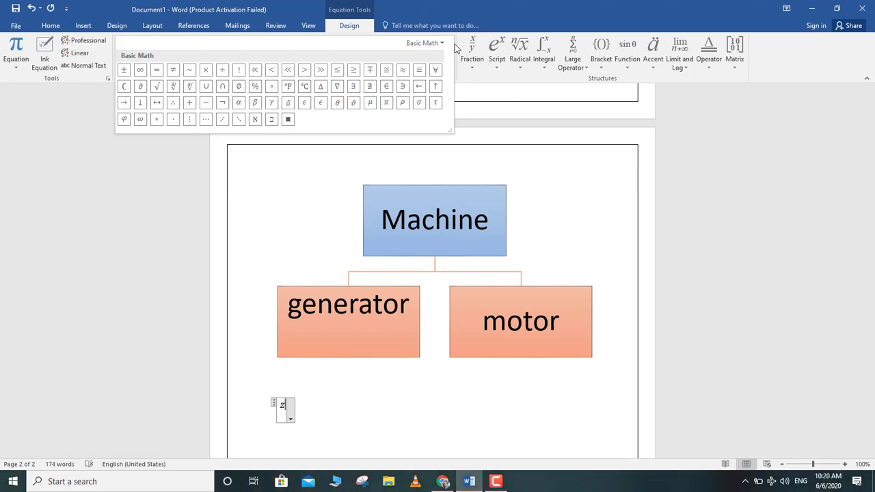
click(434, 69)
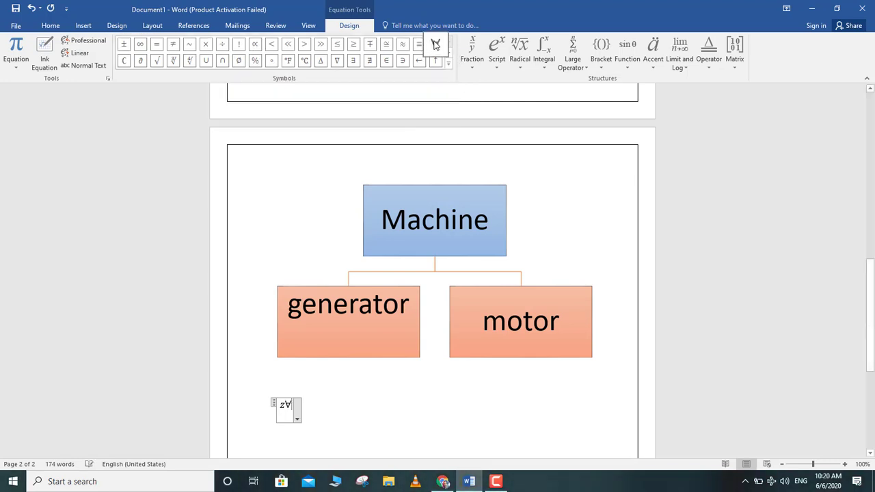
key(BackSpace)
key(BackSpace)
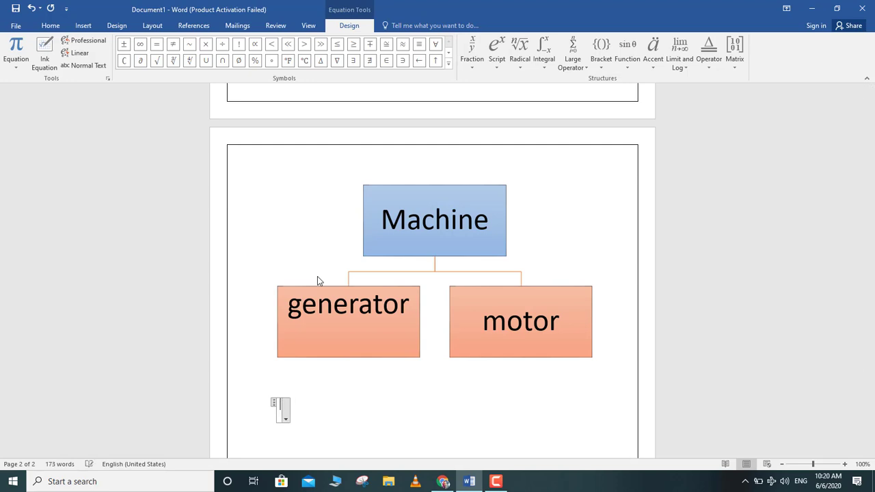
click(475, 63)
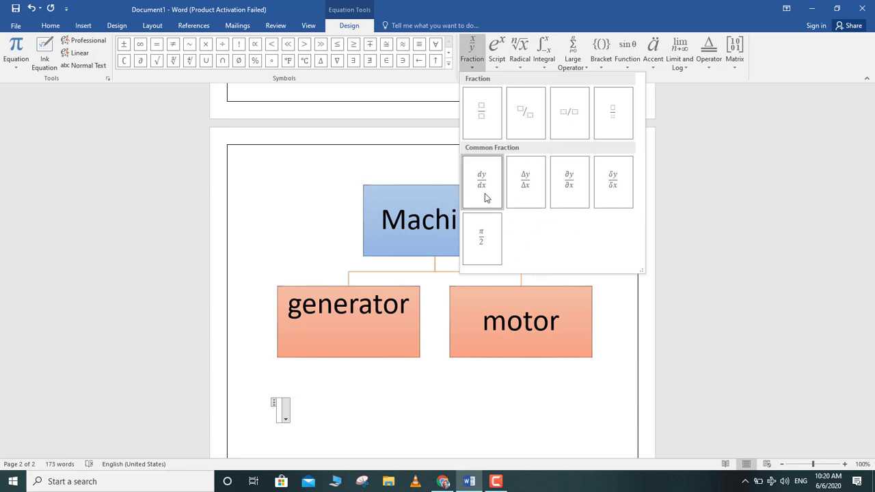
click(489, 119)
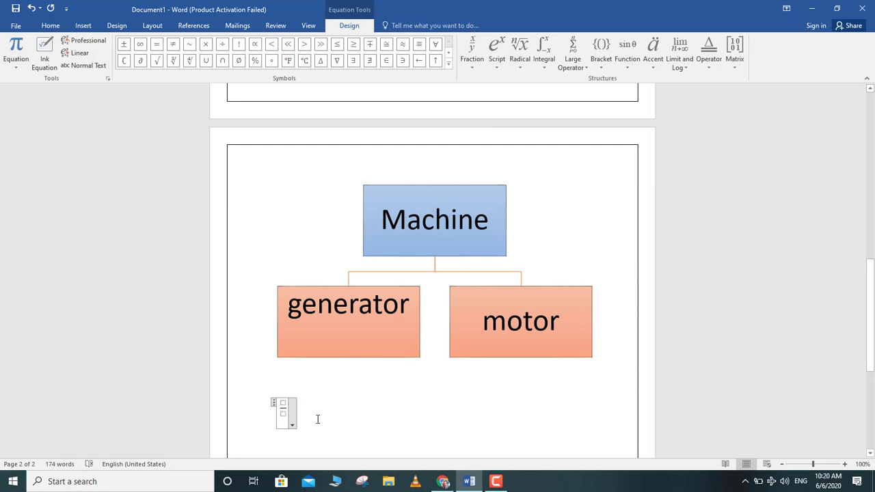
text(R )
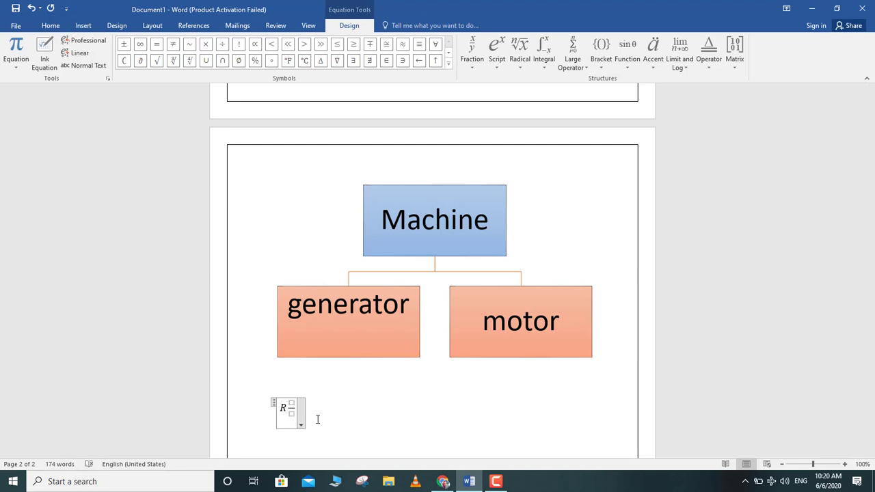
text(= )
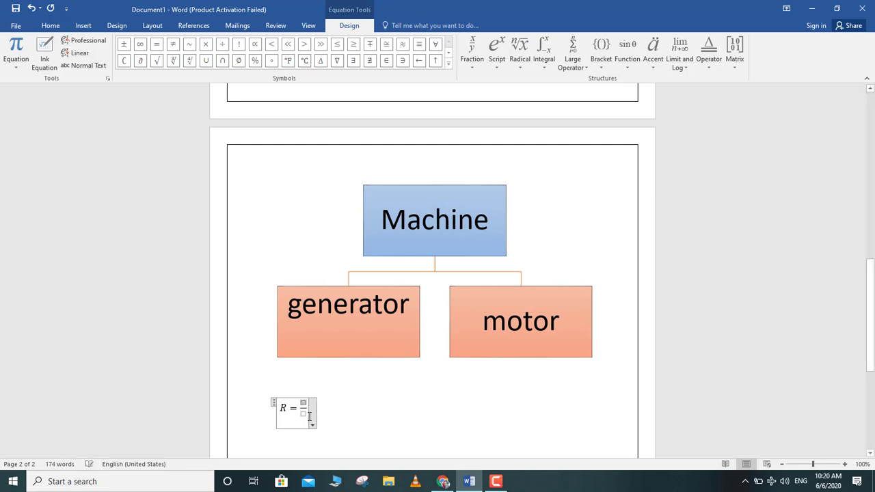
text(v/)
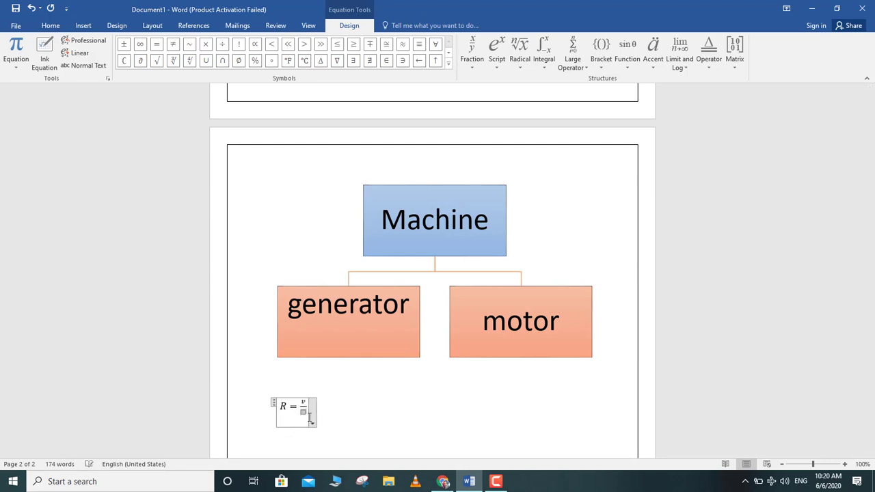
text(I)
key(Up)
key(BackSpace)
text(V/I )
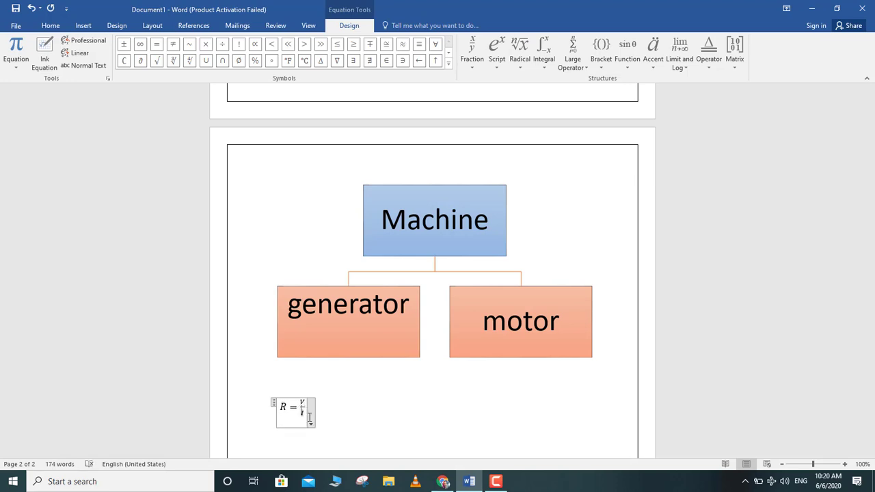
text(=)
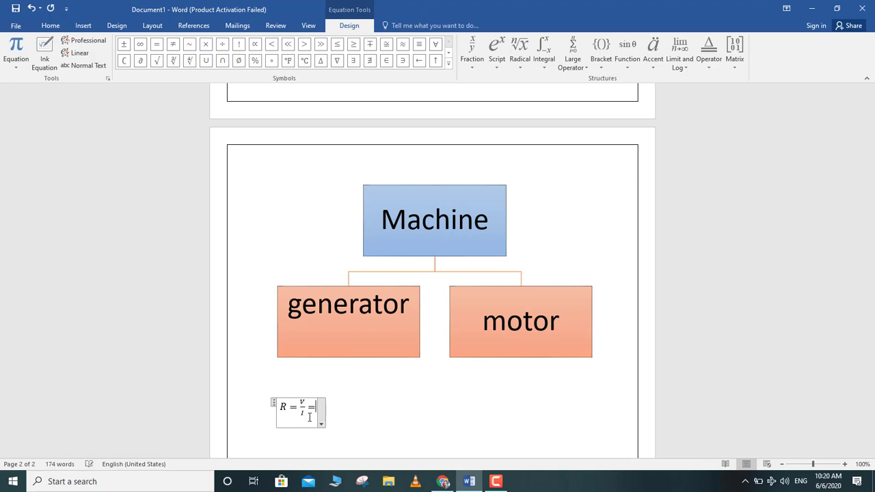
Finish the first equation as R = V/I = x⁵ using a superscript
click(472, 61)
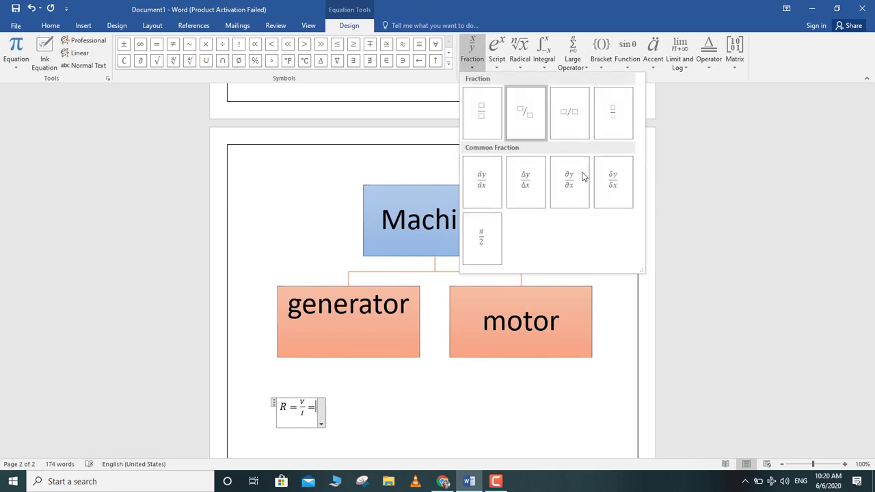
click(494, 60)
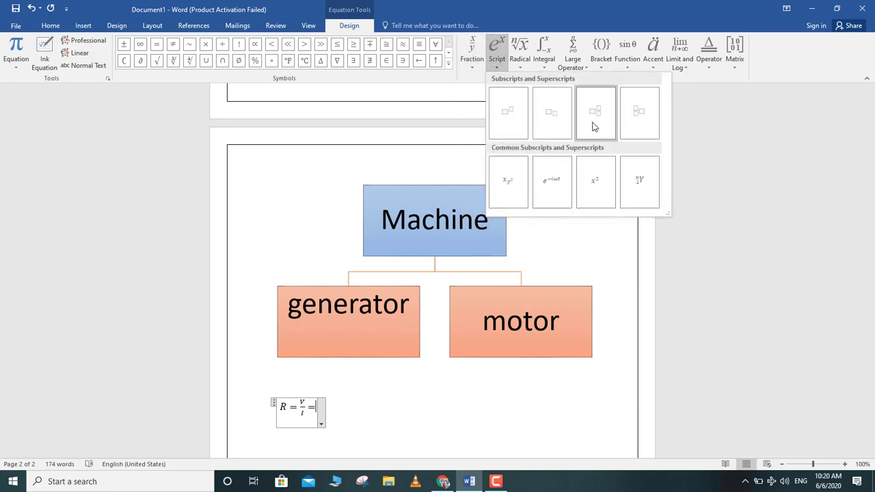
click(524, 121)
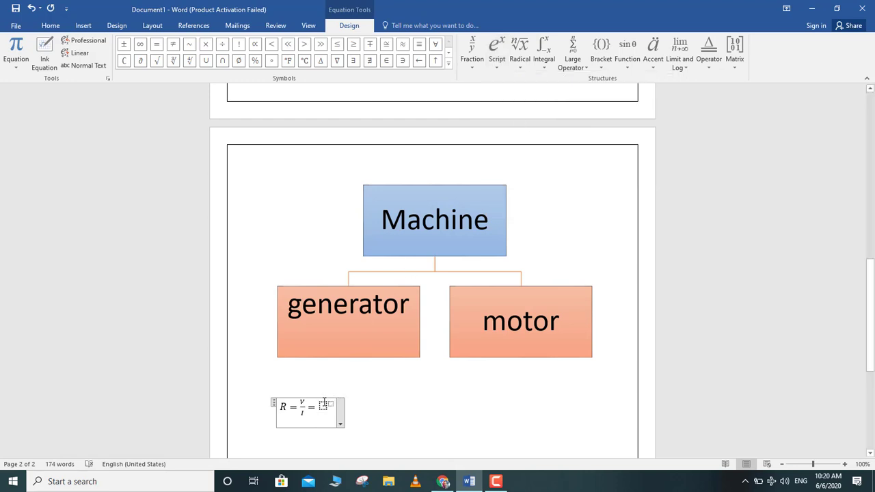
text(x^5)
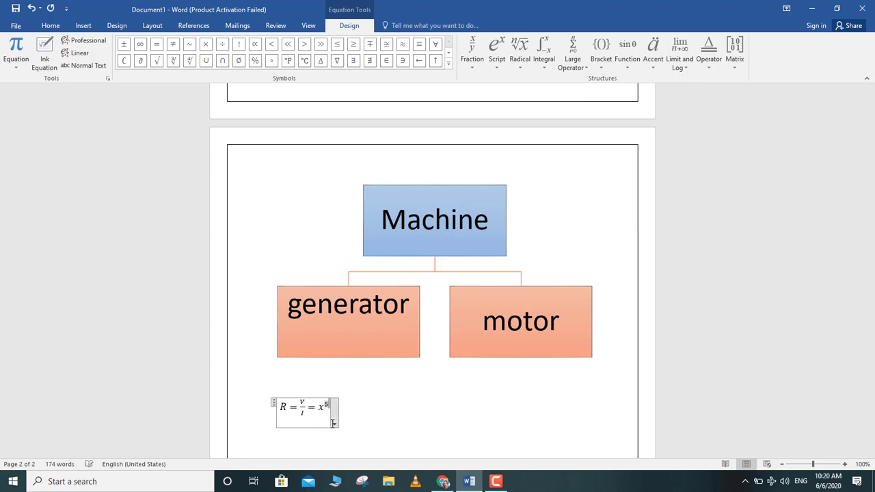
click(328, 412)
text(5)
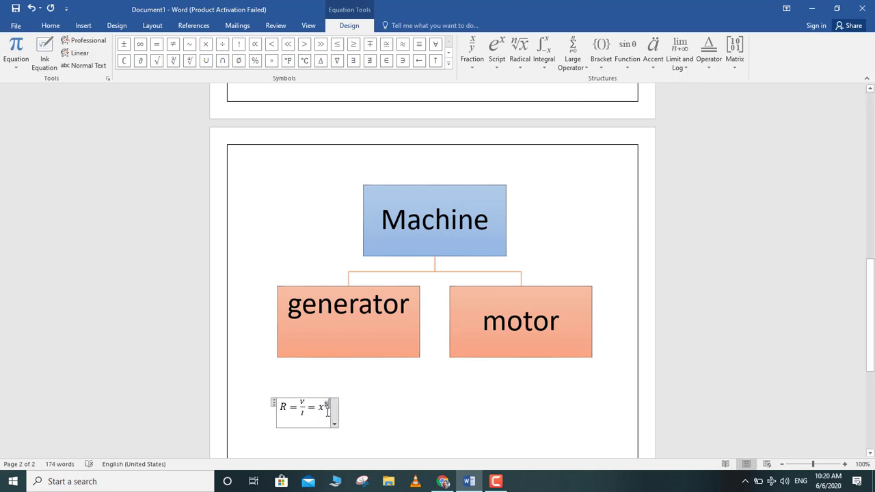
text(=)
key(BackSpace)
click(354, 414)
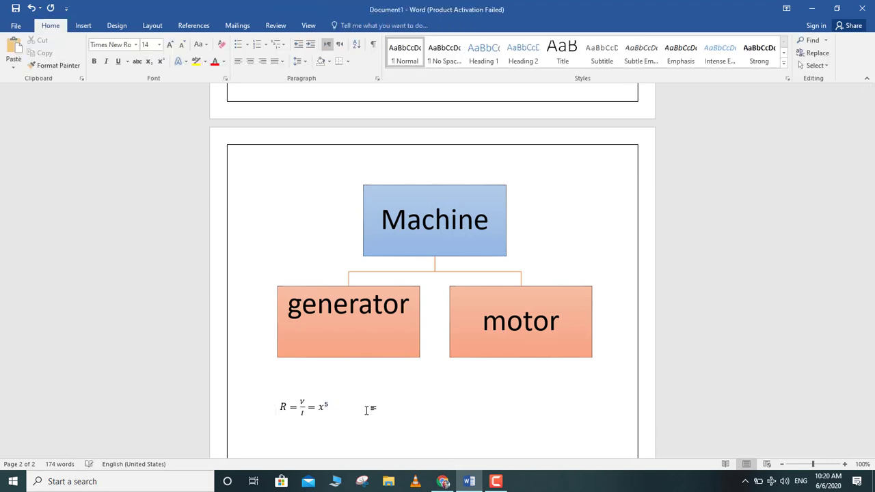
key(Return)
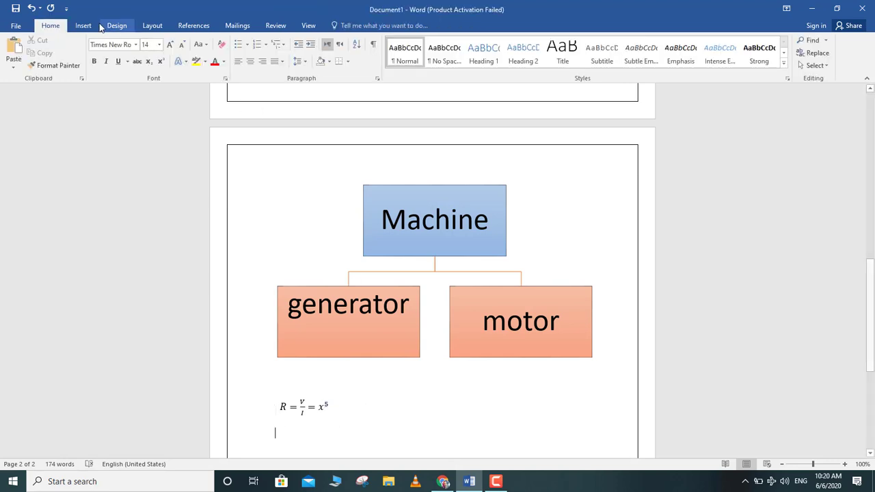
Insert a new equation containing a cube-root radical structure
click(84, 25)
click(786, 49)
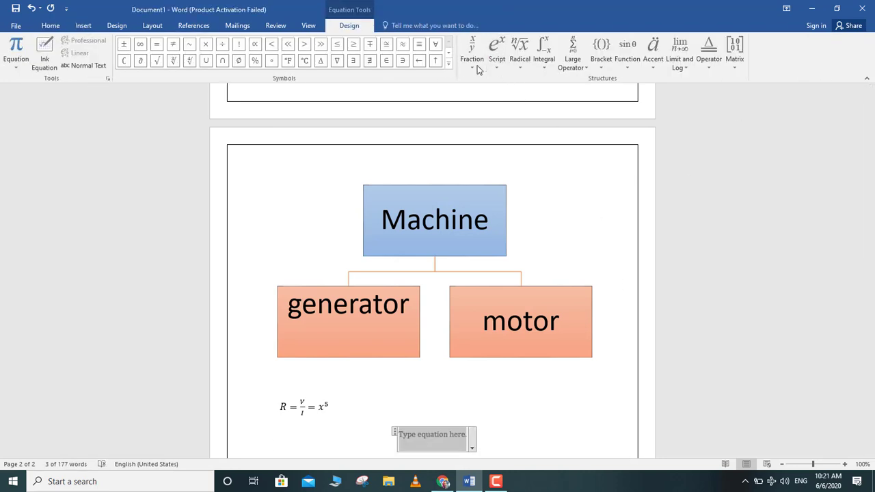
click(474, 63)
click(495, 63)
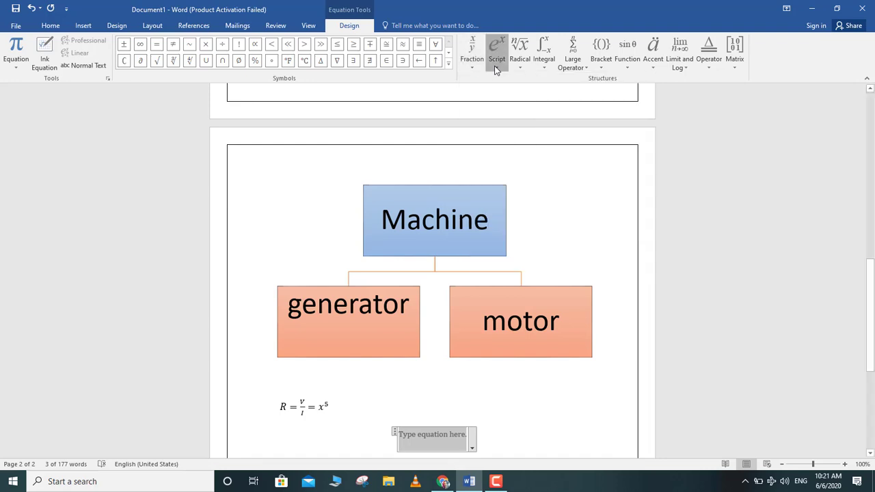
click(496, 63)
click(517, 65)
click(518, 64)
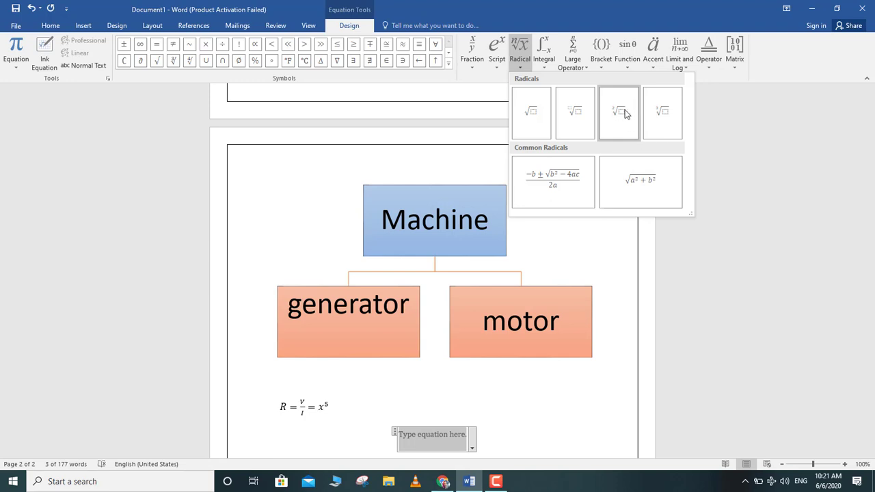
click(574, 126)
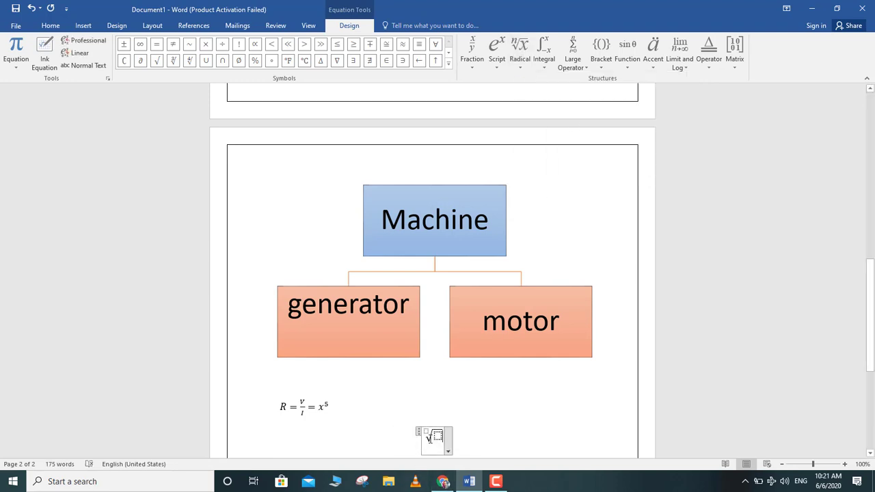
Enter x under the radical and left-align the second equation
click(437, 439)
text(x)
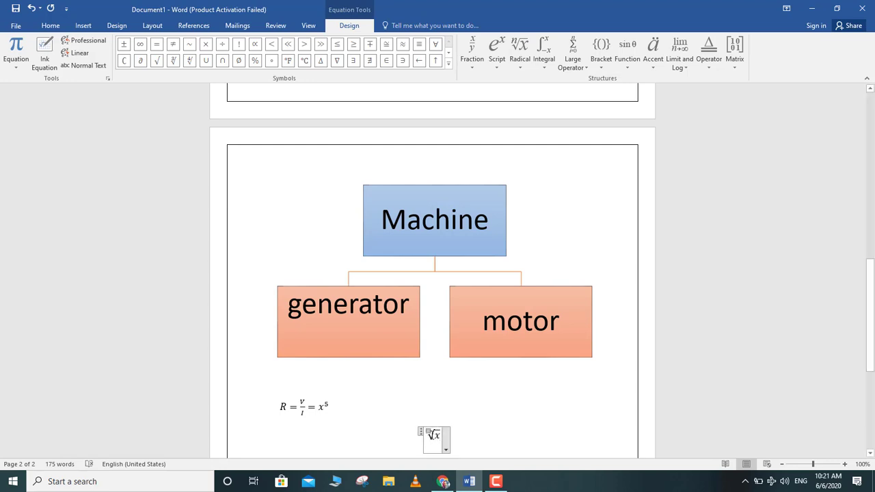
click(429, 433)
text(3)
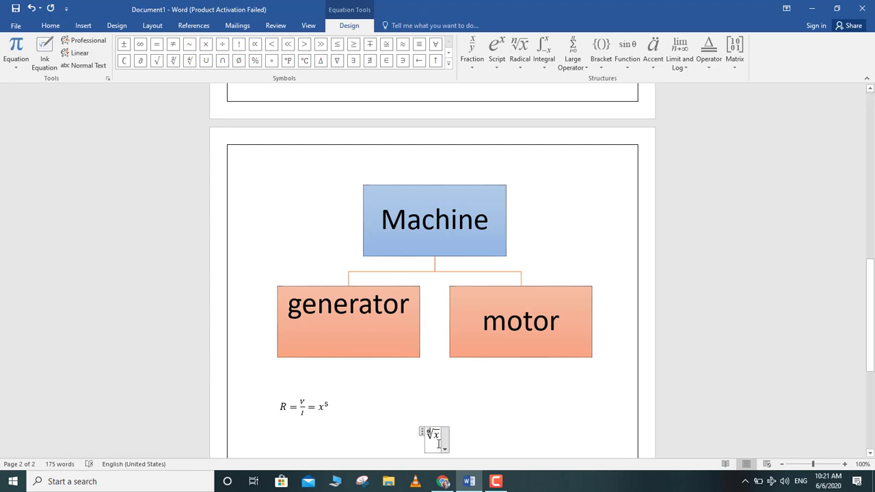
click(474, 443)
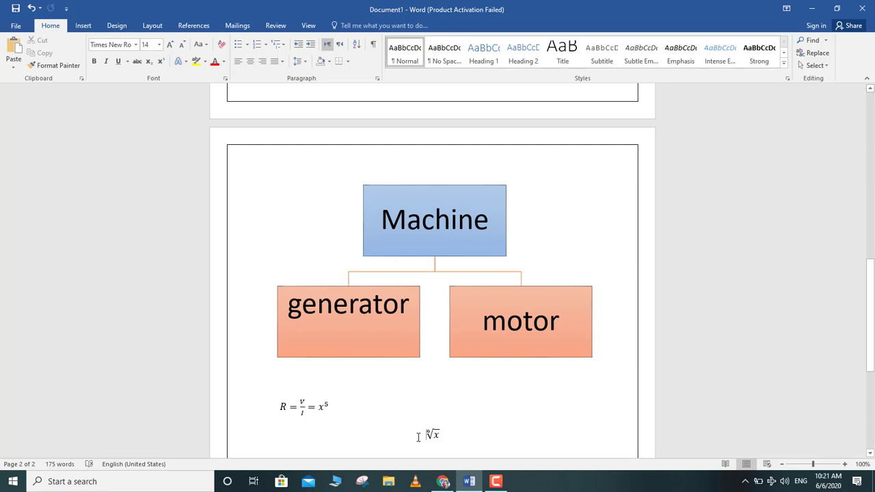
key(ctrl+l)
click(289, 435)
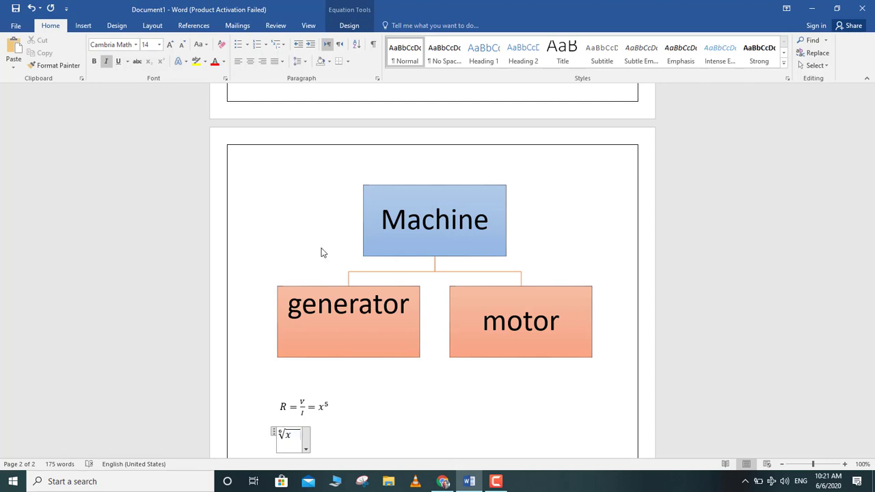
Add empty absolute-value bars |□| right after the cube root of x, then exit the equation
click(83, 26)
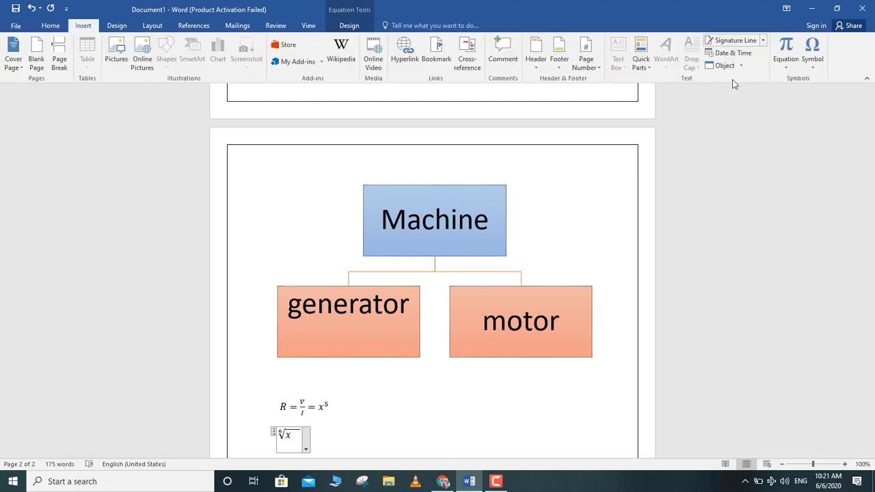
click(349, 26)
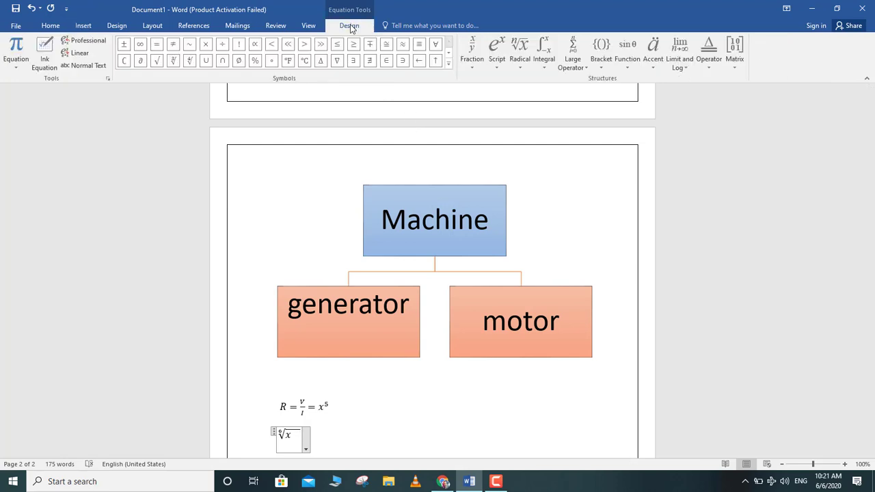
click(543, 56)
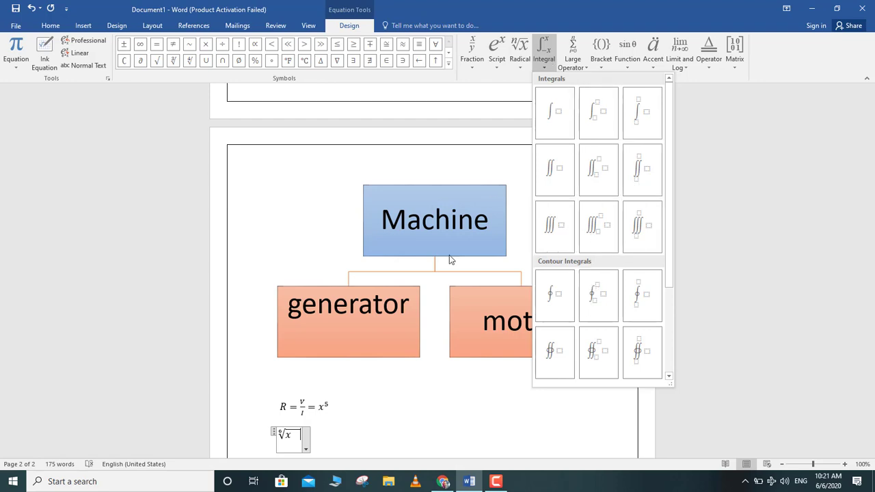
click(576, 51)
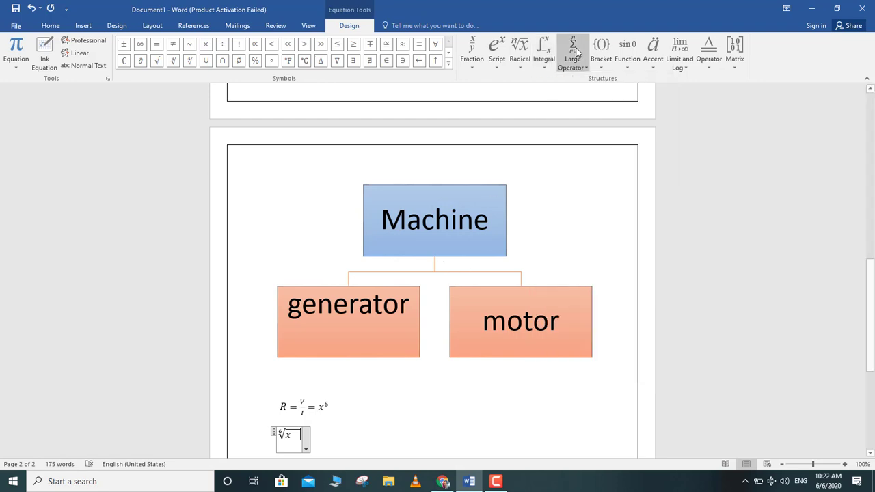
click(576, 52)
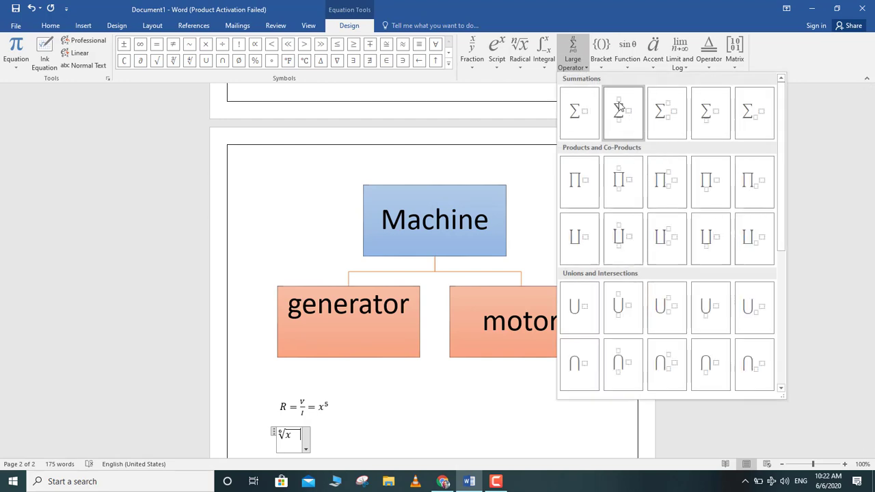
click(601, 60)
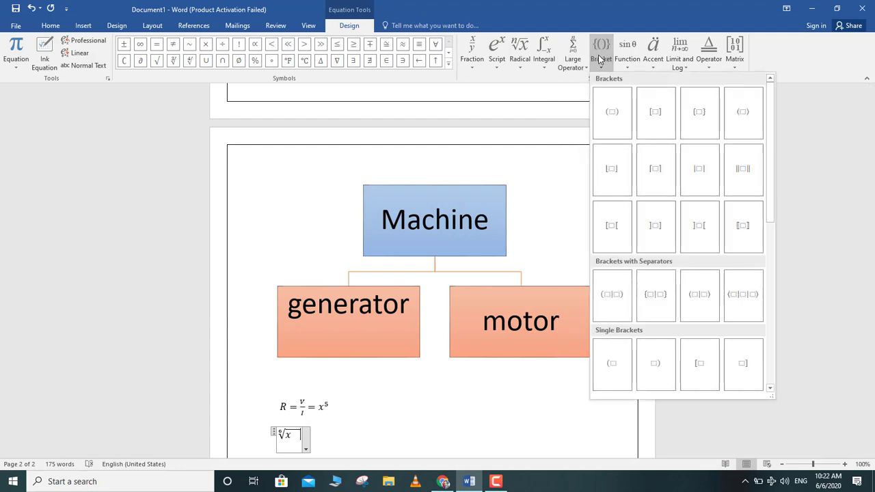
mouse_move(768, 164)
mouse_down()
mouse_move(773, 340)
mouse_move(750, 195)
mouse_up()
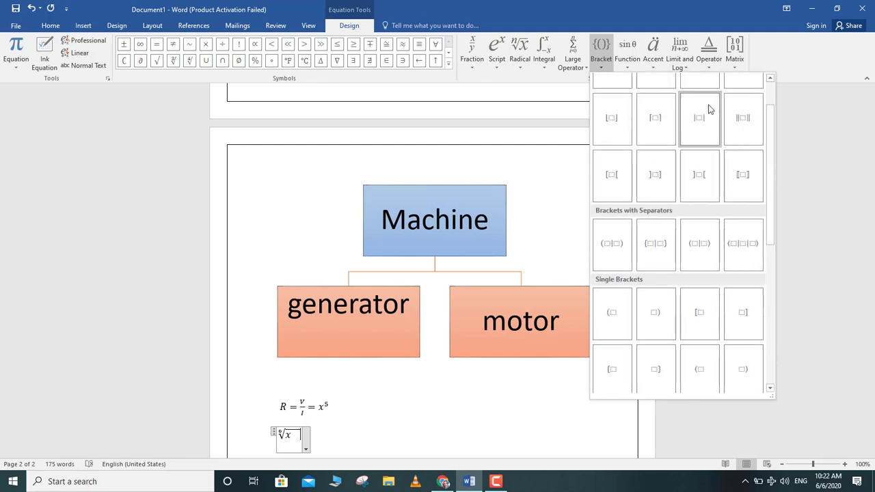
click(736, 64)
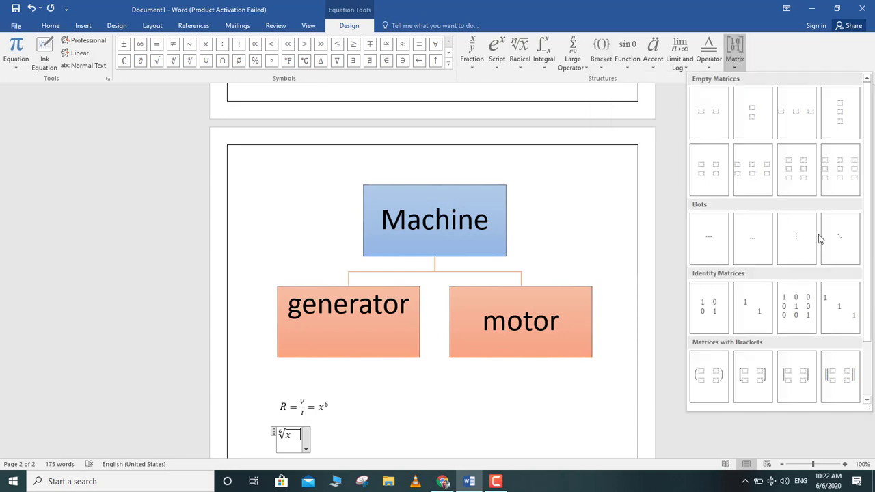
click(602, 65)
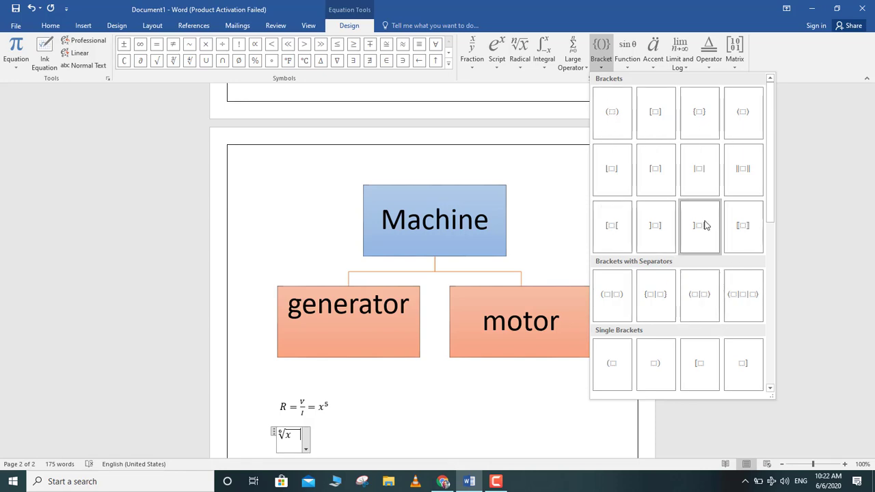
click(700, 170)
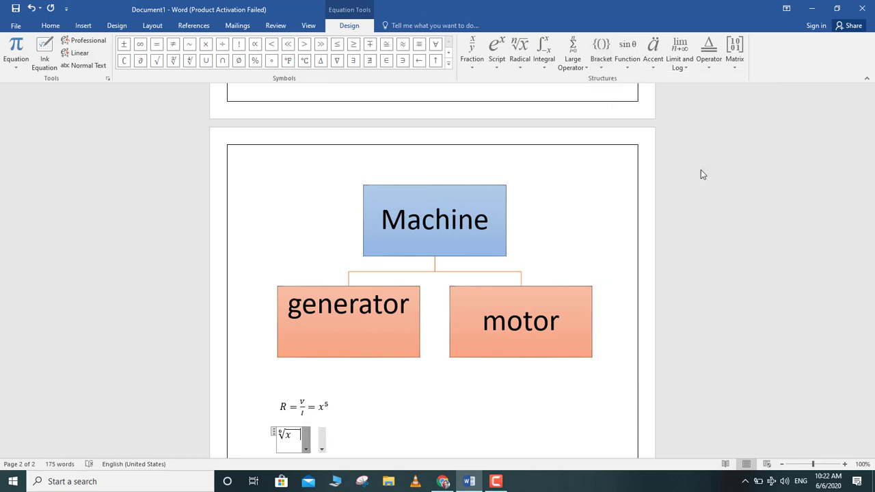
click(353, 436)
Insert a third equation lower on the page holding an empty |□| bracket
scroll(276, 433, down, 1)
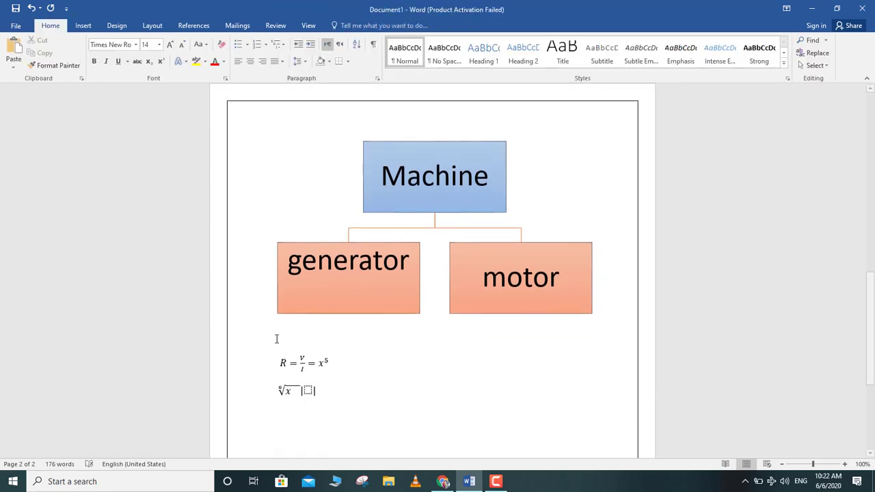
click(92, 25)
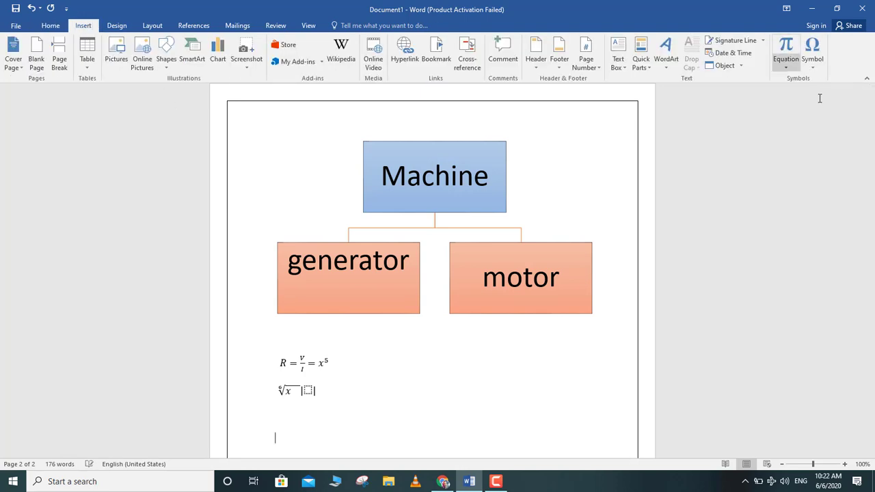
click(786, 46)
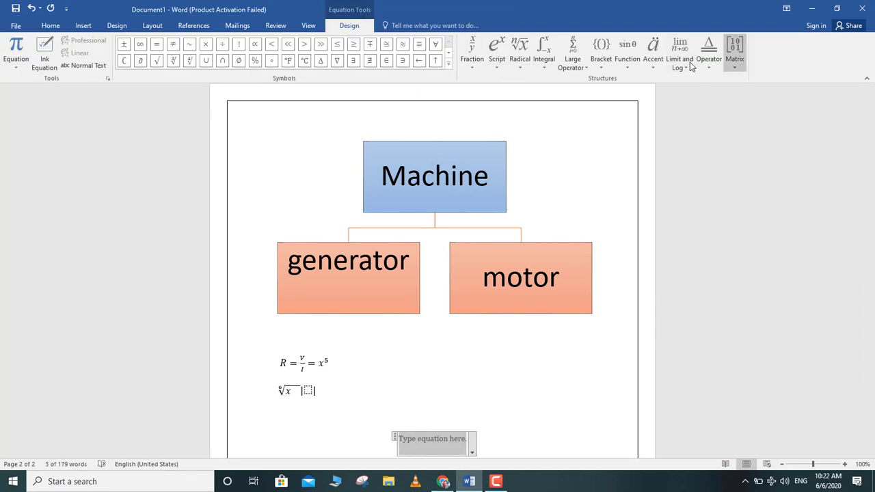
click(599, 56)
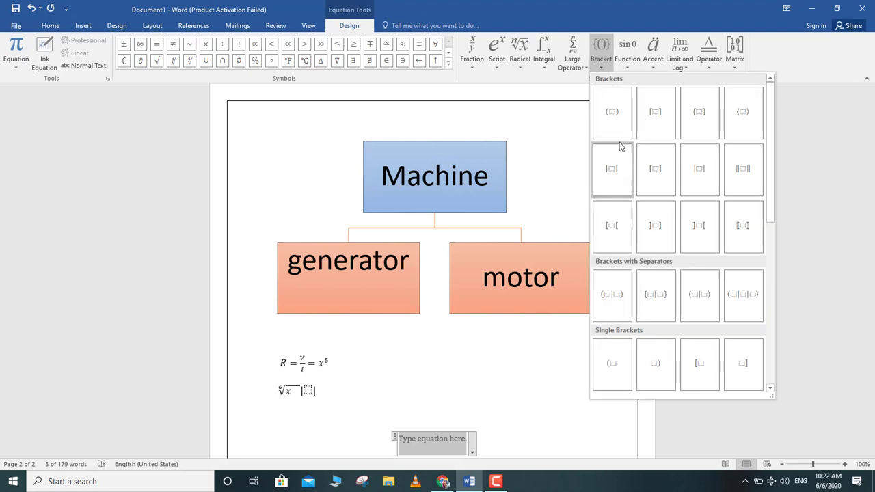
click(707, 166)
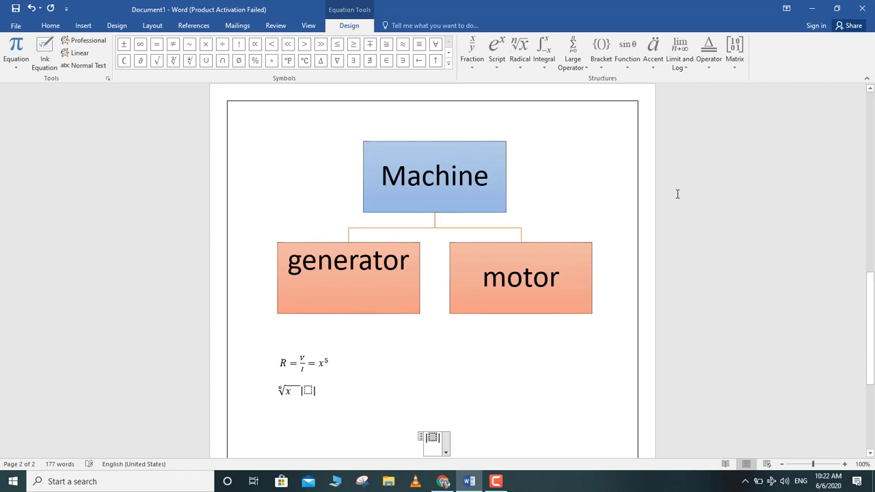
click(735, 51)
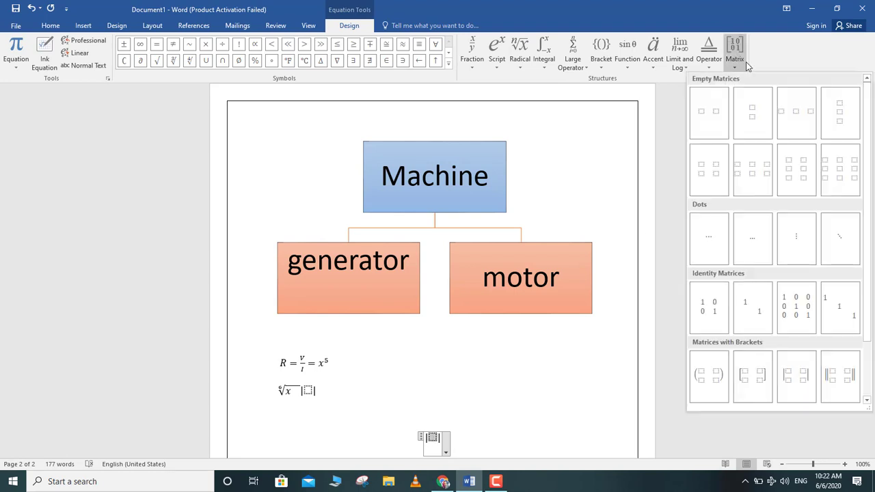
Place an empty 3×3 matrix inside the bracket and left-align that equation
click(835, 169)
click(566, 379)
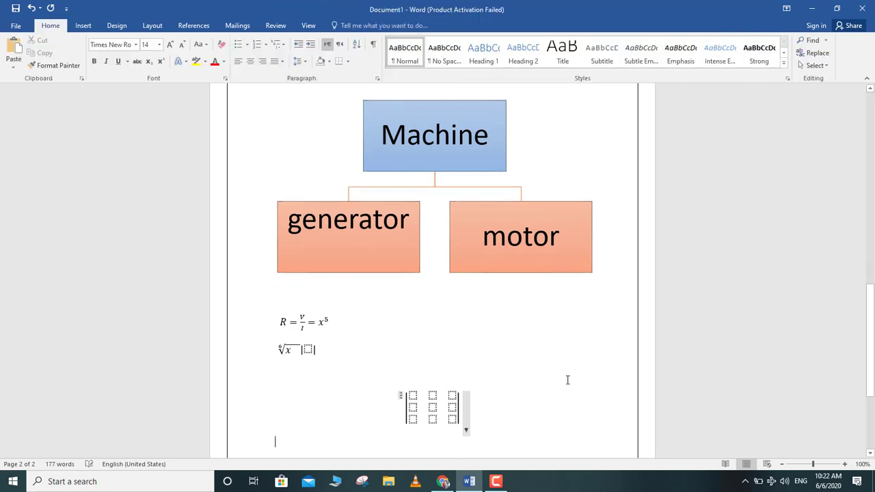
click(413, 406)
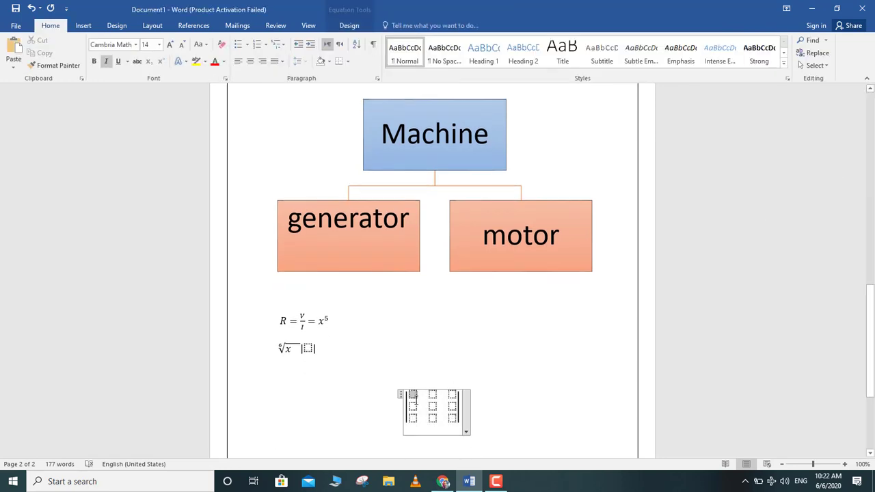
click(432, 410)
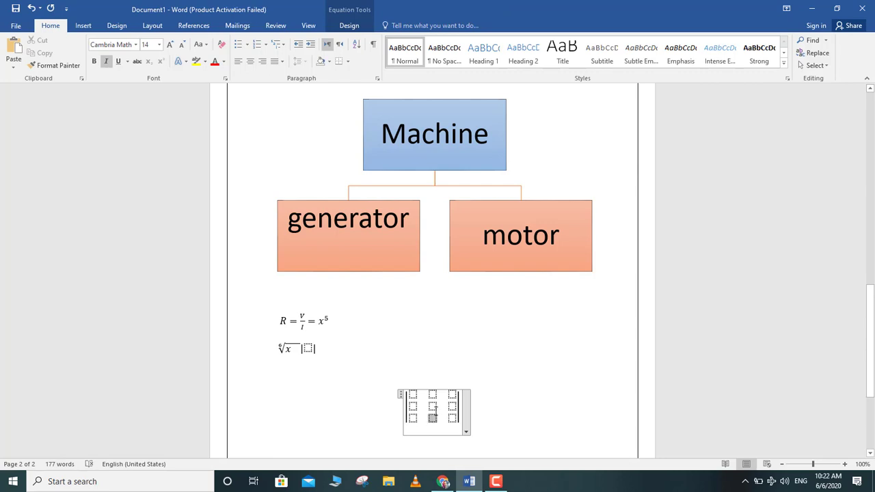
click(493, 388)
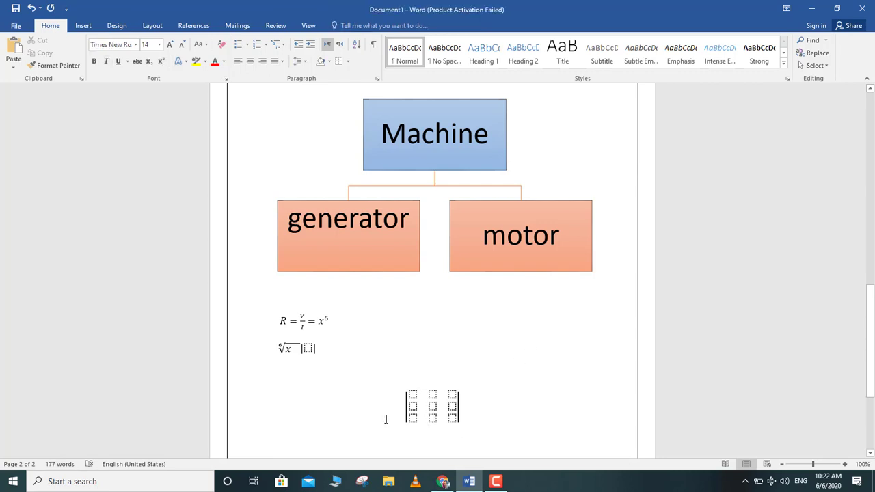
key(ctrl+l)
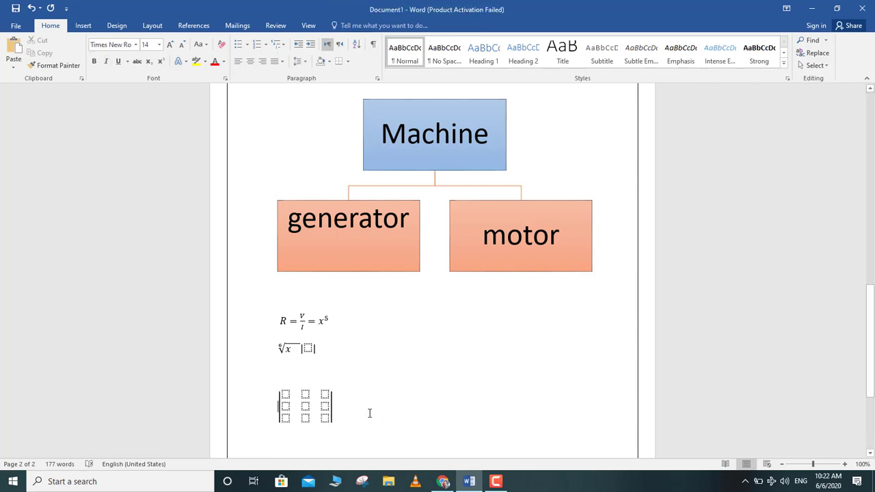
Insert a new blank equation on the line below the matrix
key(Return)
click(82, 25)
click(786, 48)
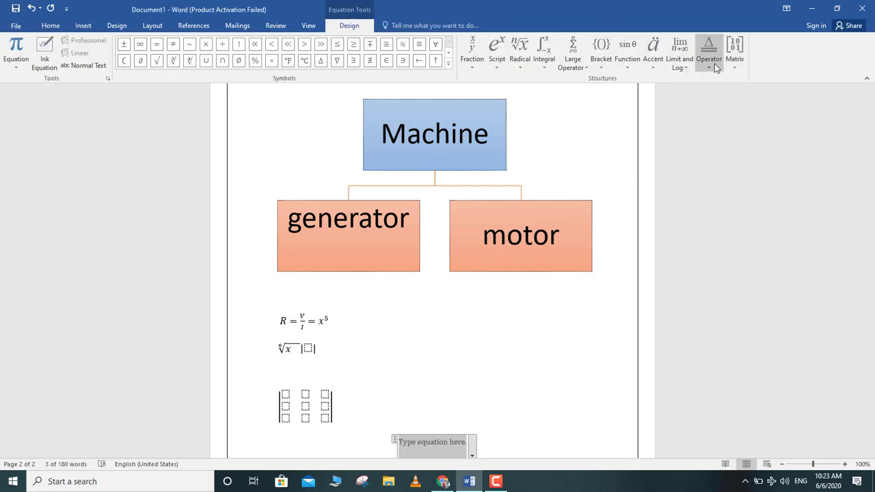
click(715, 63)
click(681, 61)
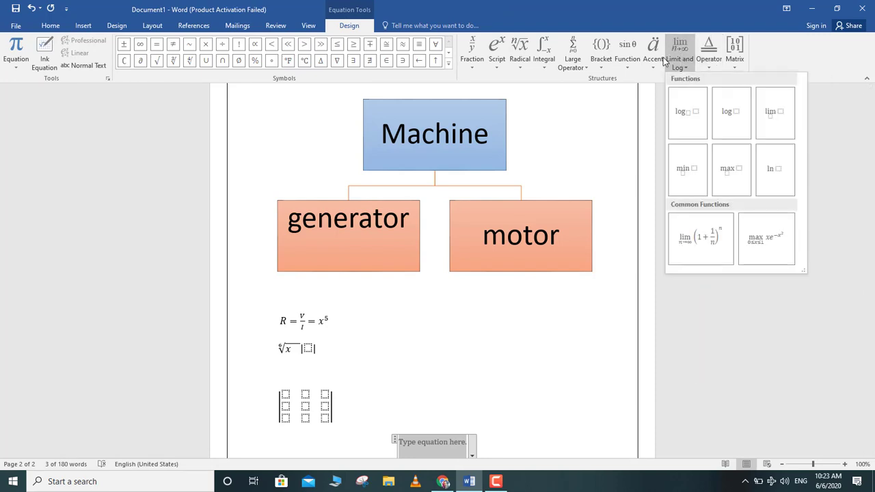
click(655, 60)
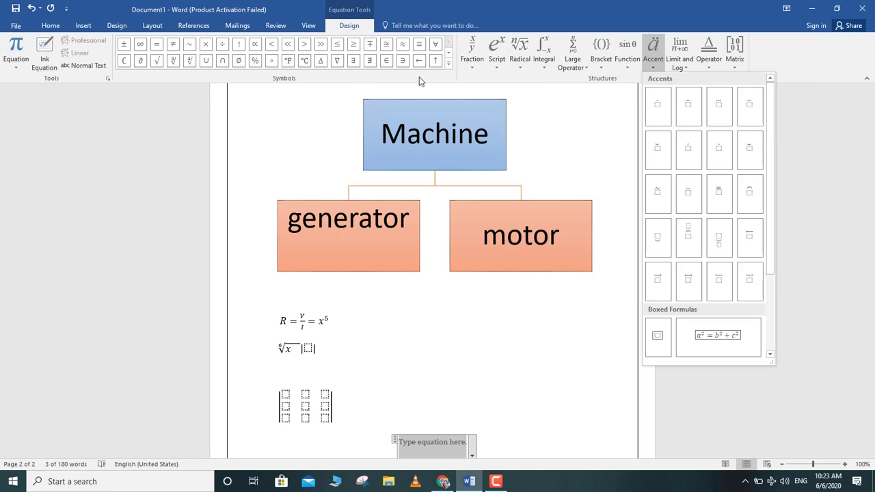
click(449, 60)
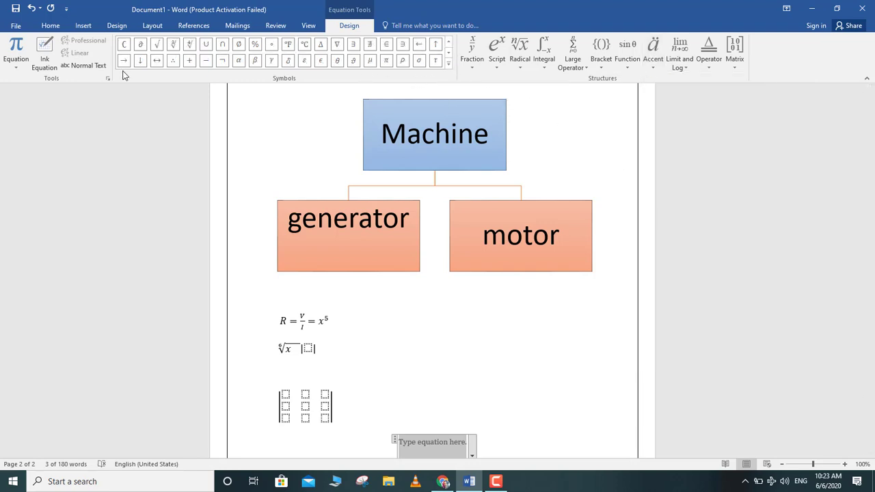
click(29, 26)
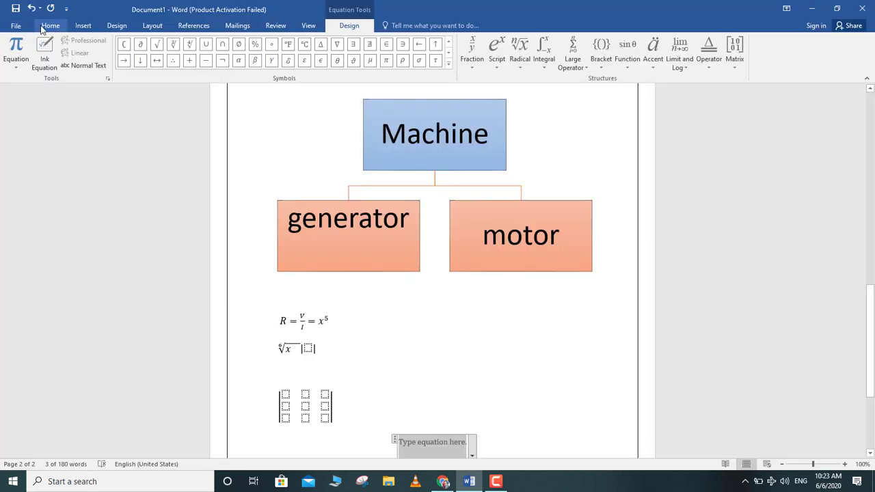
click(51, 25)
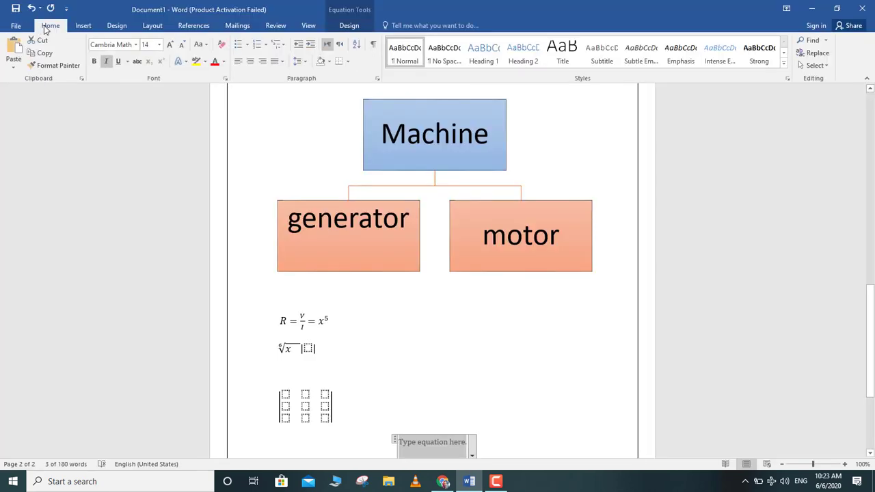
click(87, 27)
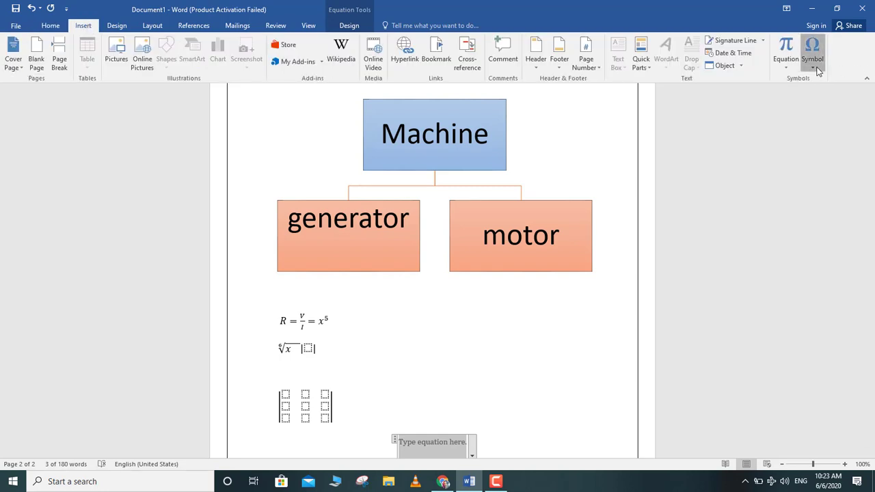
Insert two Double-Struck Capital H symbols (ℍℍ) from the Symbol dialog, then close it
click(819, 71)
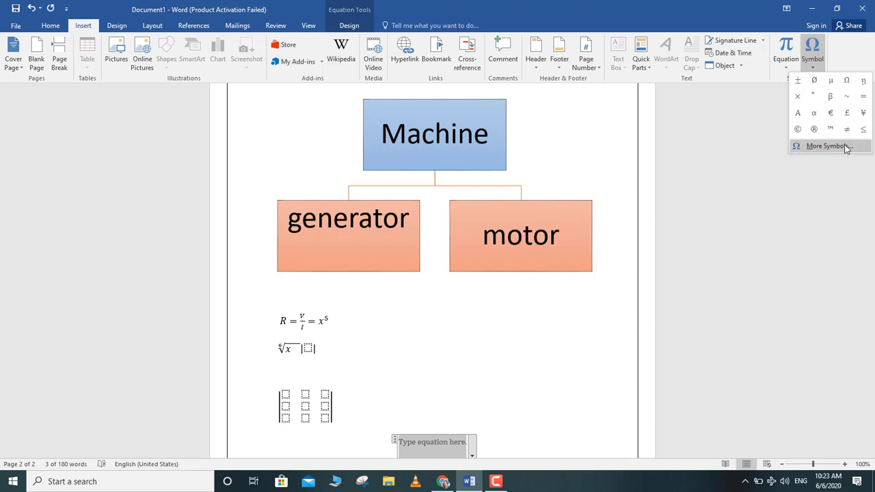
click(827, 146)
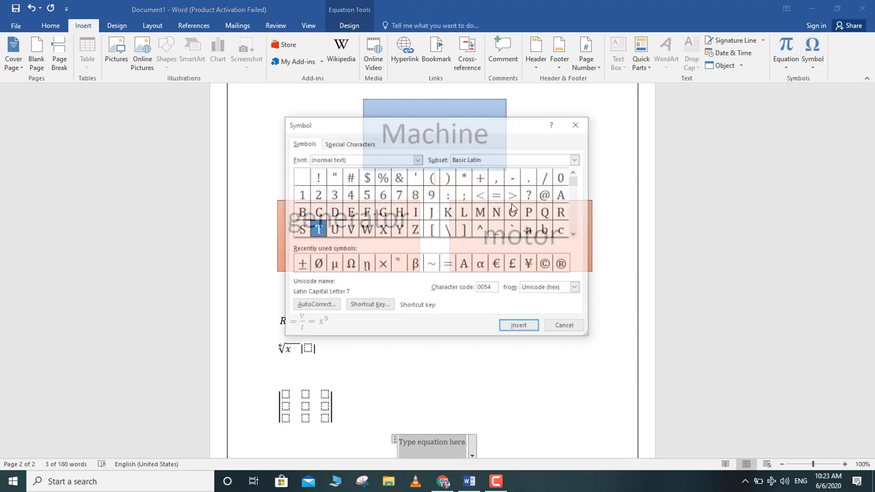
drag(575, 190, 576, 201)
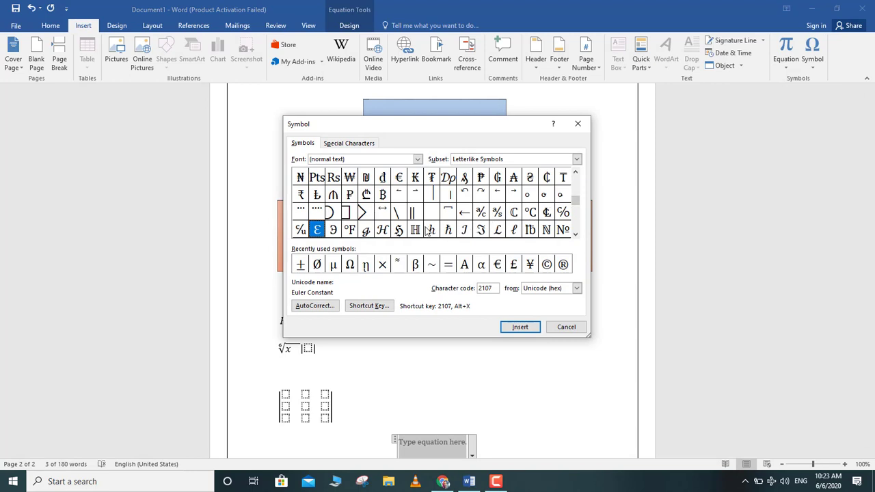
double_click(417, 231)
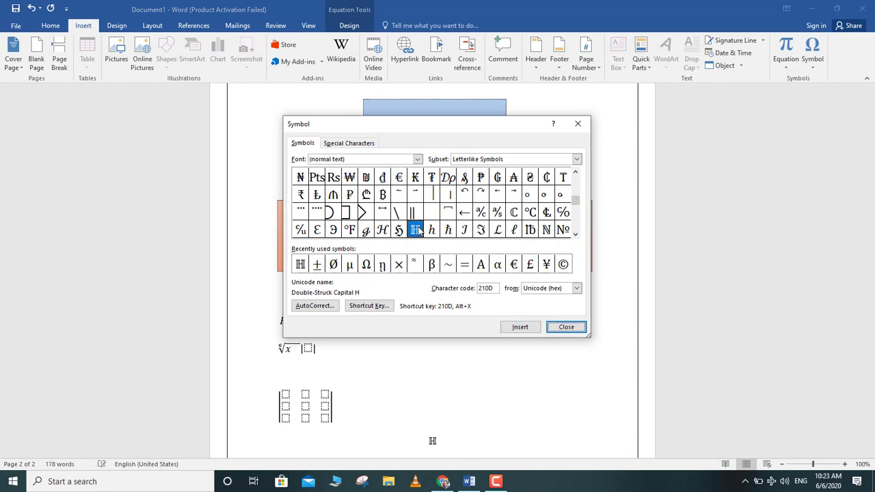
click(520, 327)
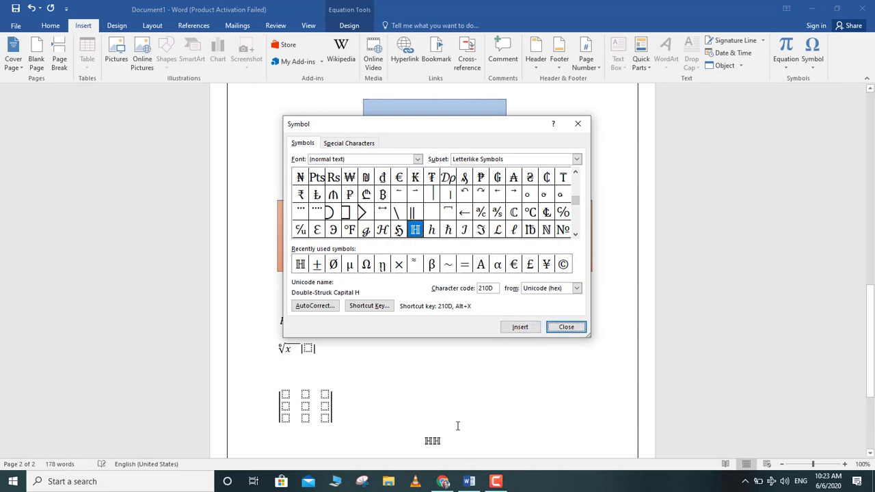
click(556, 328)
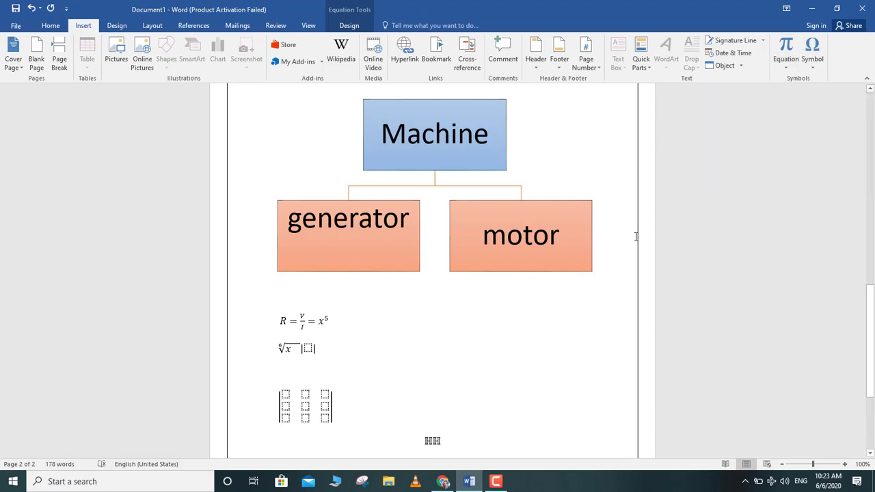
click(410, 294)
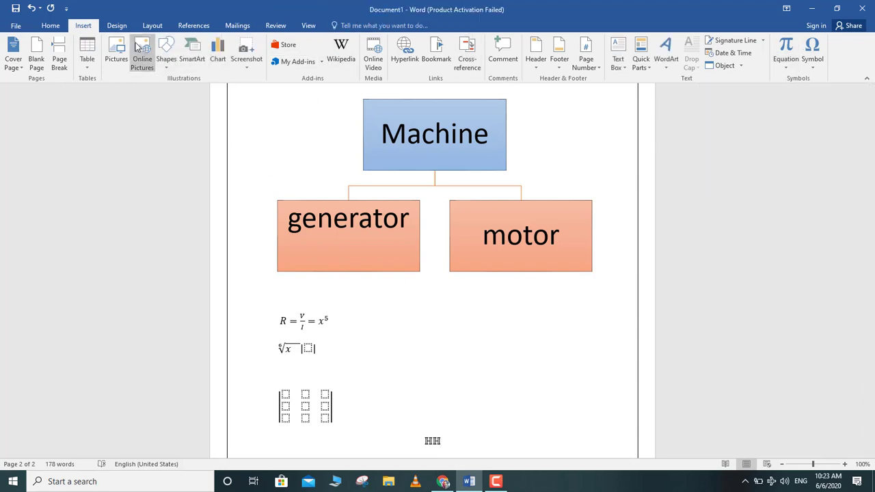
click(117, 28)
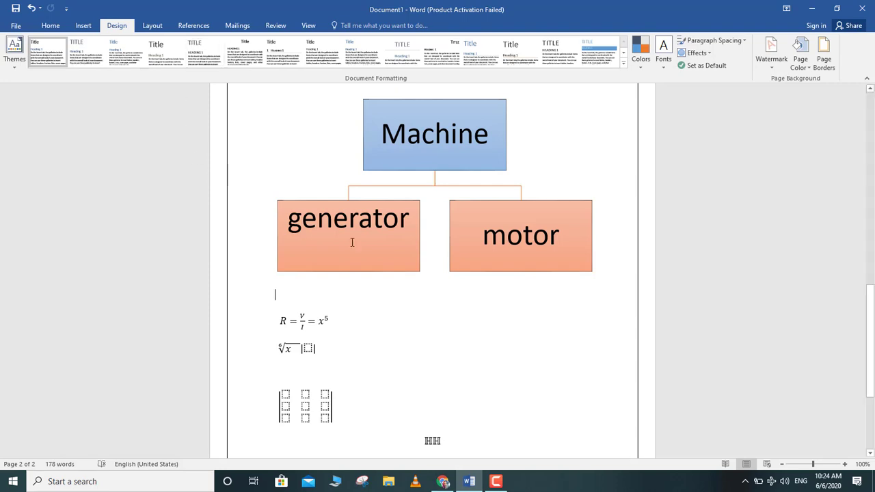
click(152, 27)
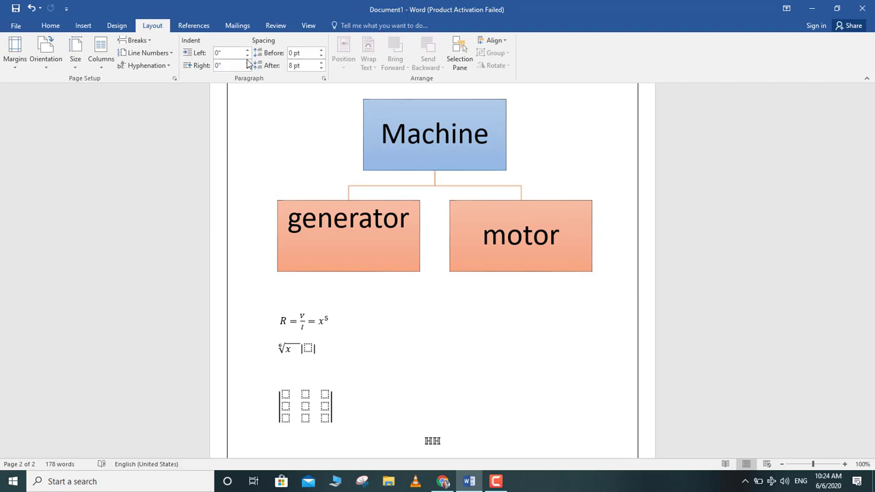
click(201, 27)
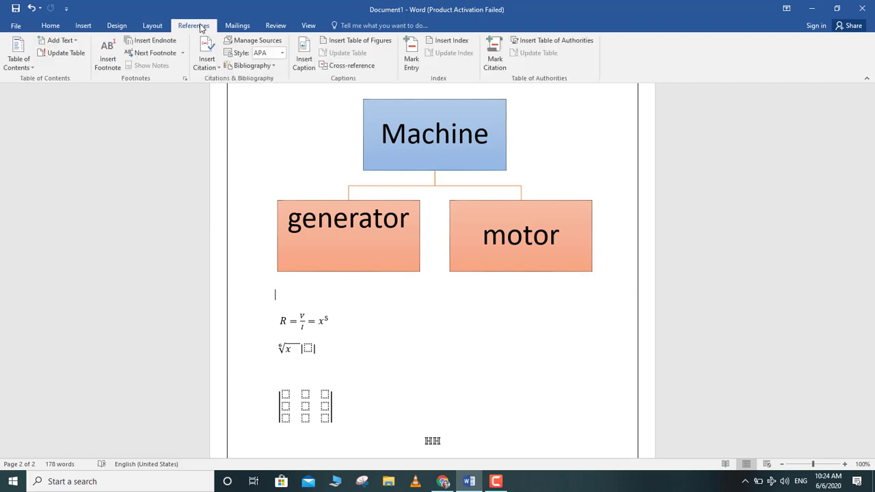
click(235, 28)
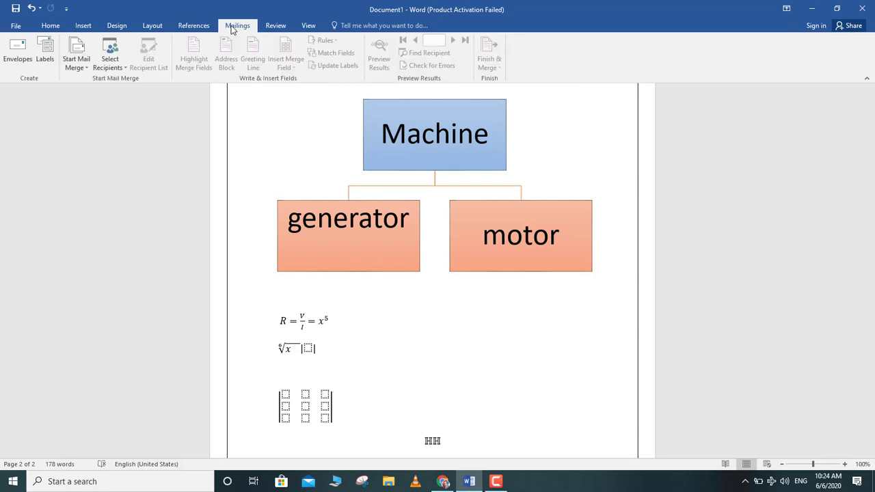
click(276, 27)
click(307, 29)
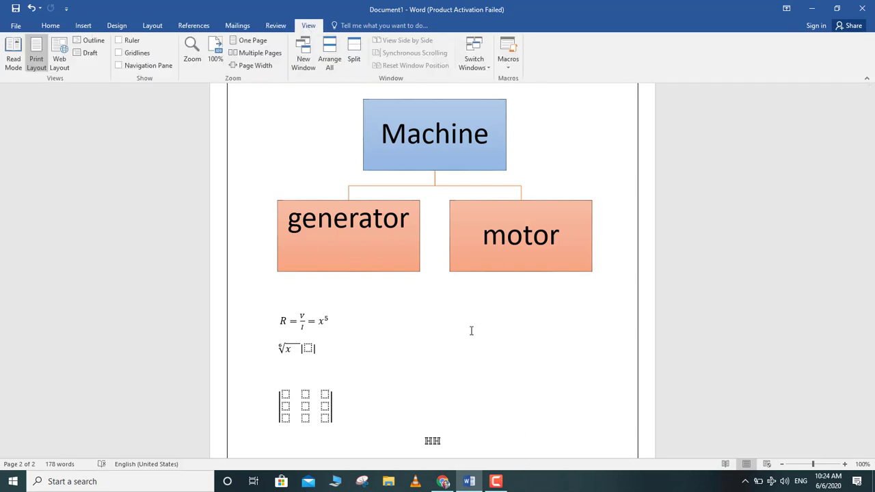
click(438, 329)
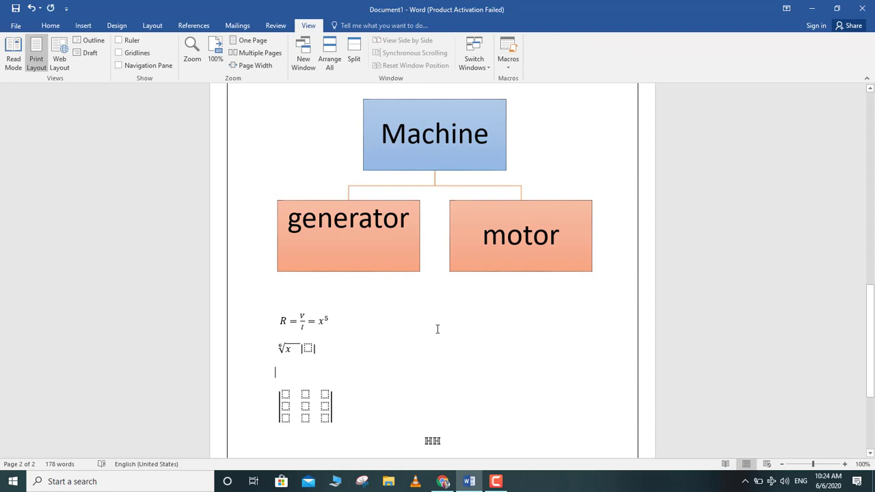
click(50, 26)
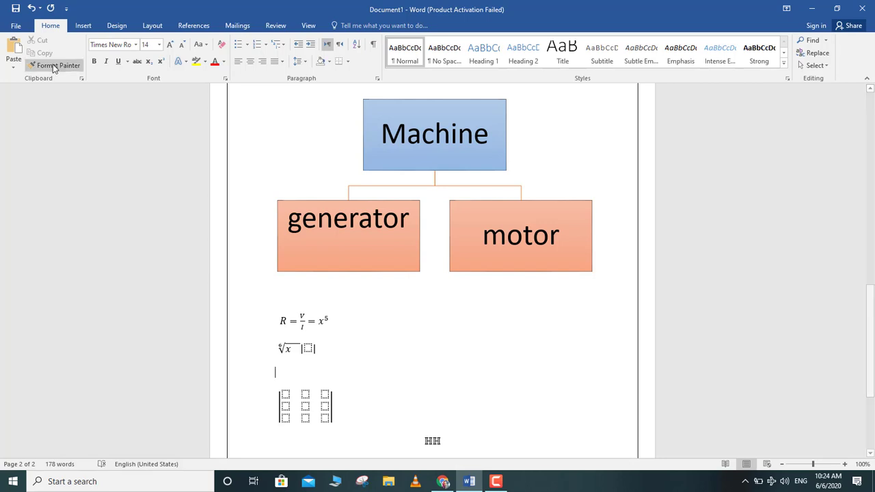
Create folder taqekrdnawa on the Desktop and save the document there as a Word file
click(15, 26)
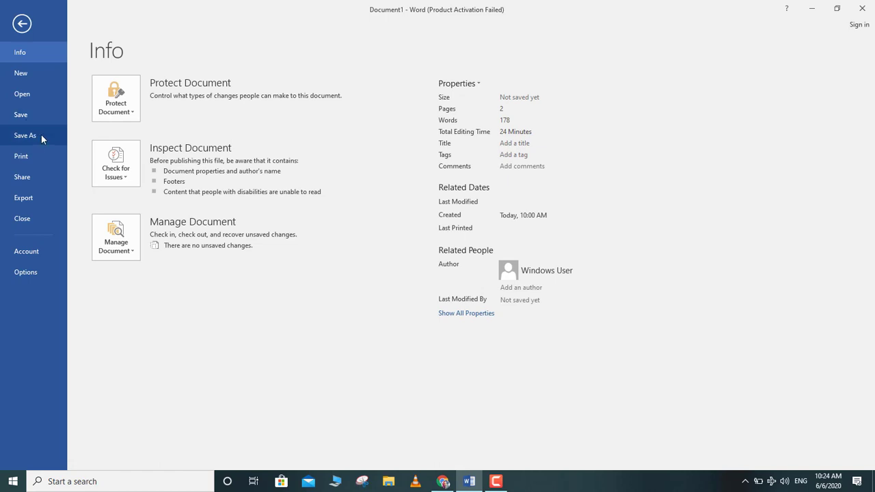
click(38, 135)
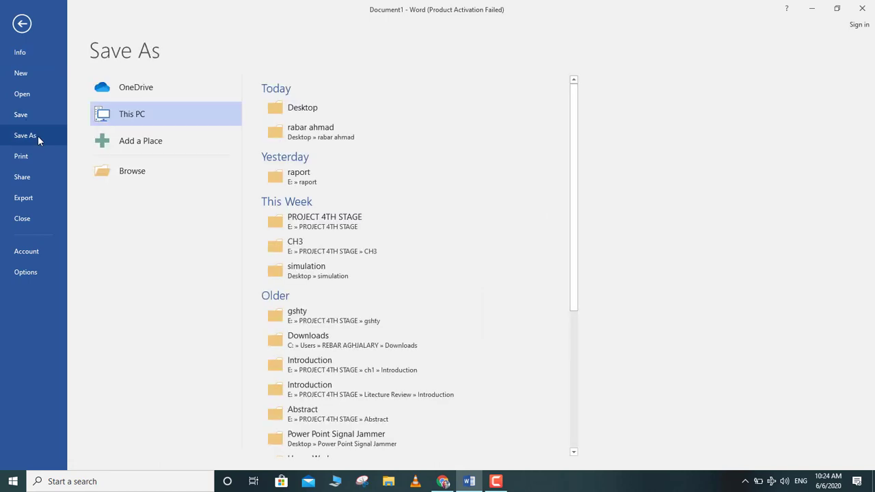
click(327, 104)
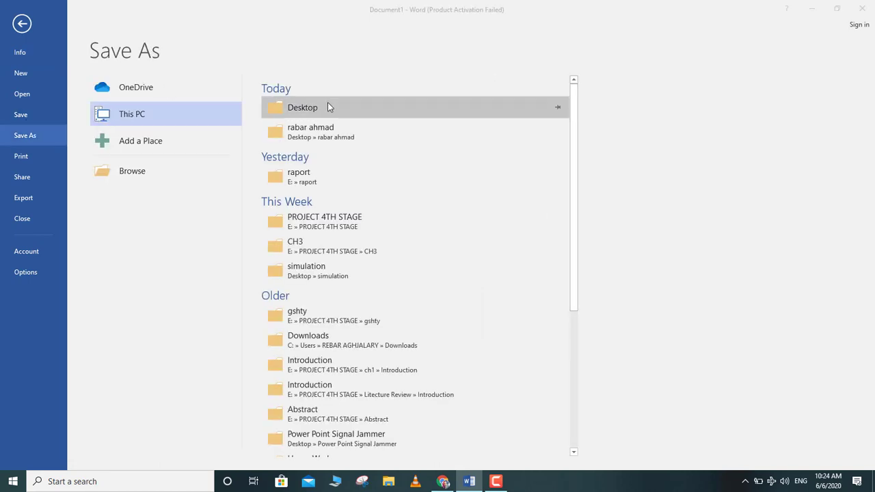
click(49, 91)
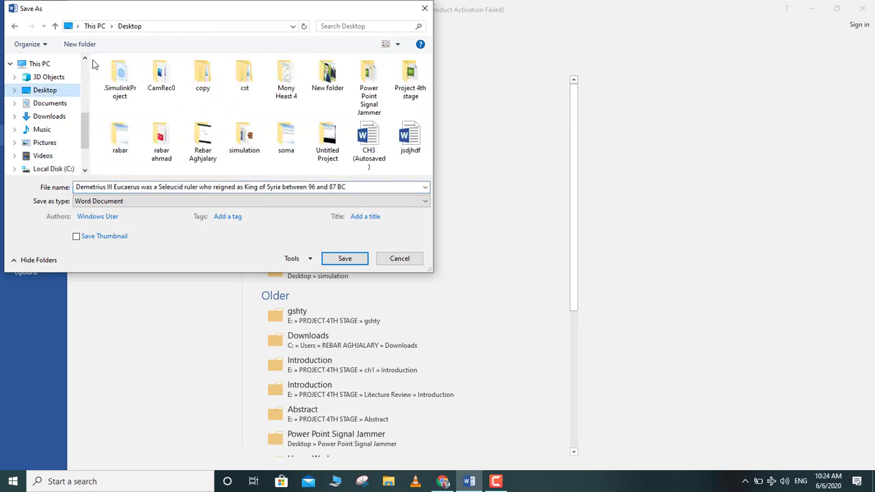
click(82, 45)
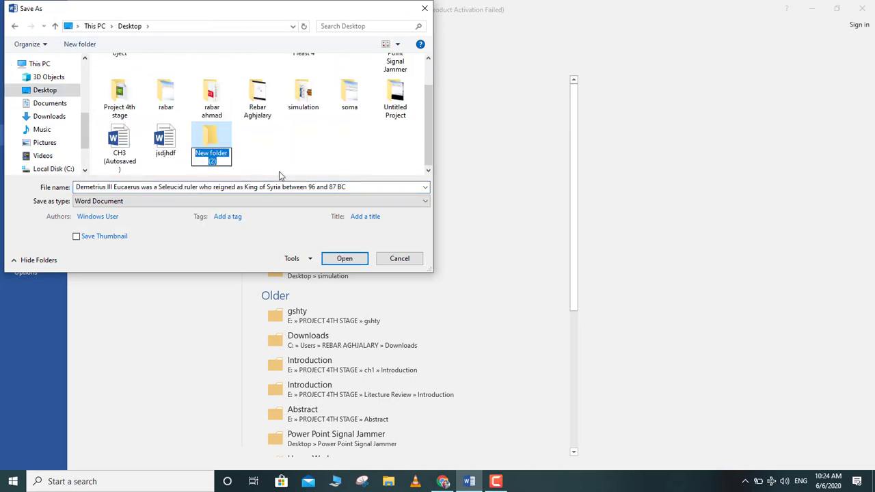
text(taqekr)
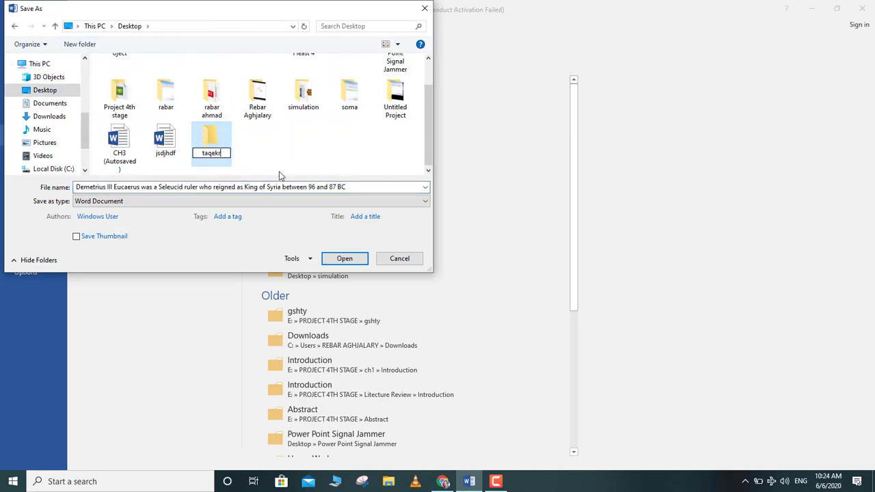
text(dnawa)
key(Return)
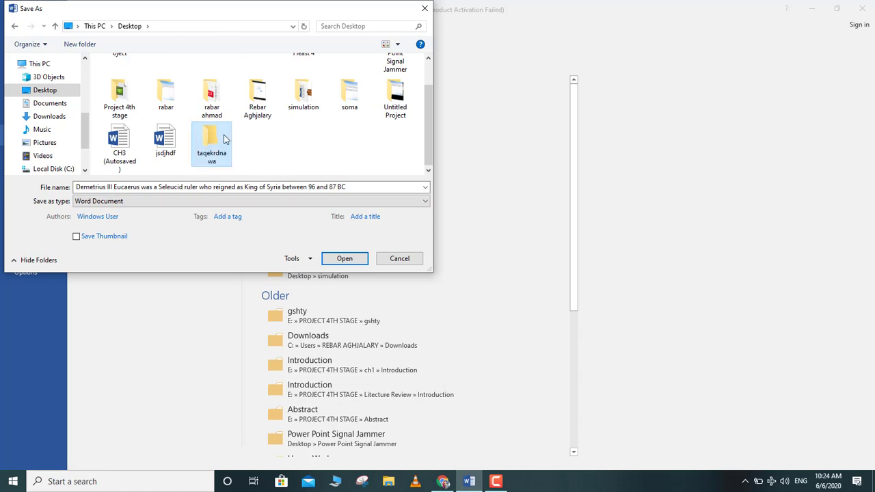
double_click(223, 158)
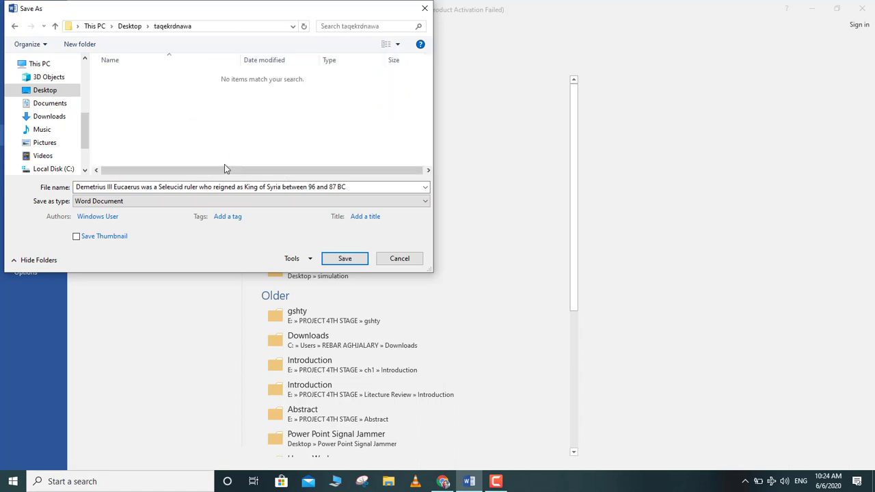
click(335, 257)
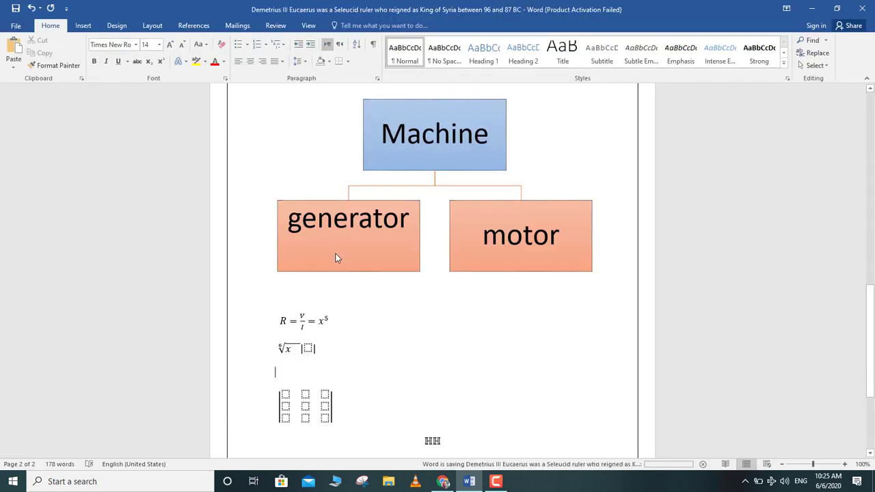
Save a PDF copy into the taqekrdnawa folder, opening it after publishing
click(15, 27)
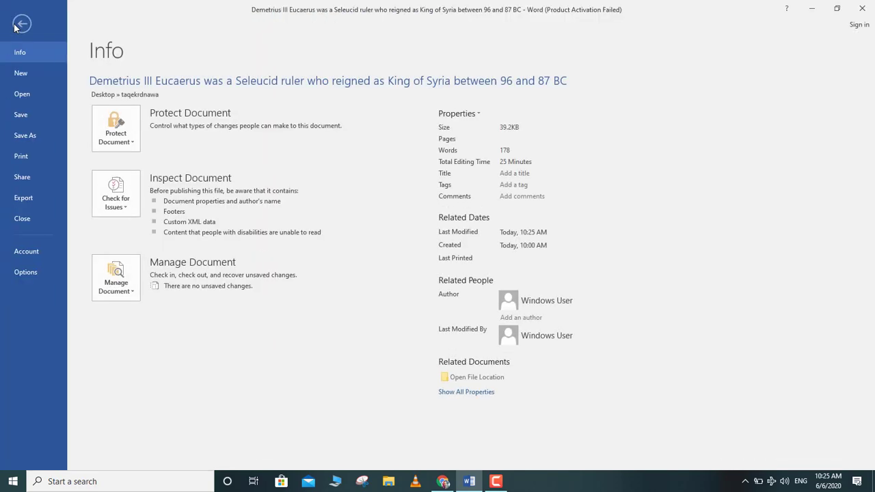
click(37, 137)
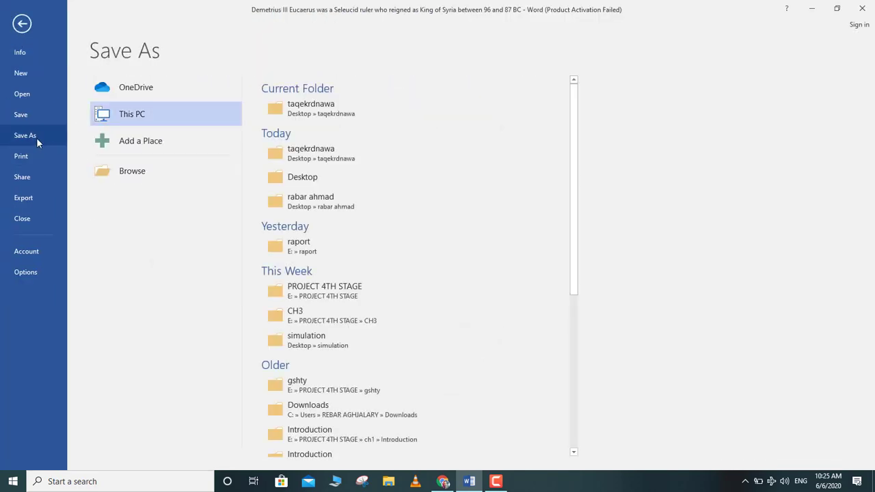
click(305, 108)
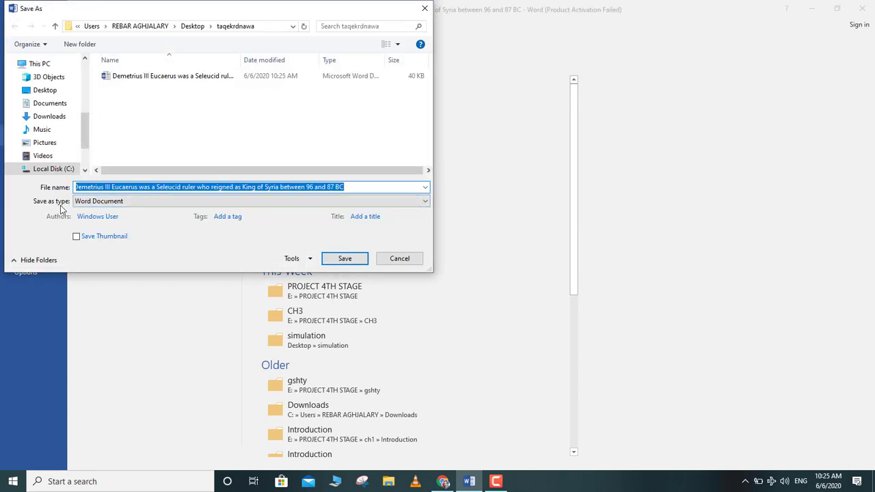
click(118, 202)
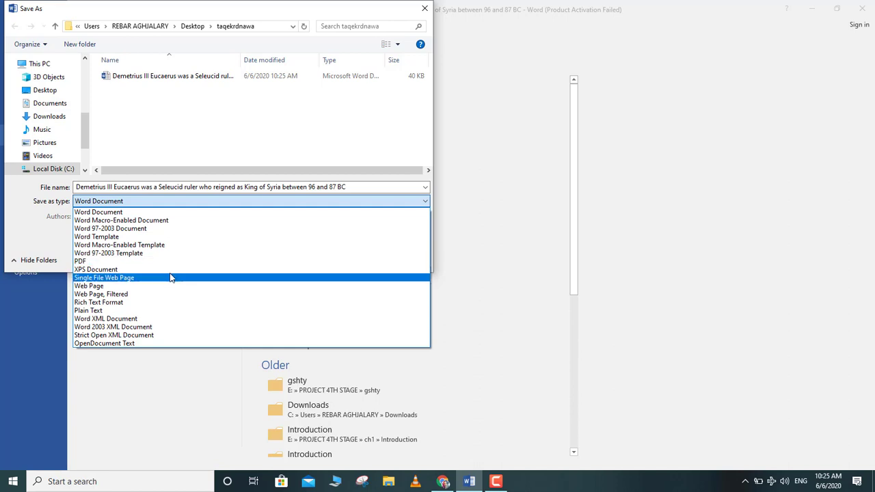
click(146, 261)
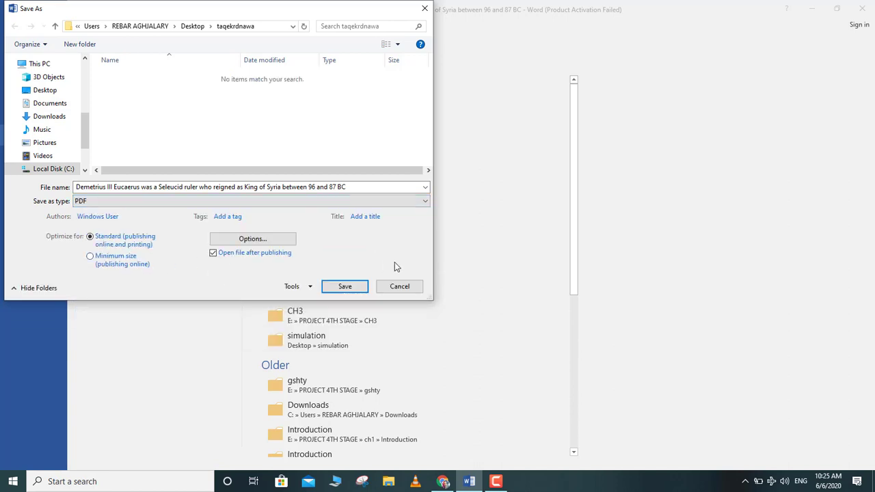
click(358, 289)
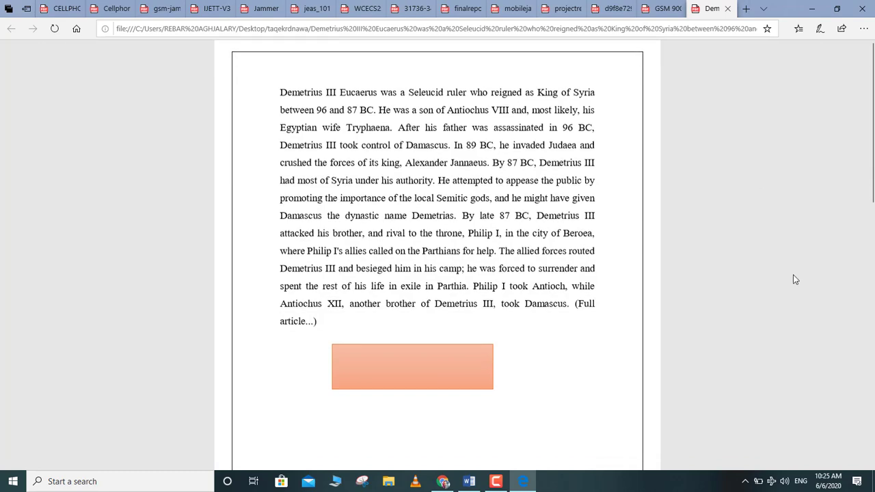
Scroll through the PDF down to the diagram and formulas, then switch back to Word
scroll(795, 279, down, 1)
scroll(795, 280, down, 1)
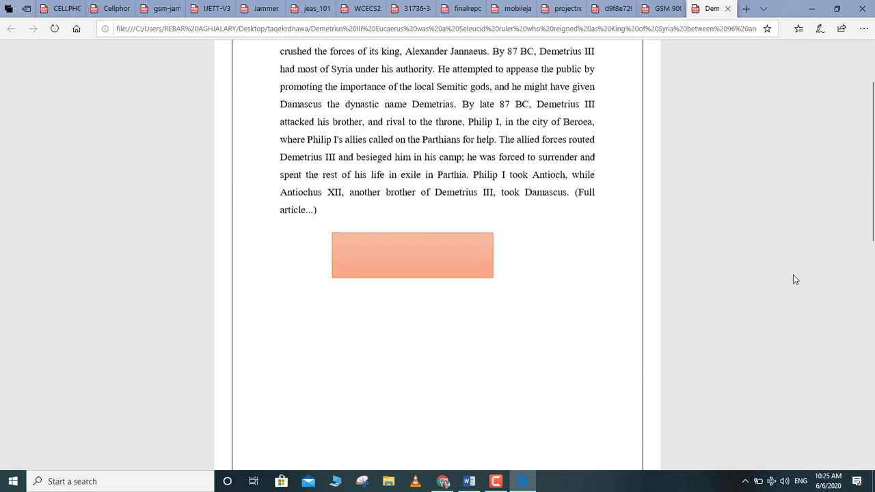
scroll(795, 280, down, 1)
scroll(795, 279, down, 1)
scroll(795, 280, down, 5)
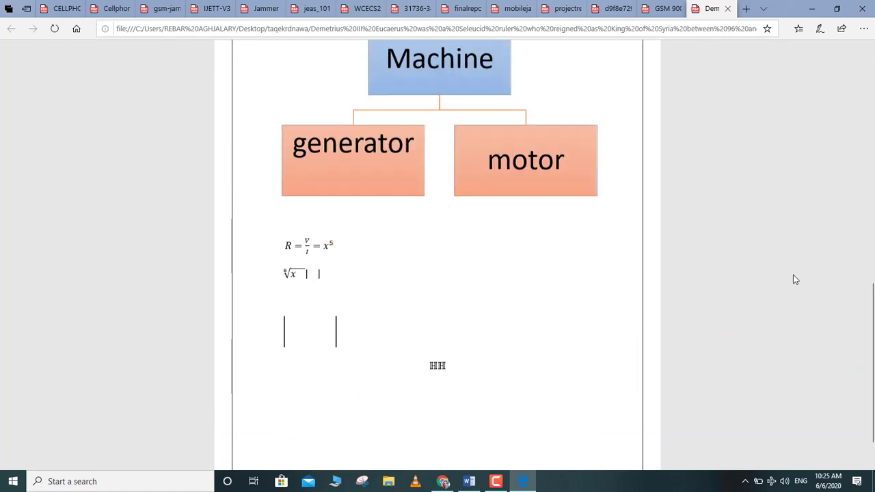
scroll(795, 279, down, 1)
scroll(795, 280, down, 1)
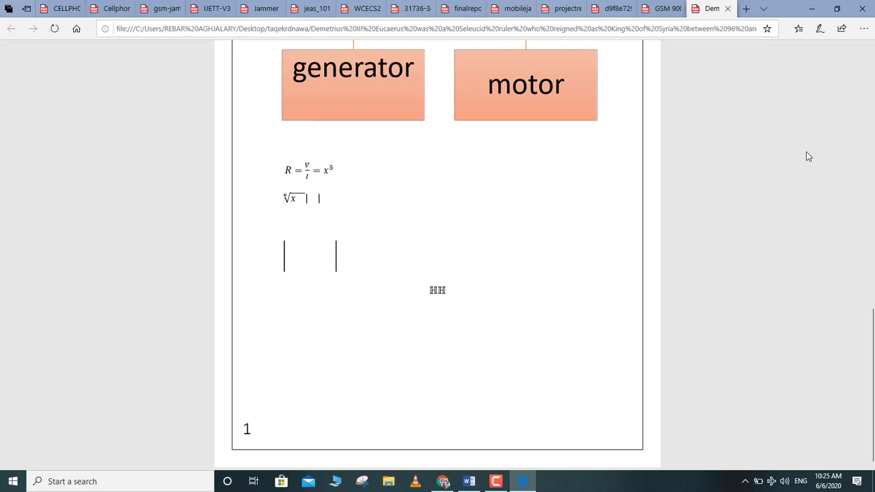
click(469, 482)
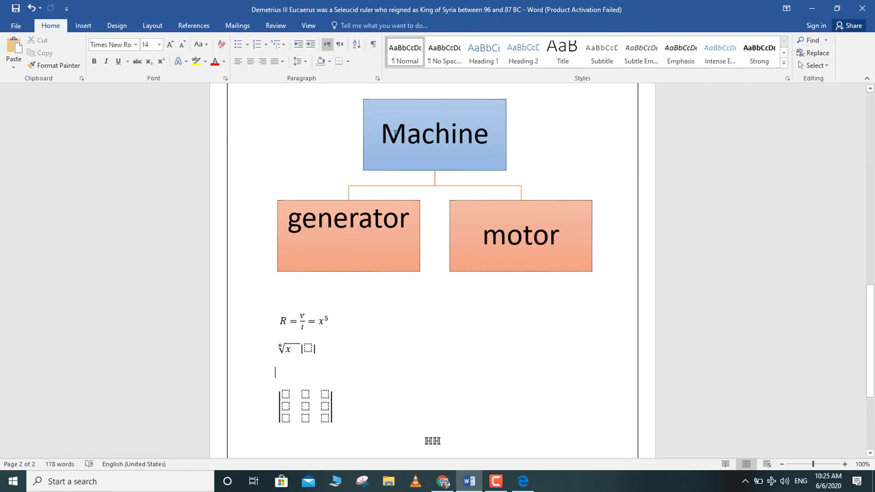
Bring Chrome to the front and switch to the YouTube channel tab
click(449, 485)
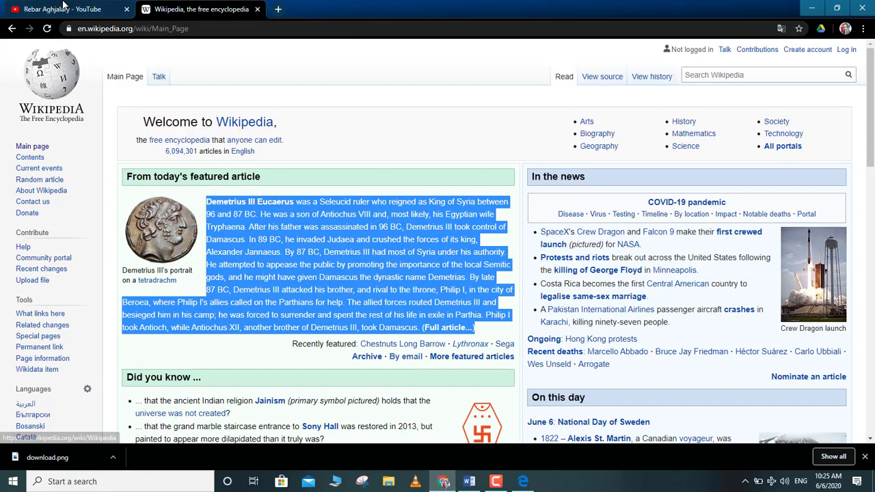
click(63, 7)
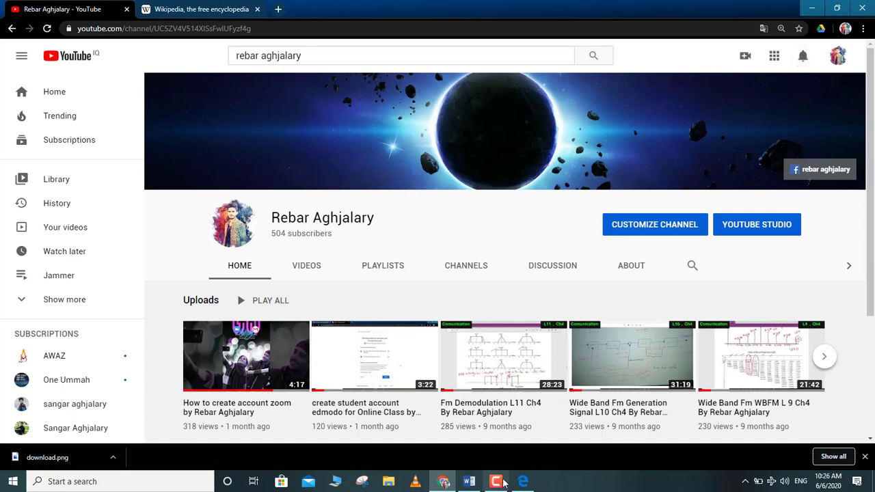
mouse_move(500, 485)
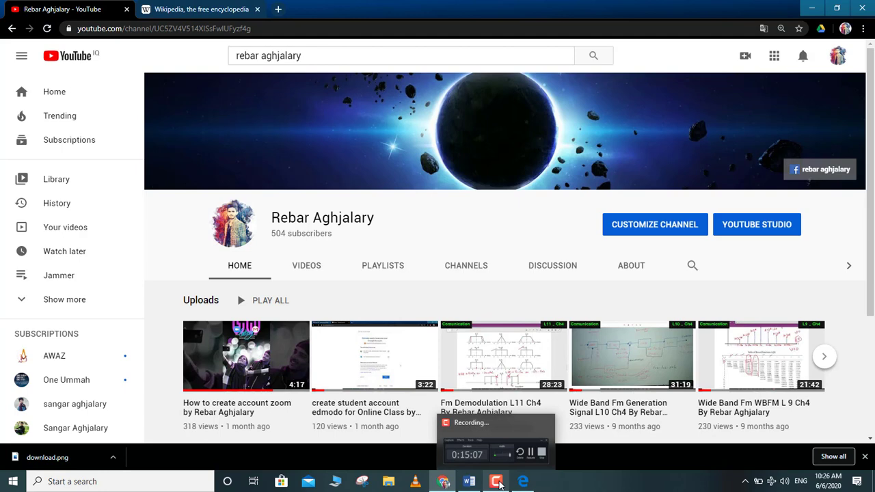